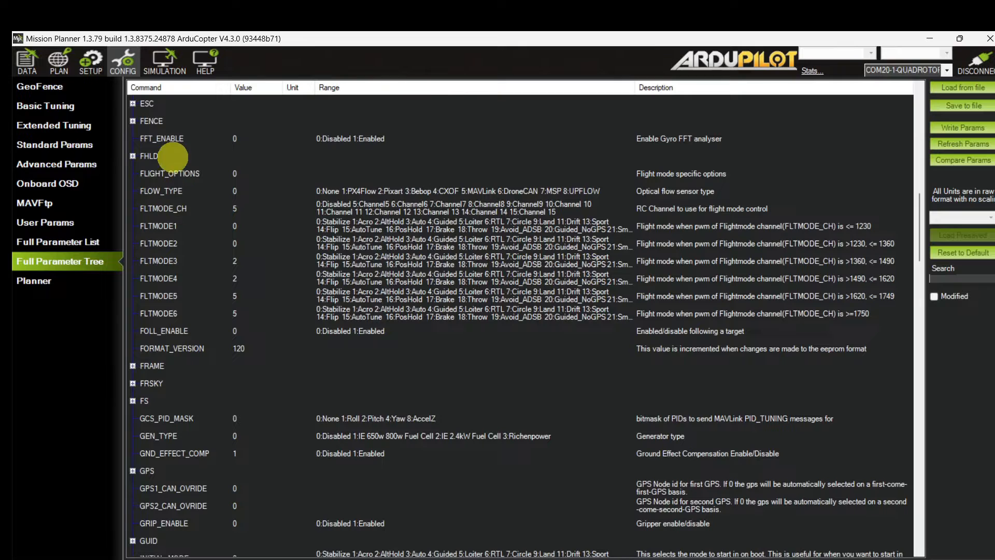
- In the FENCE parameter group, enter 1 for FENCE_ACTION, 1 for FENCE_ENABLE and 300 m for FENCE_RADIUS
{"action": "left_click", "coordinate": [133, 121]}
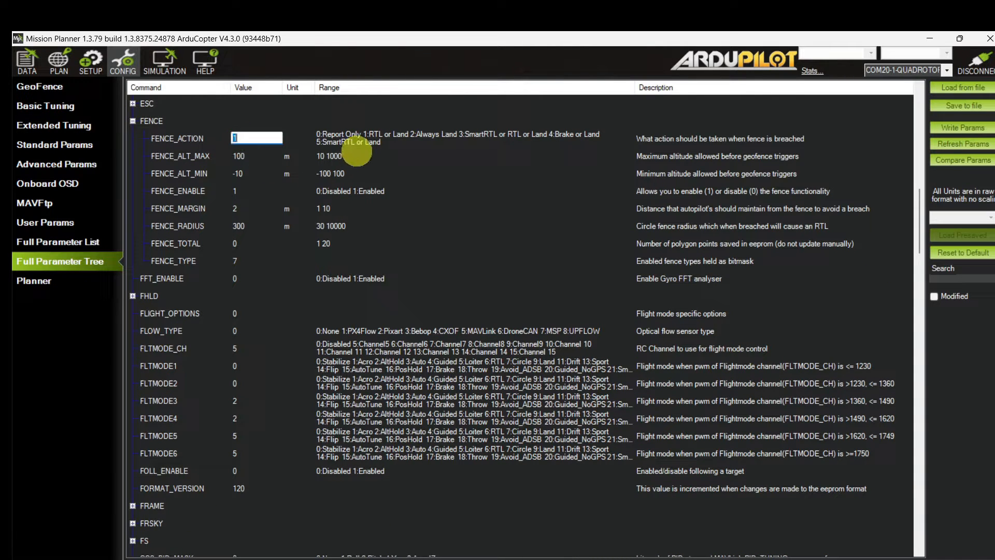
{"action": "key", "text": "Return"}
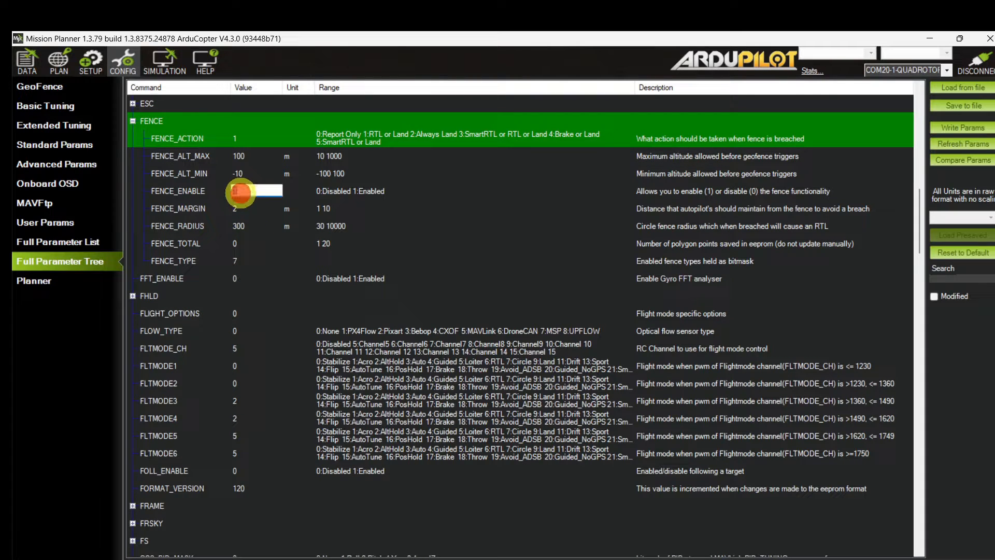
{"action": "key", "text": "Return"}
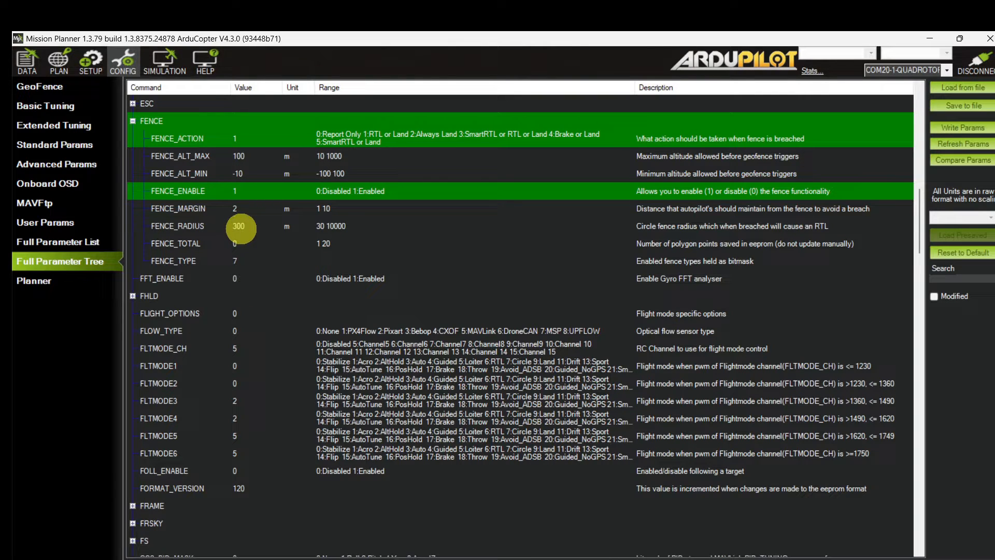
{"action": "key", "text": "Return"}
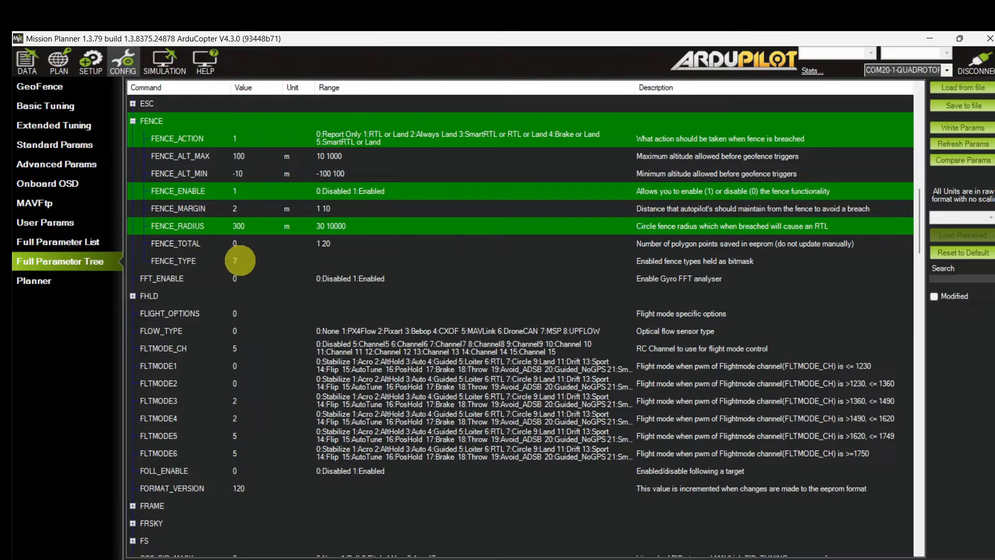
- Set FENCE_TYPE to 7, with the Max altitude, Circle and Polygon fence types enabled
{"action": "left_click", "coordinate": [240, 261]}
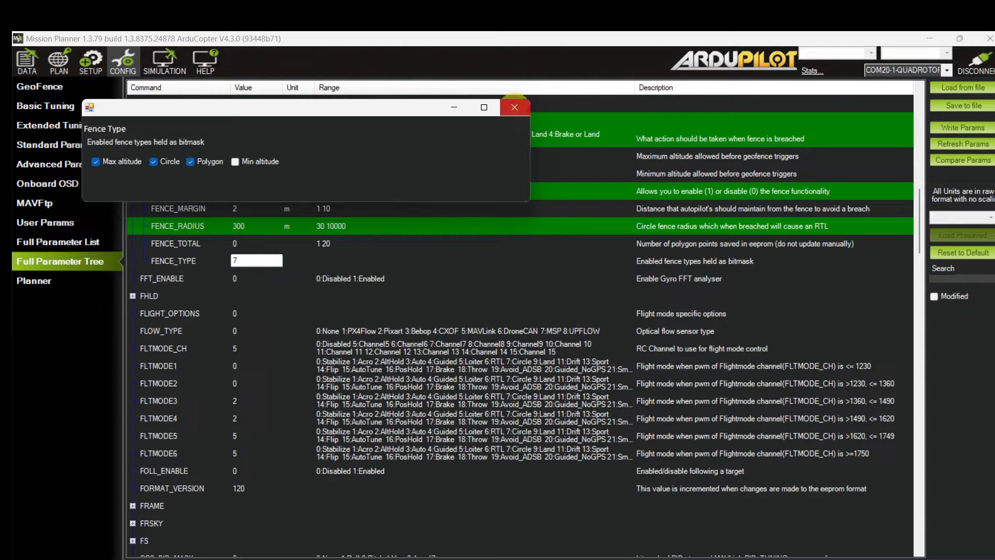
{"action": "left_click", "coordinate": [514, 107]}
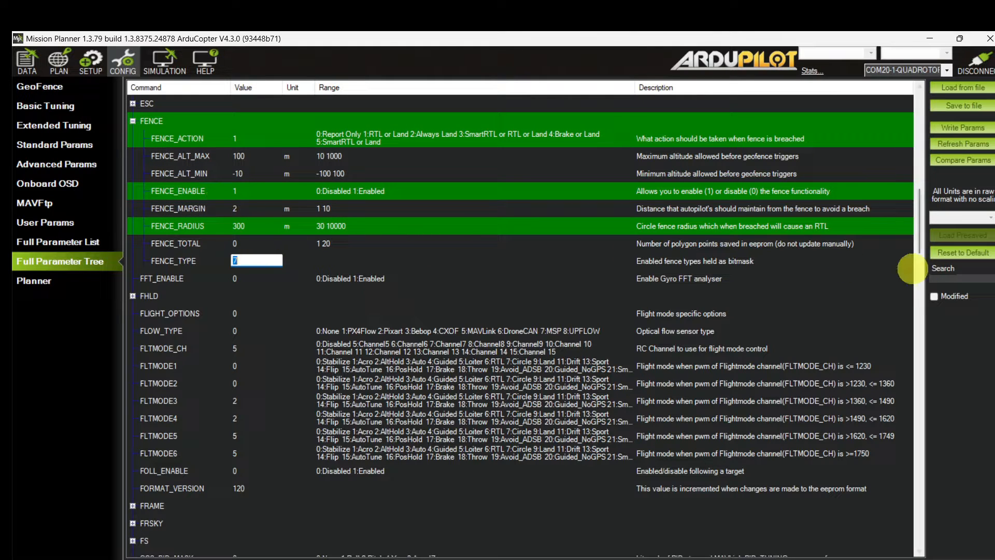
{"action": "left_click", "coordinate": [878, 271]}
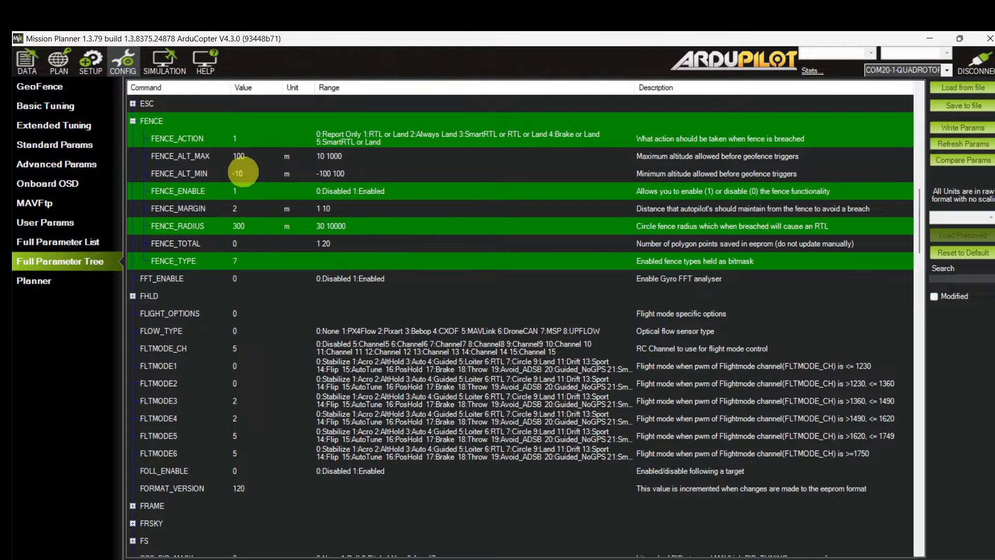
- Write the changed fence parameters to the flight controller and acknowledge the notices
{"action": "left_click", "coordinate": [936, 127]}
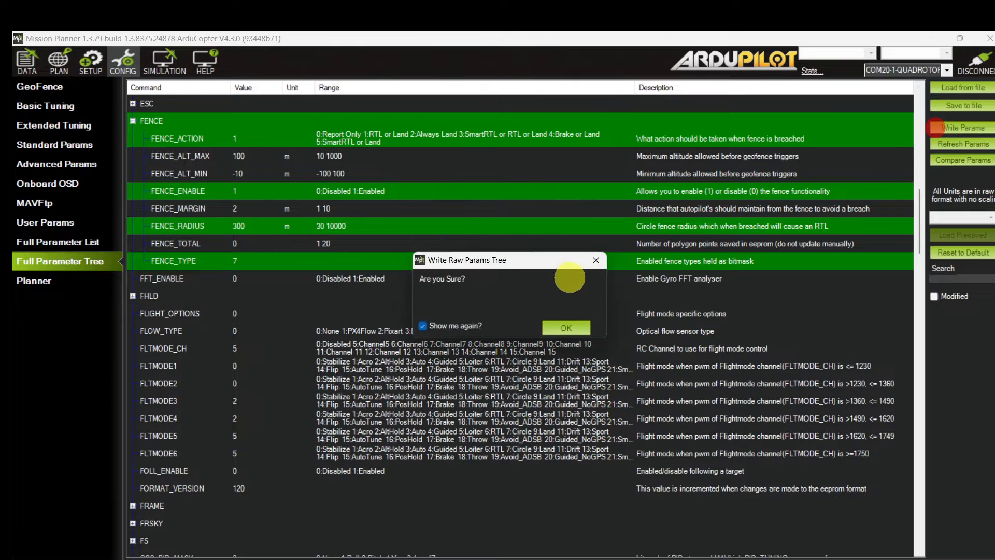
{"action": "left_click", "coordinate": [566, 328]}
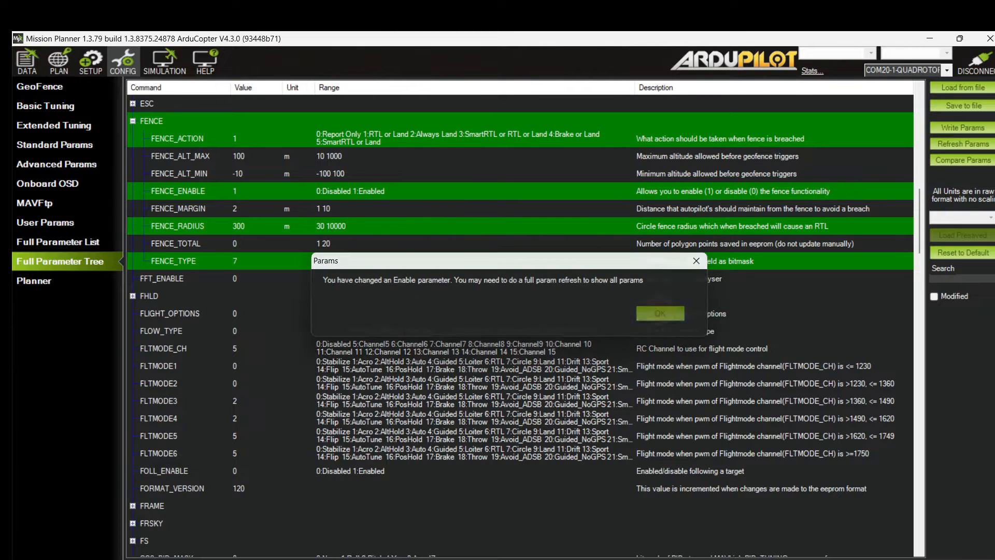
{"action": "left_click", "coordinate": [659, 311]}
{"action": "left_click", "coordinate": [564, 309]}
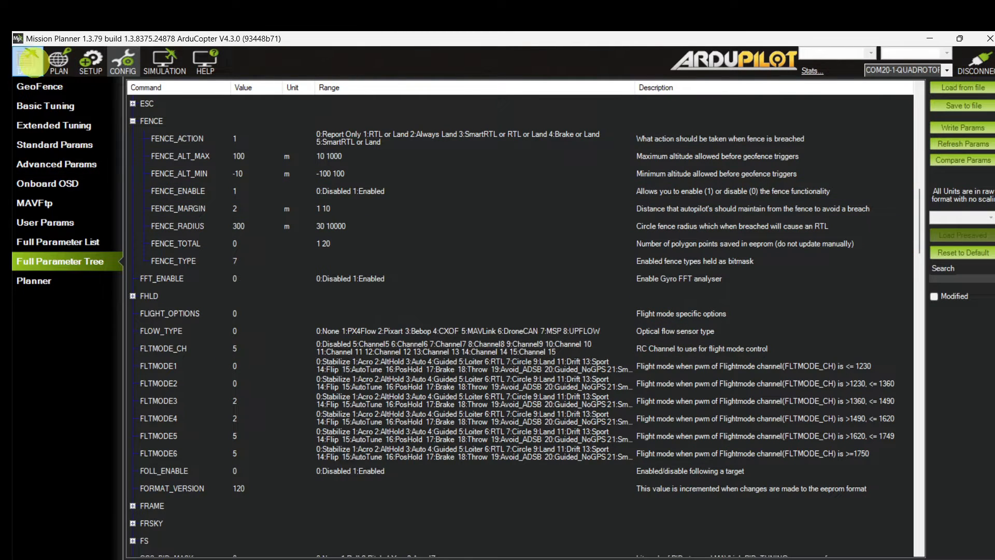
- In the GeoFence configuration, set the maximum altitude to 20 m and the maximum radius to 100 m
{"action": "left_click", "coordinate": [31, 61]}
{"action": "scroll", "coordinate": [662, 399], "scroll_direction": "up", "scroll_amount": 4}
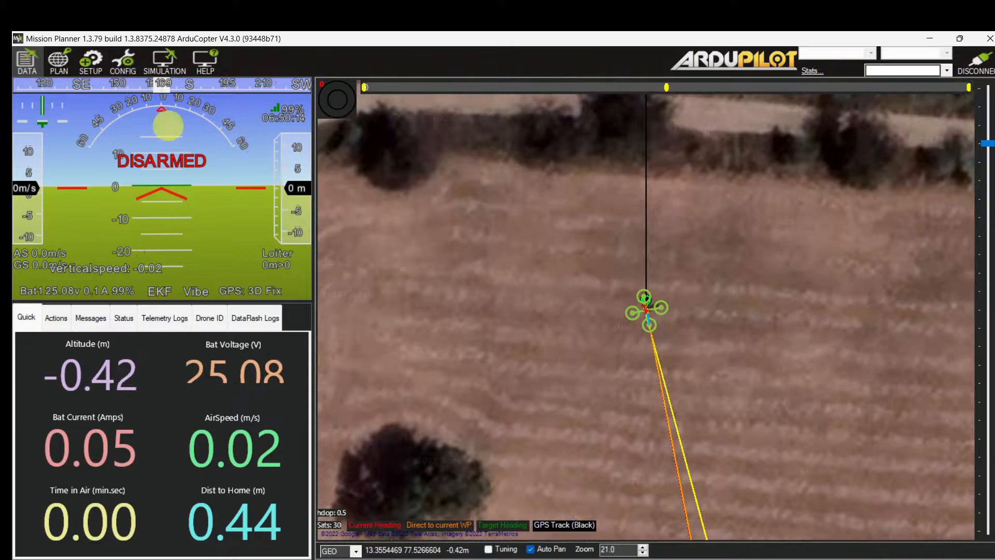
{"action": "left_click", "coordinate": [125, 50]}
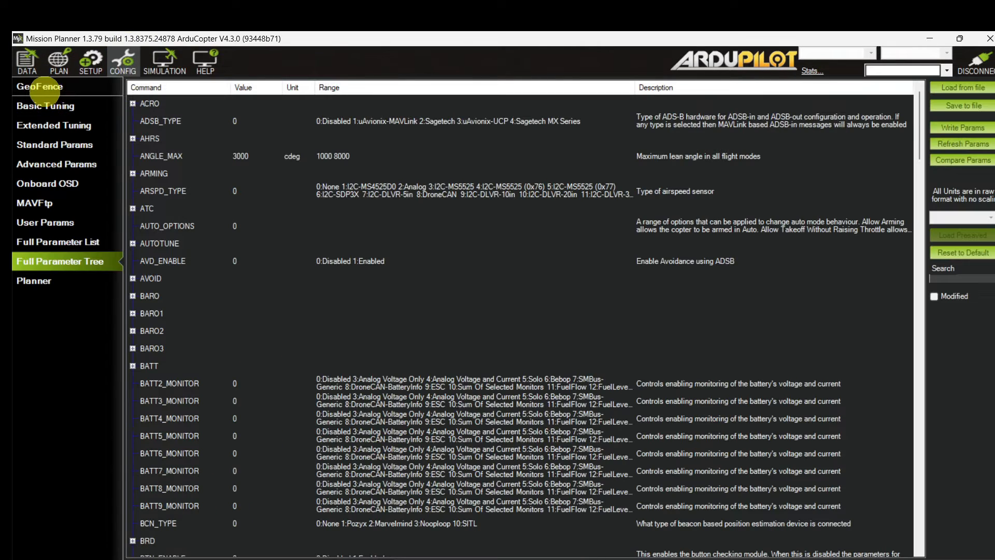
{"action": "left_click", "coordinate": [64, 89]}
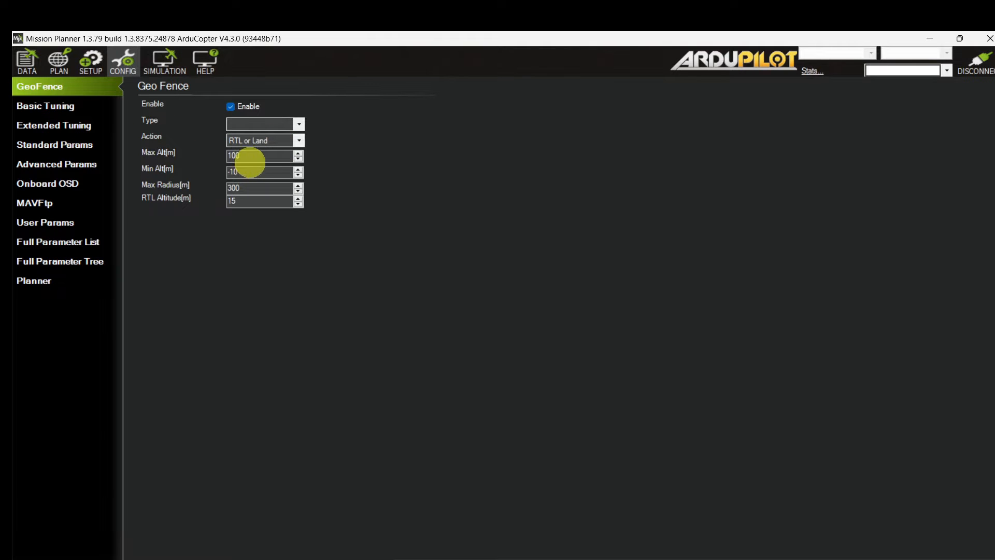
{"action": "left_click", "coordinate": [260, 153]}
{"action": "double_click", "coordinate": [253, 155]}
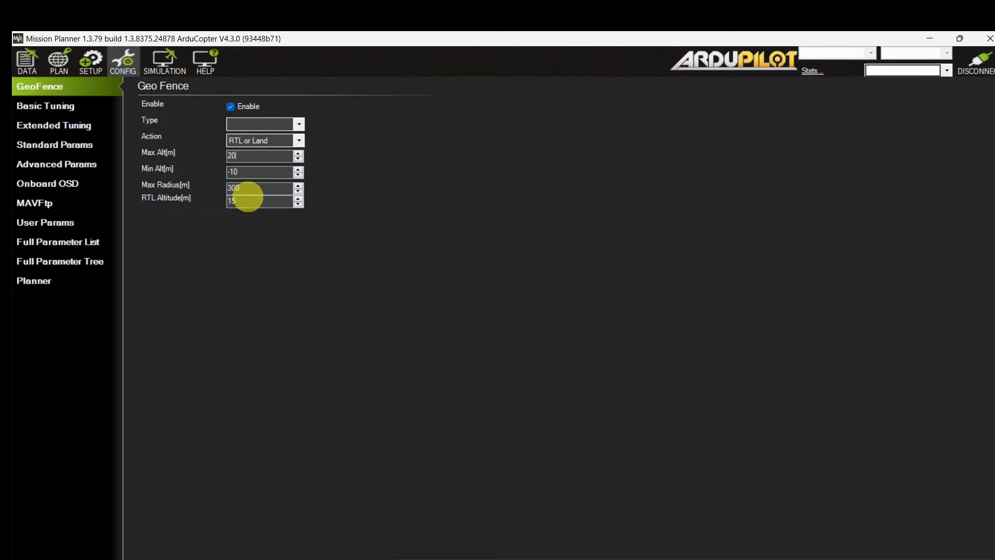
{"action": "left_click_drag", "start_coordinate": [247, 187], "coordinate": [220, 181]}
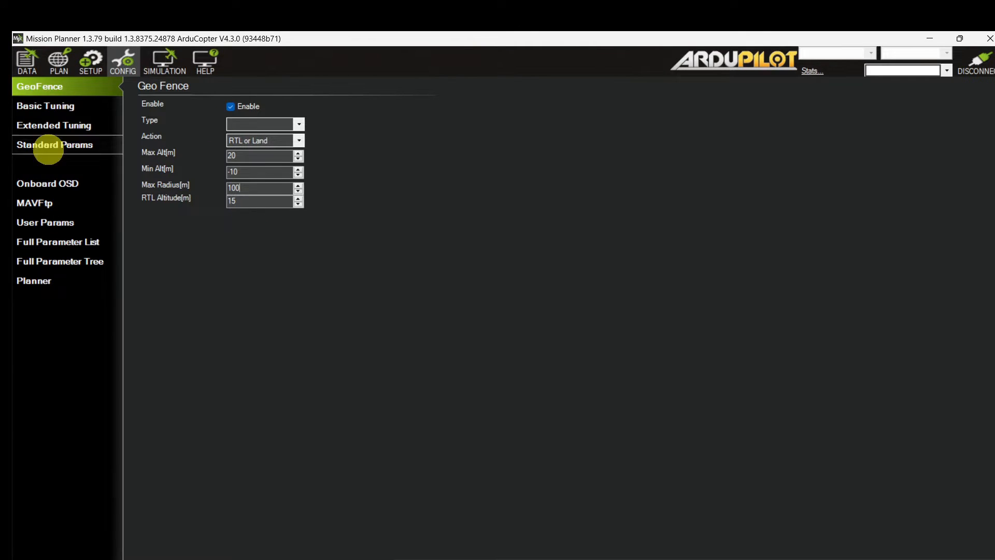
- Open the flight planner, centre the map on the home location and switch from fence to MISSION editing
{"action": "left_click", "coordinate": [23, 64]}
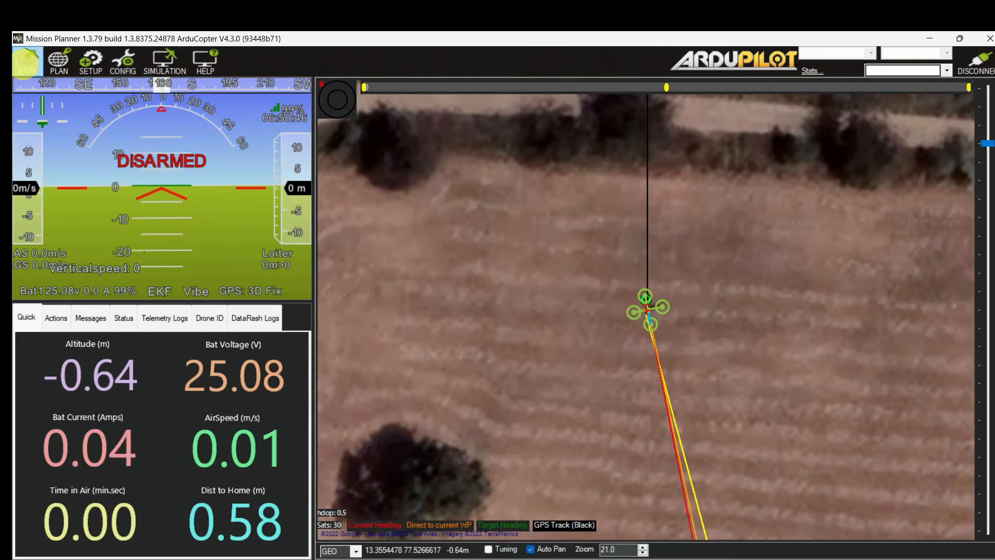
{"action": "left_click", "coordinate": [60, 61]}
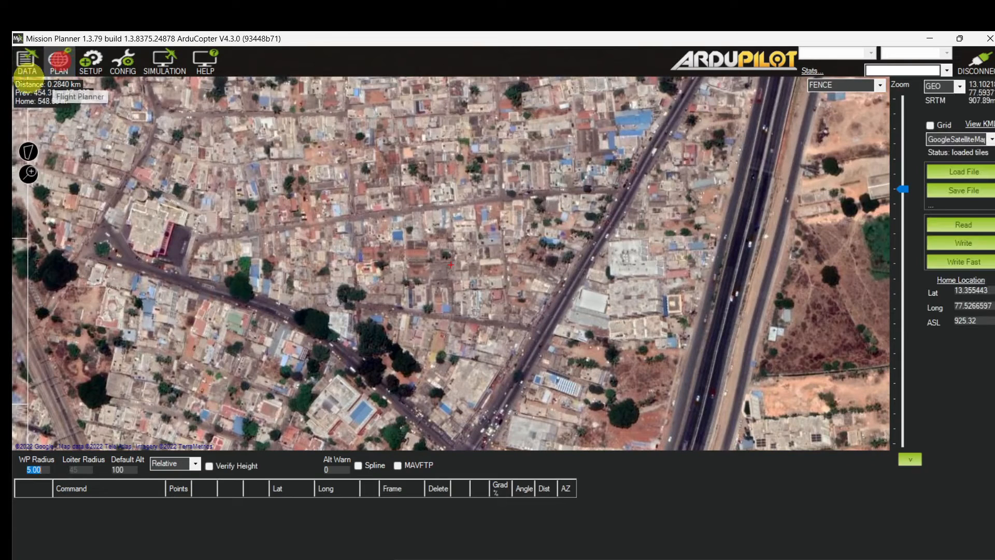
{"action": "scroll", "coordinate": [429, 256], "scroll_direction": "down", "scroll_amount": 5}
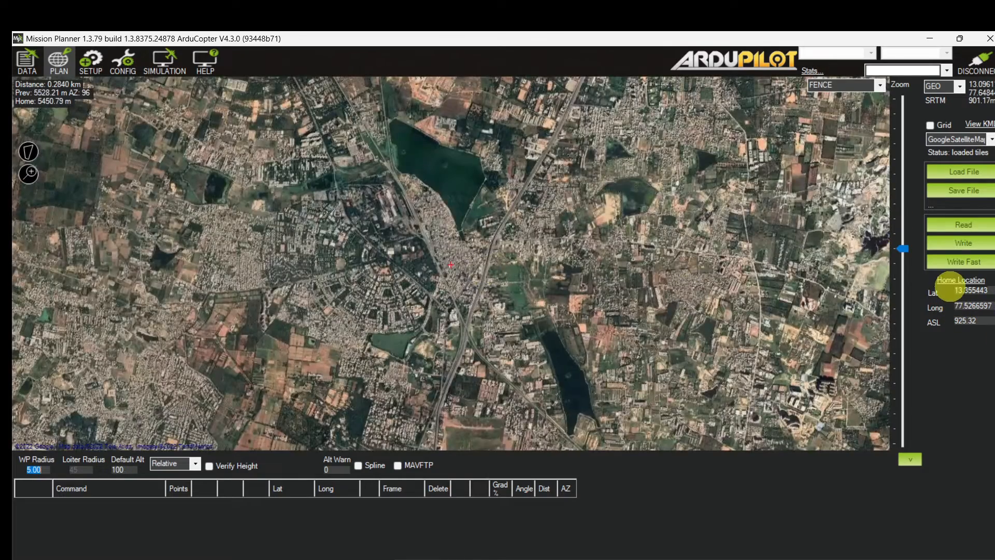
{"action": "left_click", "coordinate": [947, 283]}
{"action": "scroll", "coordinate": [480, 263], "scroll_direction": "up", "scroll_amount": 3}
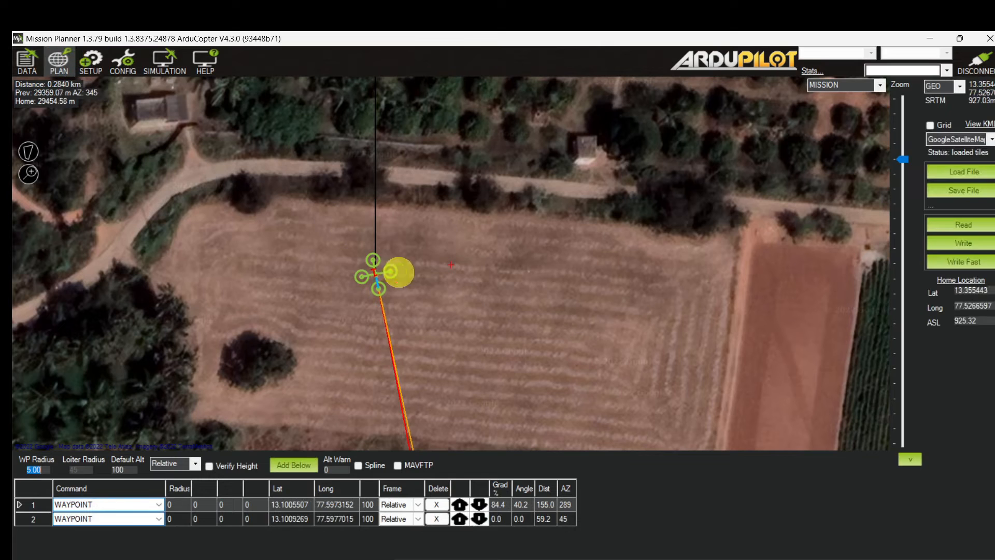
- Place waypoint 1 on the drone's position in the ploughed field
{"action": "left_click", "coordinate": [400, 271]}
{"action": "mouse_move", "coordinate": [402, 271]}
{"action": "left_mouse_down"}
{"action": "mouse_move", "coordinate": [409, 268]}
{"action": "mouse_move", "coordinate": [373, 275]}
{"action": "left_mouse_up"}
{"action": "scroll", "coordinate": [389, 287], "scroll_direction": "down", "scroll_amount": 1}
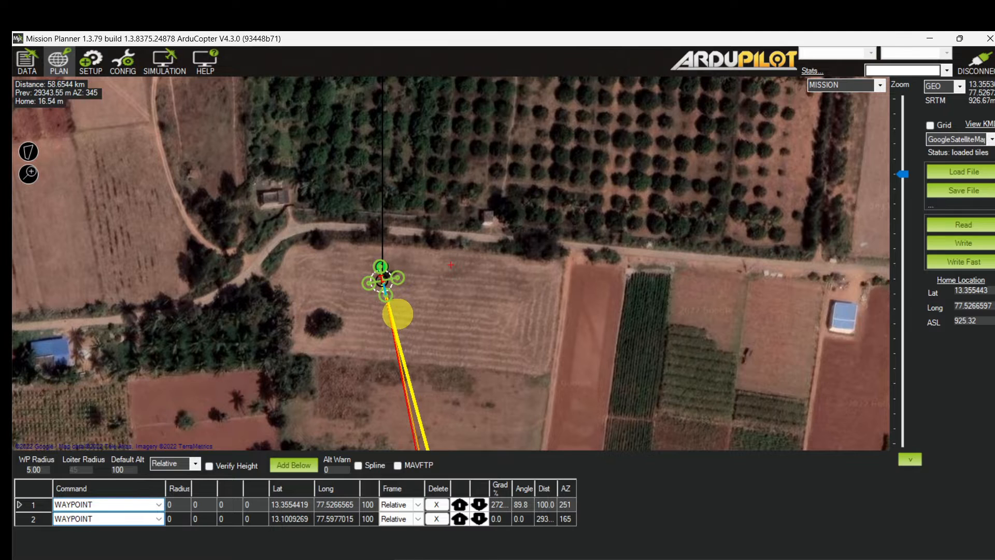
- Add a waypoint in the field just south of the drone and delete the faraway old waypoint 2
{"action": "scroll", "coordinate": [398, 314], "scroll_direction": "up", "scroll_amount": 1}
{"action": "left_click", "coordinate": [388, 327]}
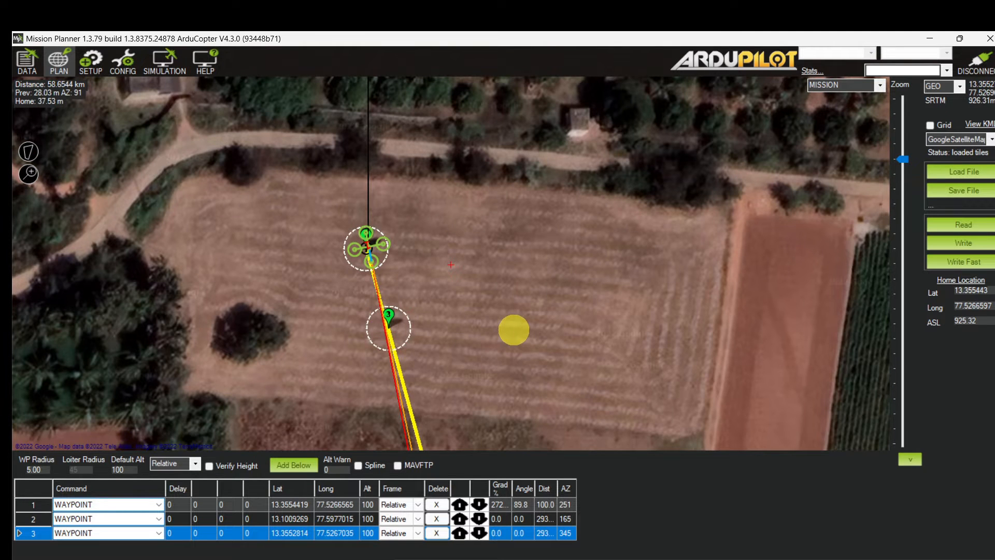
{"action": "left_click", "coordinate": [366, 243]}
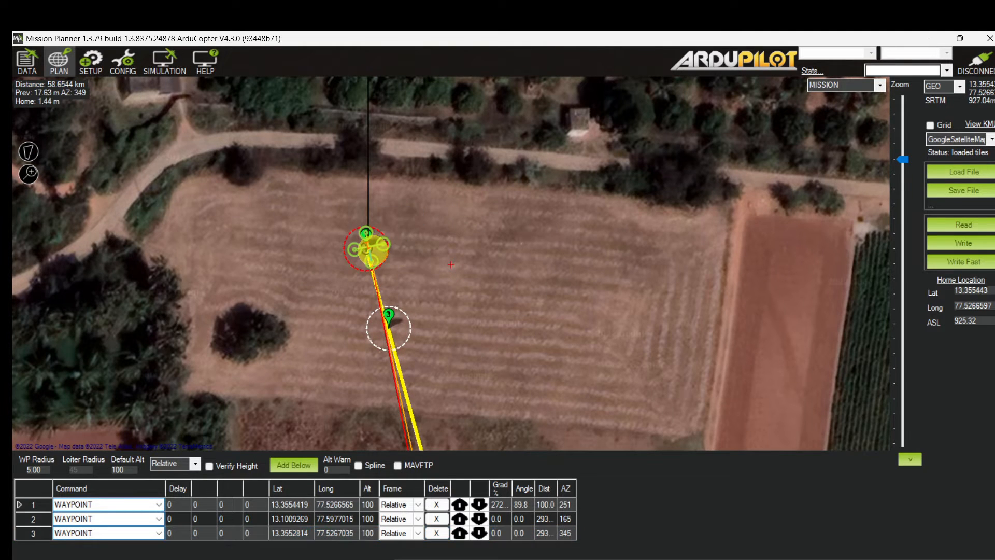
{"action": "left_click", "coordinate": [389, 318]}
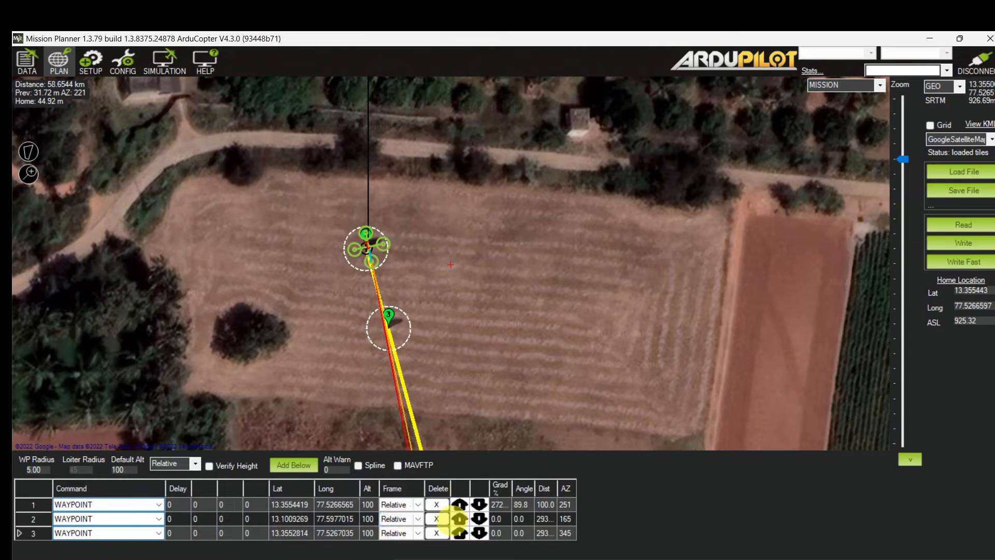
{"action": "left_click", "coordinate": [437, 519]}
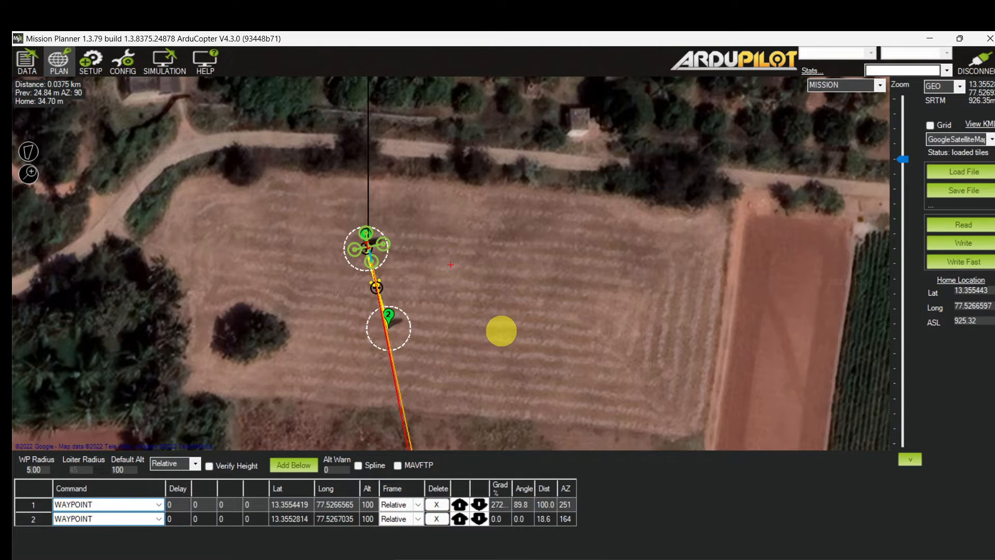
- Add three more waypoints east, northeast and north of the drone to complete a loop route around the field
{"action": "left_click", "coordinate": [511, 334]}
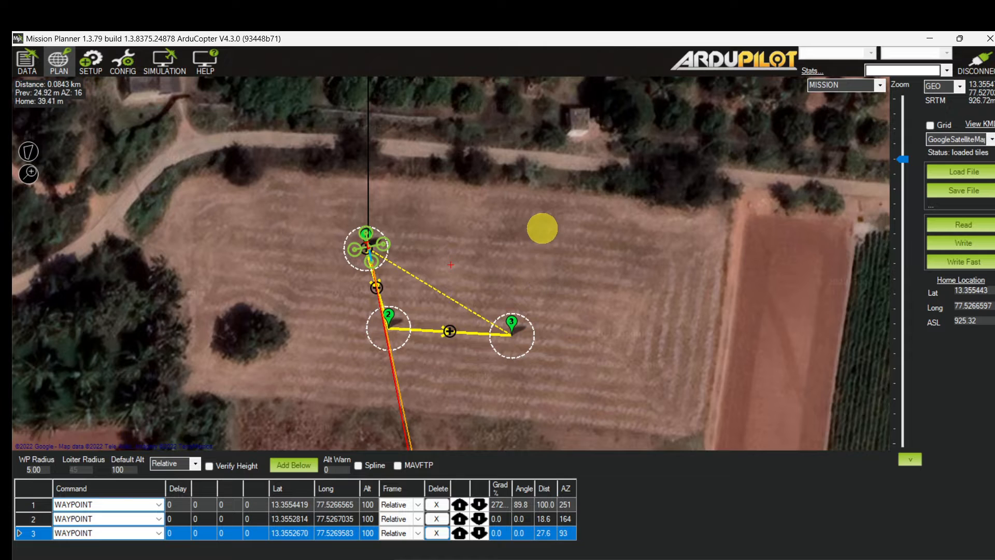
{"action": "left_click_drag", "start_coordinate": [488, 276], "coordinate": [542, 227]}
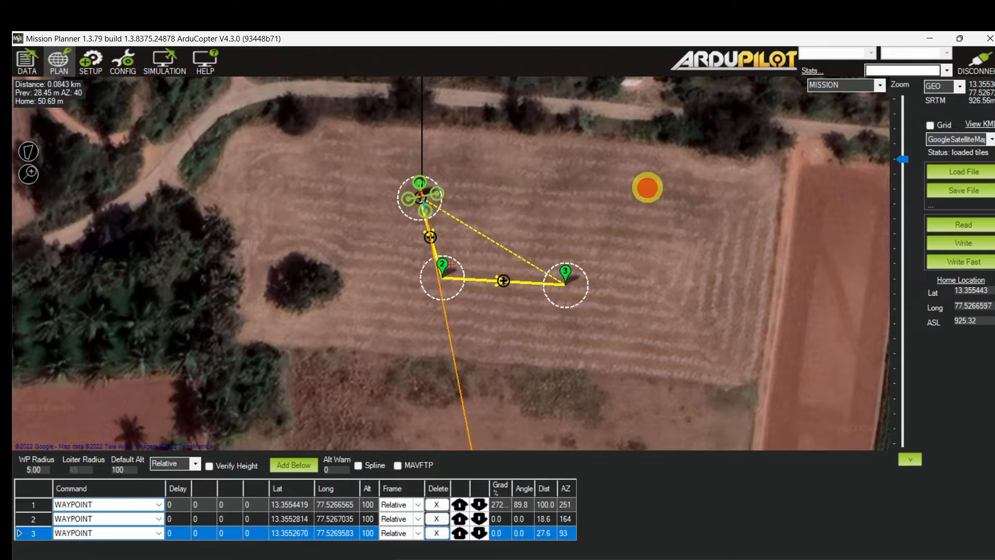
{"action": "left_click", "coordinate": [627, 169]}
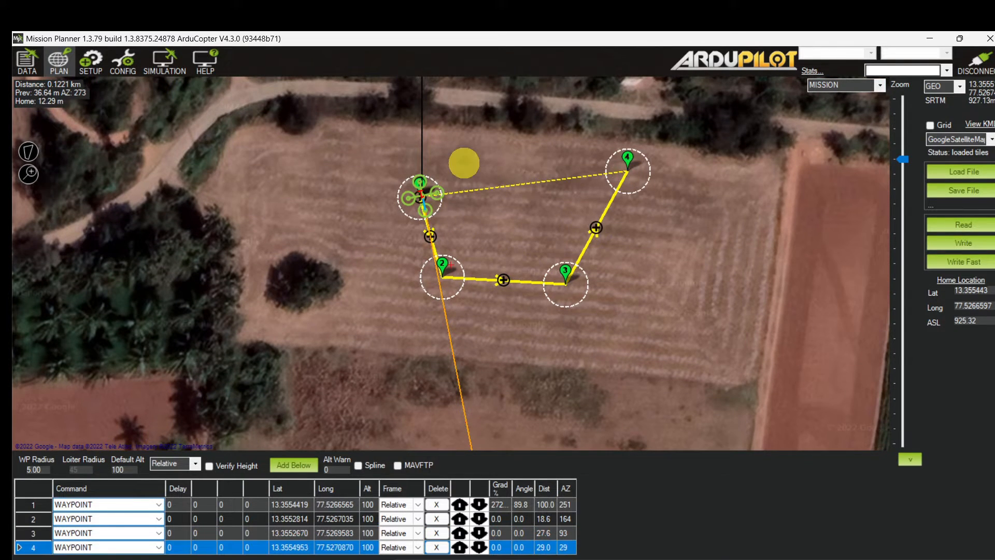
{"action": "left_click", "coordinate": [463, 161]}
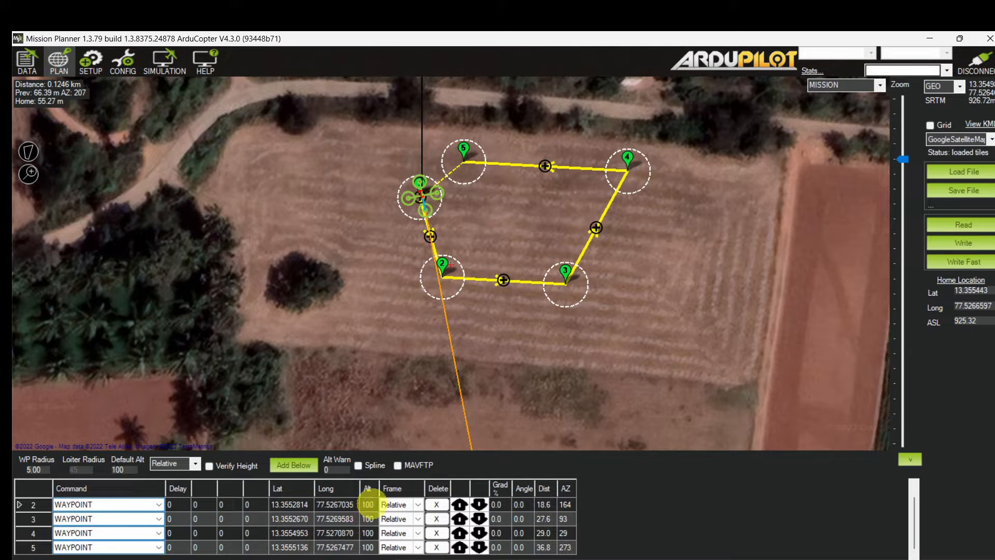
- Set waypoint 2's altitude to 20 and change the first mission command to TAKEOFF with altitude 10
{"action": "left_click", "coordinate": [369, 504]}
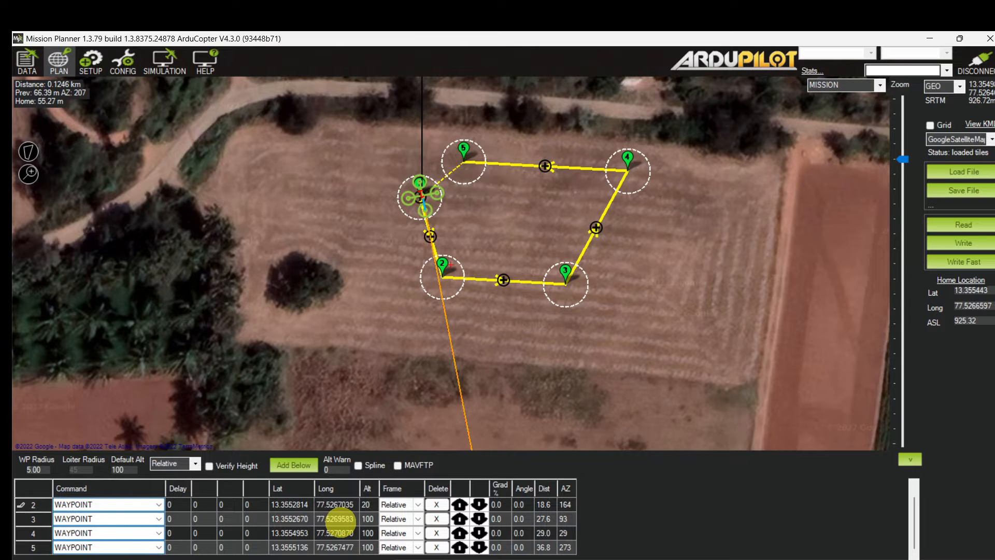
{"action": "scroll", "coordinate": [360, 526], "scroll_direction": "up", "scroll_amount": 1}
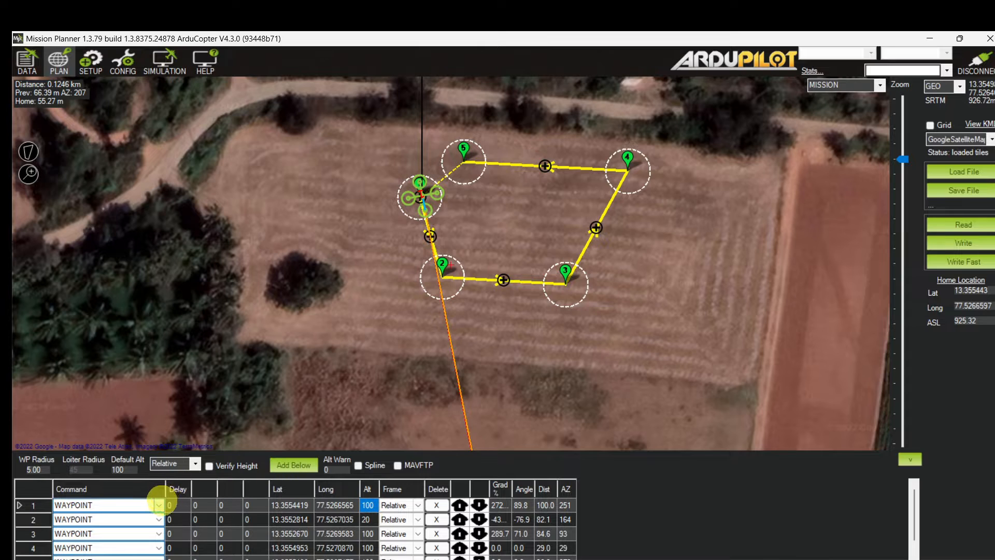
{"action": "left_click", "coordinate": [161, 501]}
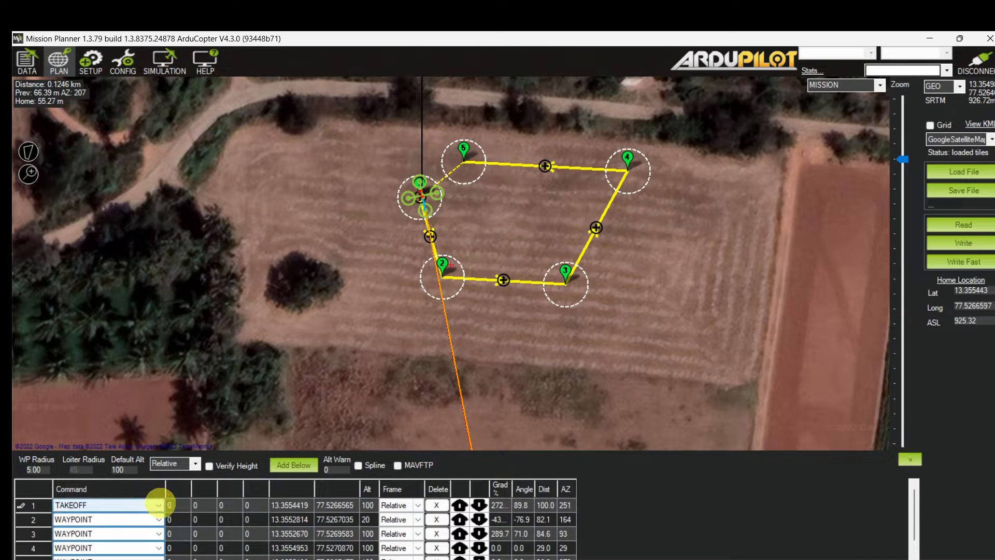
{"action": "left_click", "coordinate": [366, 505]}
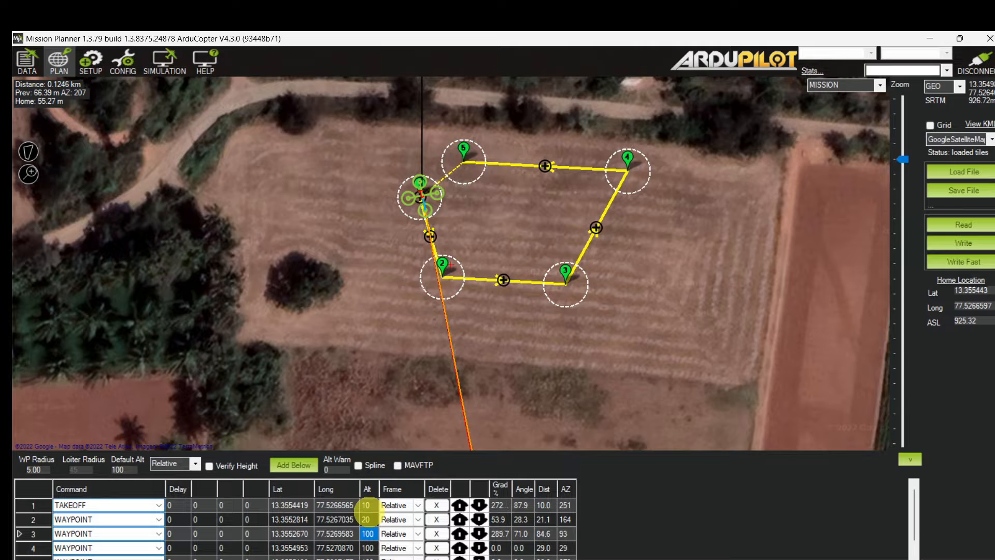
- Set the altitude of waypoints 3, 4 and 5 to 25
{"action": "type", "text": "25"}
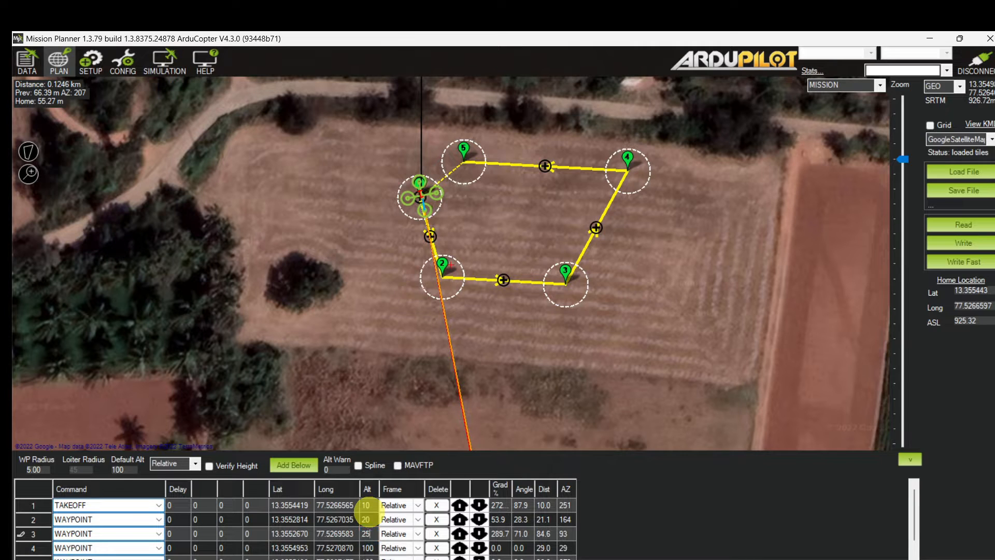
{"action": "type", "text": "25"}
{"action": "key", "text": "Return"}
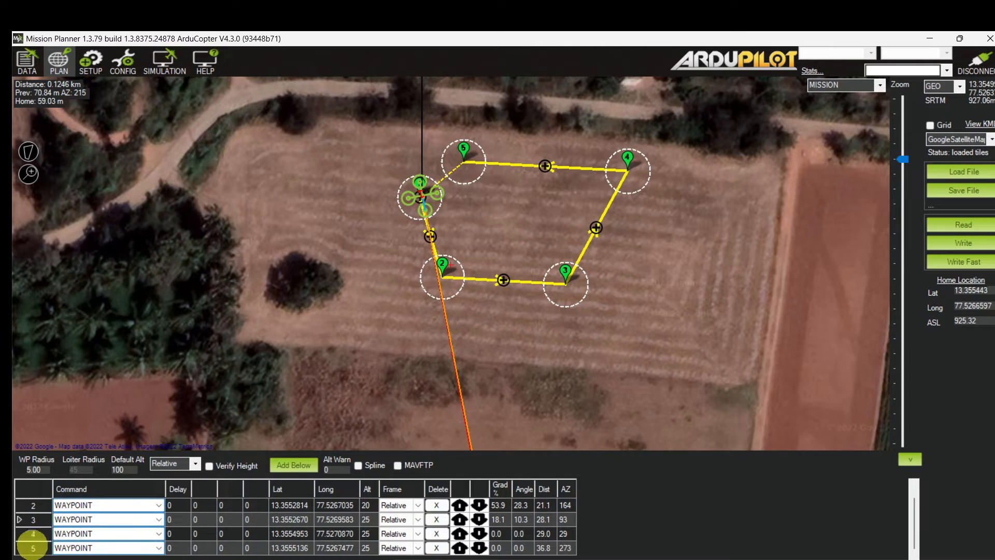
- Add a sixth command after waypoint 5, make it TAKEOFF, and write the mission to the drone
{"action": "left_click", "coordinate": [29, 542]}
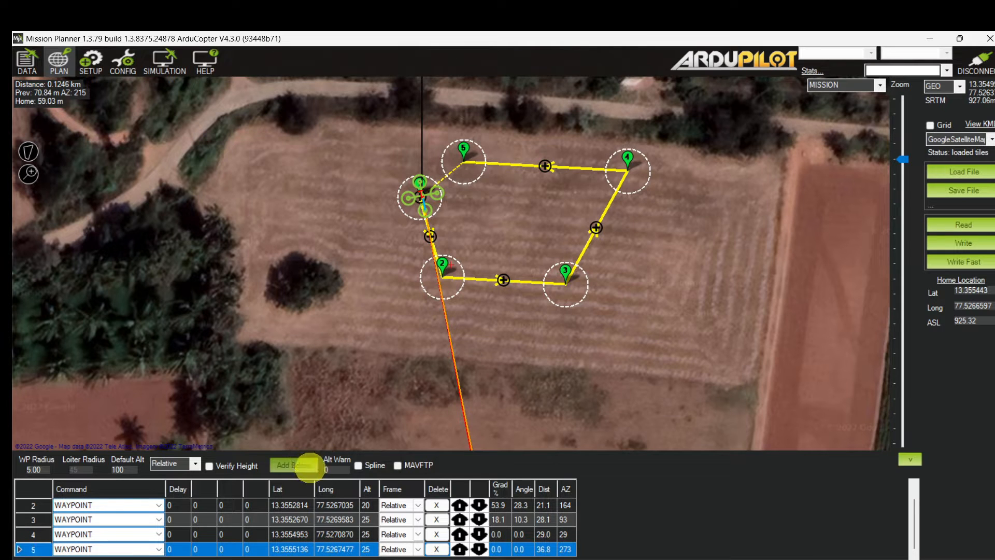
{"action": "left_click", "coordinate": [310, 465]}
{"action": "left_click", "coordinate": [158, 549]}
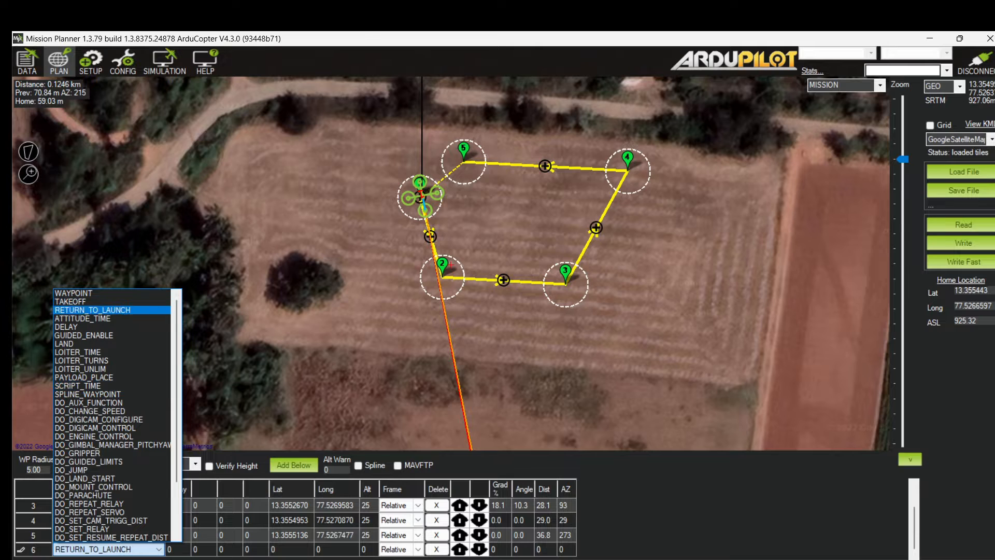
{"action": "left_click", "coordinate": [140, 301]}
{"action": "left_click", "coordinate": [951, 243]}
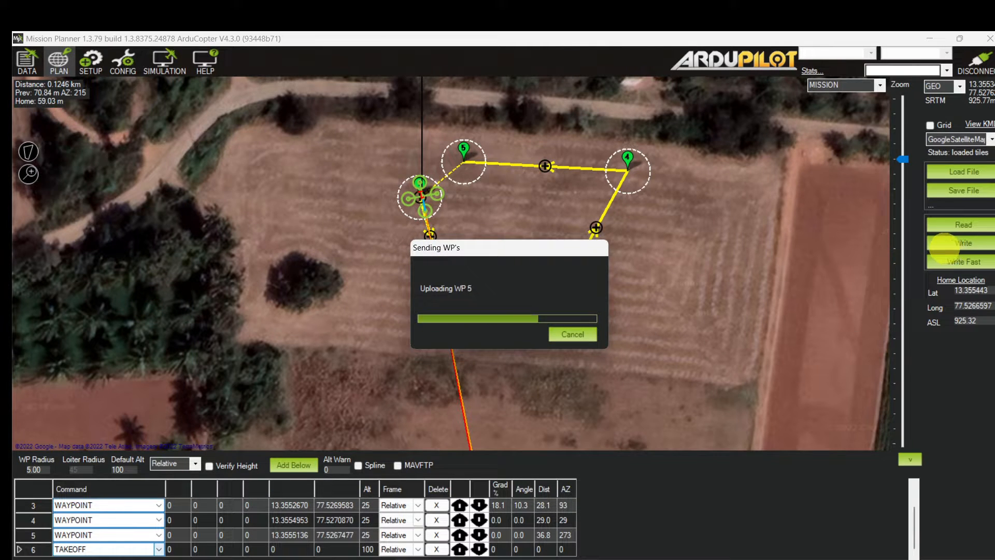
- Check the flight data, vehicle messages, geofence settings and available actions while the drone hovers
{"action": "left_click", "coordinate": [34, 61]}
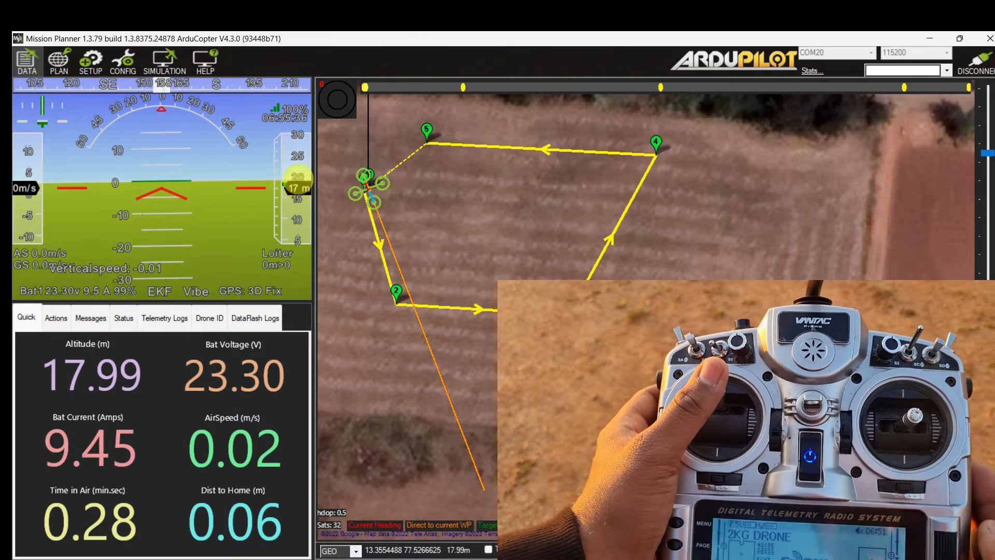
{"action": "left_click", "coordinate": [88, 314]}
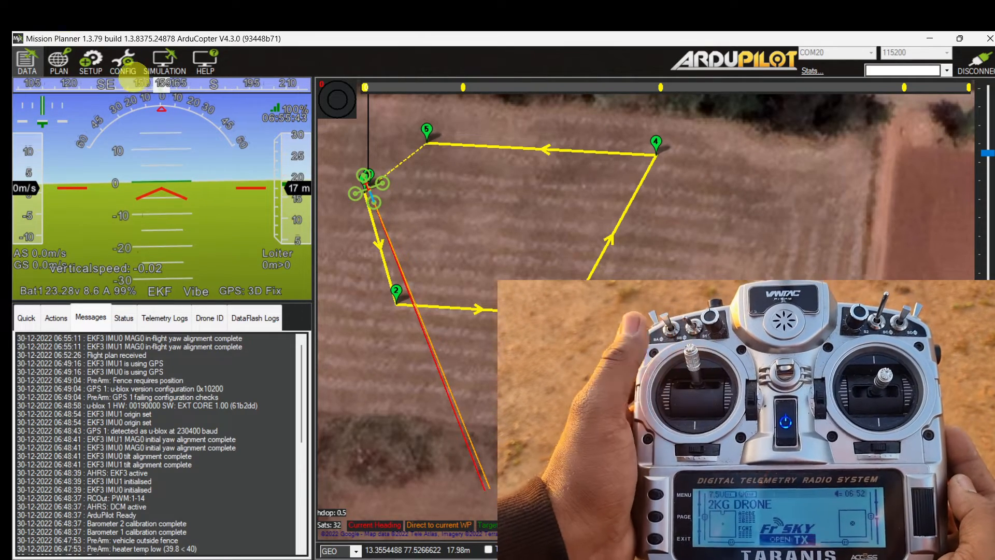
{"action": "left_click", "coordinate": [127, 63]}
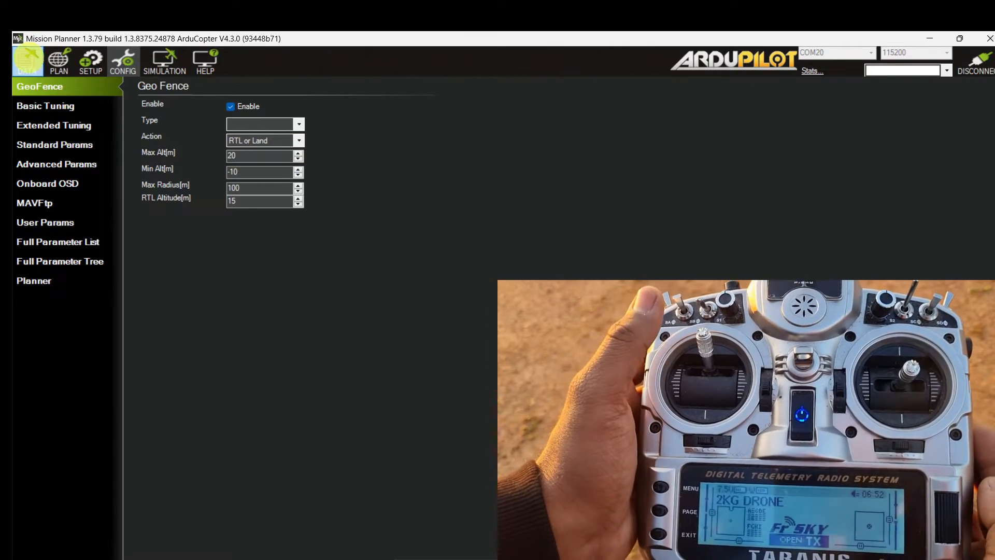
{"action": "left_click", "coordinate": [27, 58]}
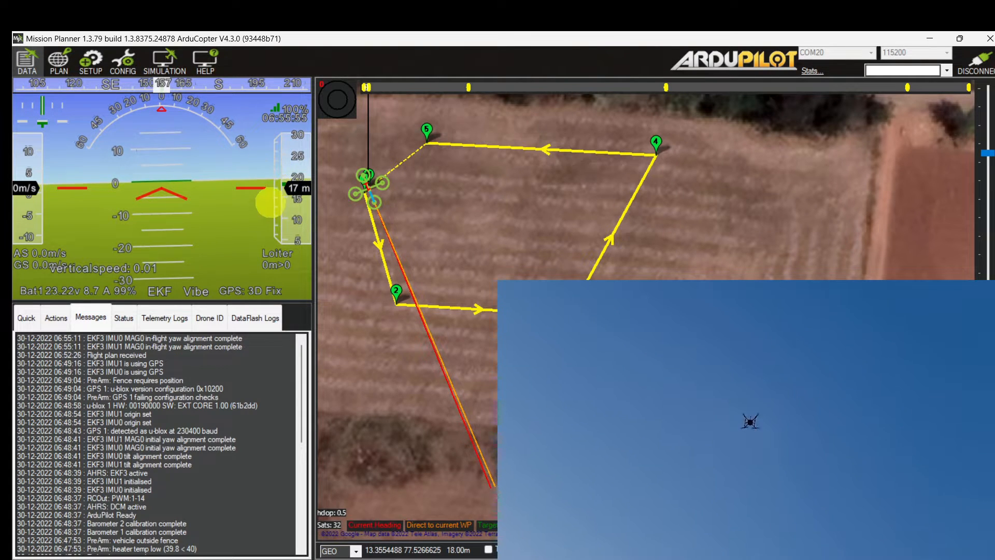
{"action": "left_click", "coordinate": [52, 317]}
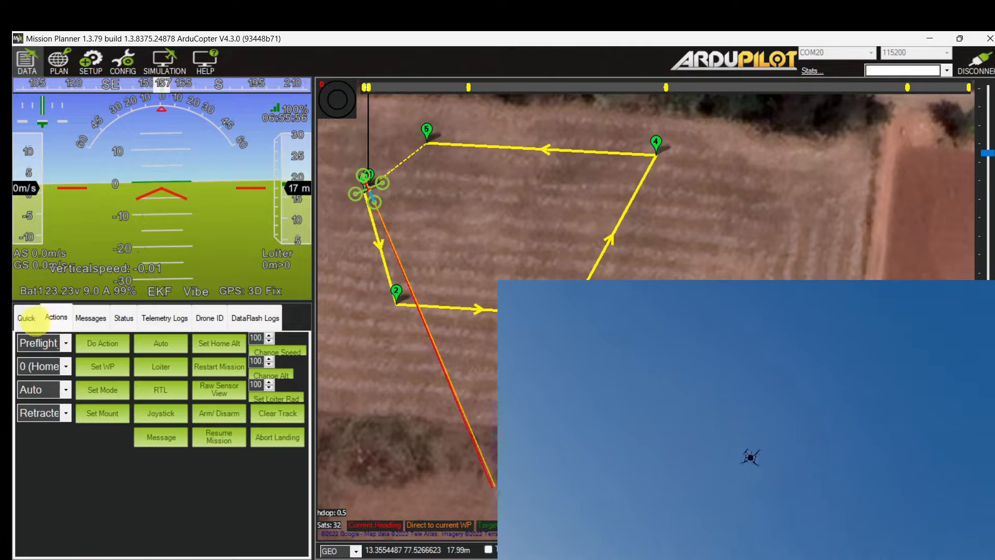
{"action": "left_click", "coordinate": [30, 319]}
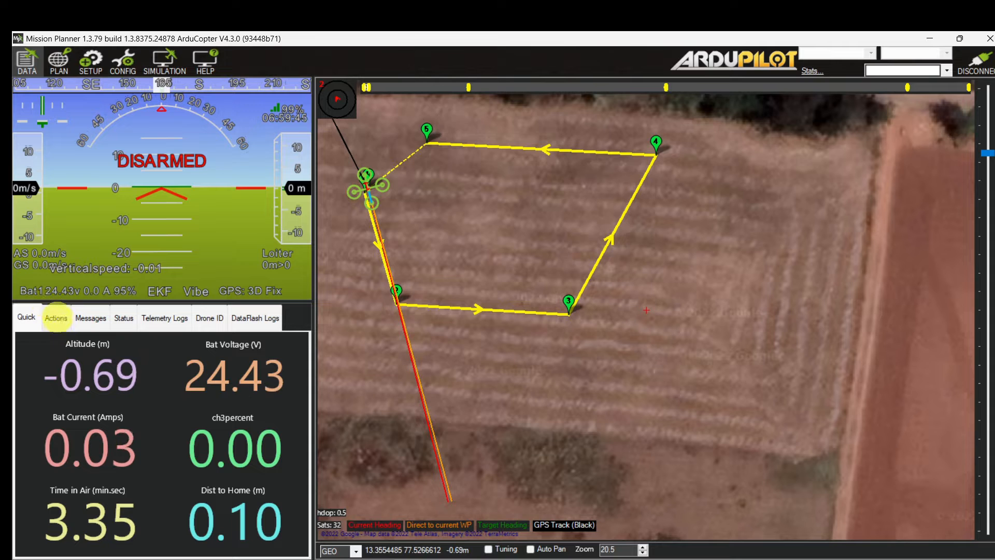
- Choose Mission_Start as the vehicle action and return to the quick flight readings
{"action": "left_click", "coordinate": [56, 317]}
{"action": "left_click", "coordinate": [66, 343]}
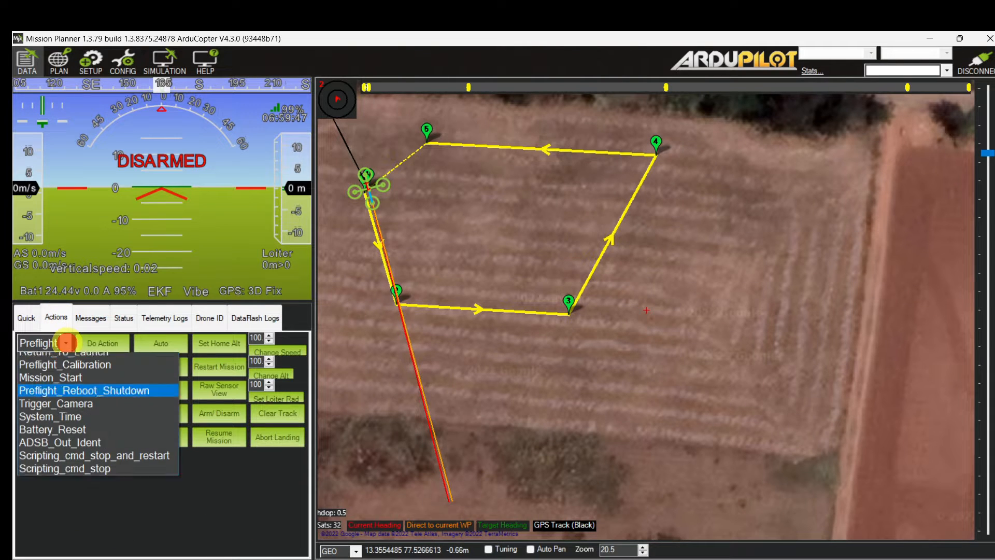
{"action": "scroll", "coordinate": [77, 383], "scroll_direction": "up", "scroll_amount": 1}
{"action": "left_click", "coordinate": [102, 398]}
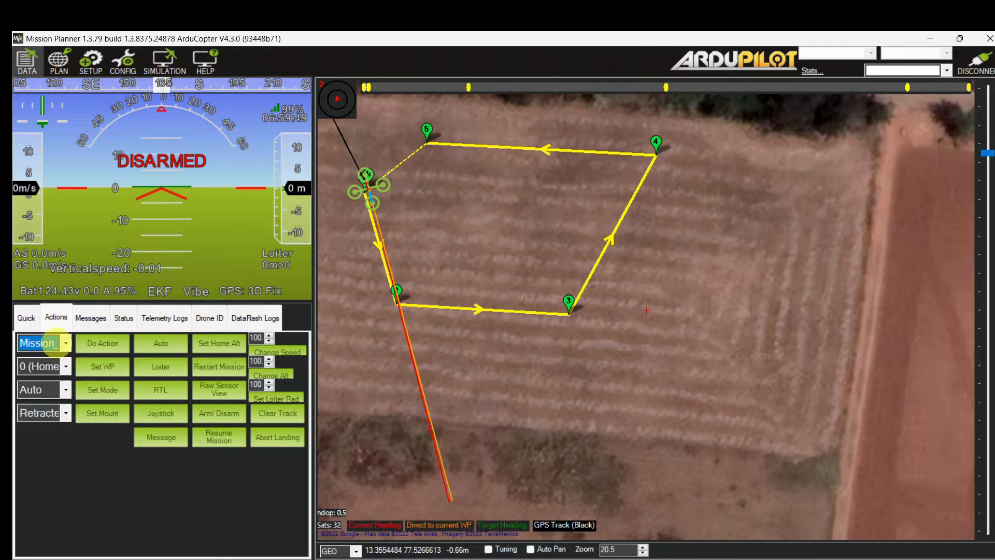
{"action": "left_click", "coordinate": [29, 317]}
- Execute the Mission_Start action on the armed drone, confirm it, and show the quick flight readings
{"action": "left_click", "coordinate": [58, 318]}
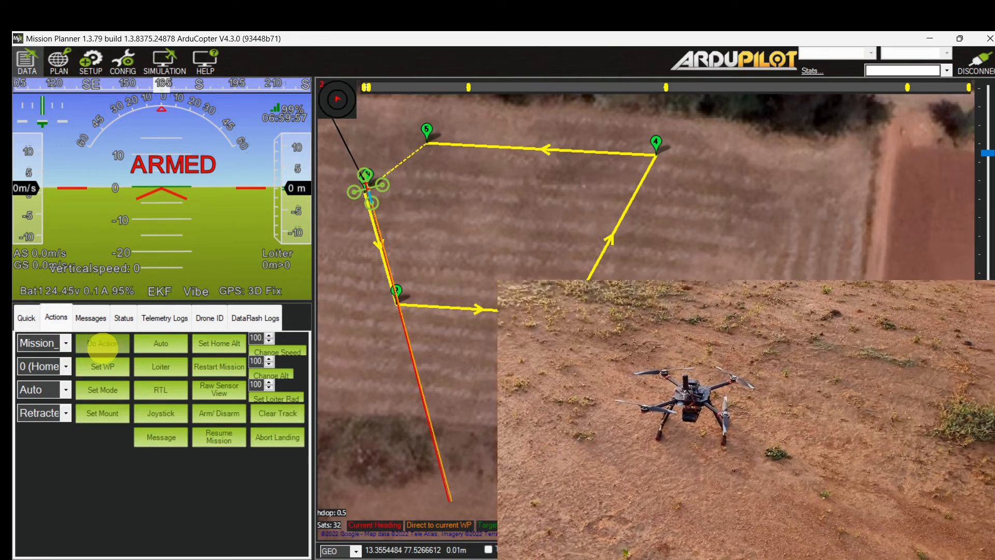
{"action": "left_click", "coordinate": [101, 344]}
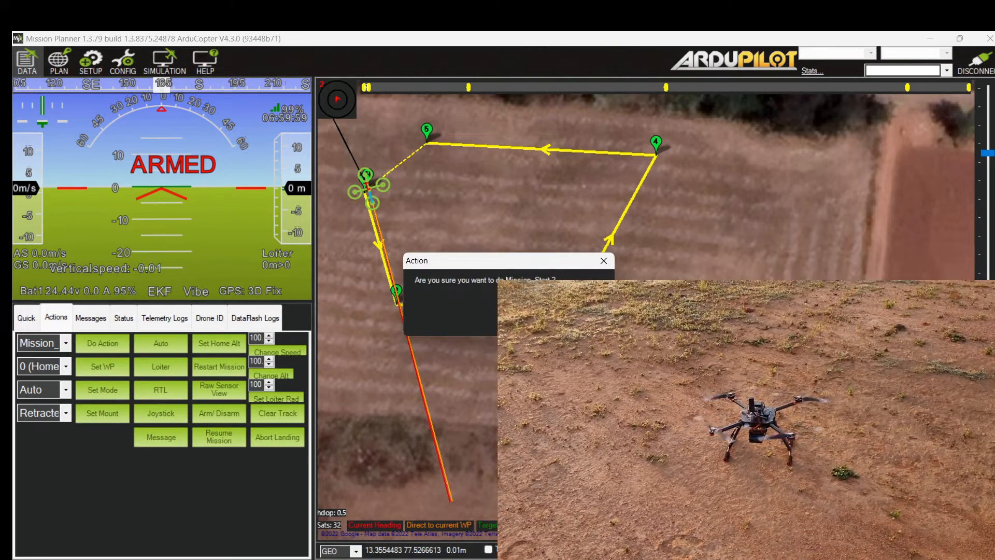
{"action": "left_click", "coordinate": [529, 322]}
{"action": "left_click", "coordinate": [35, 322]}
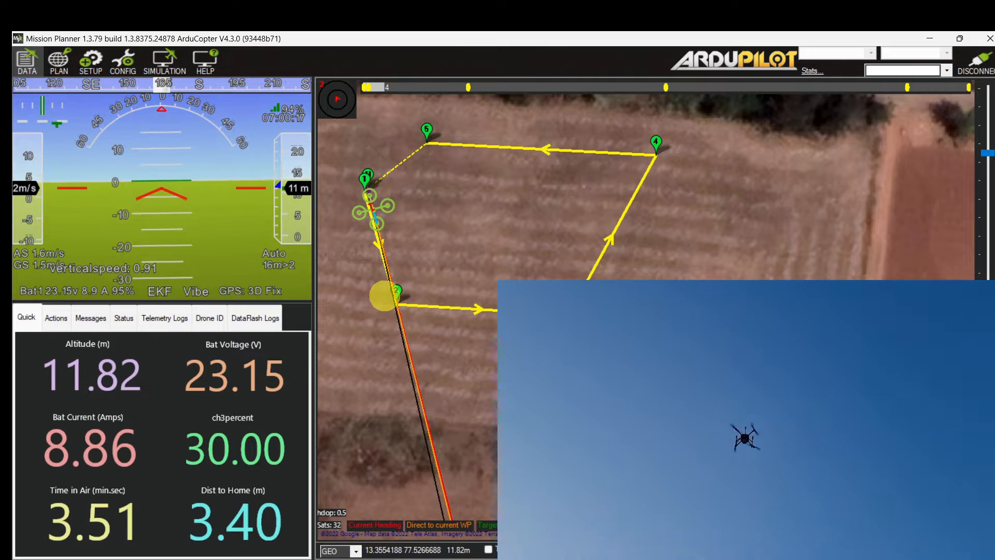
{"action": "mouse_move", "coordinate": [393, 286]}
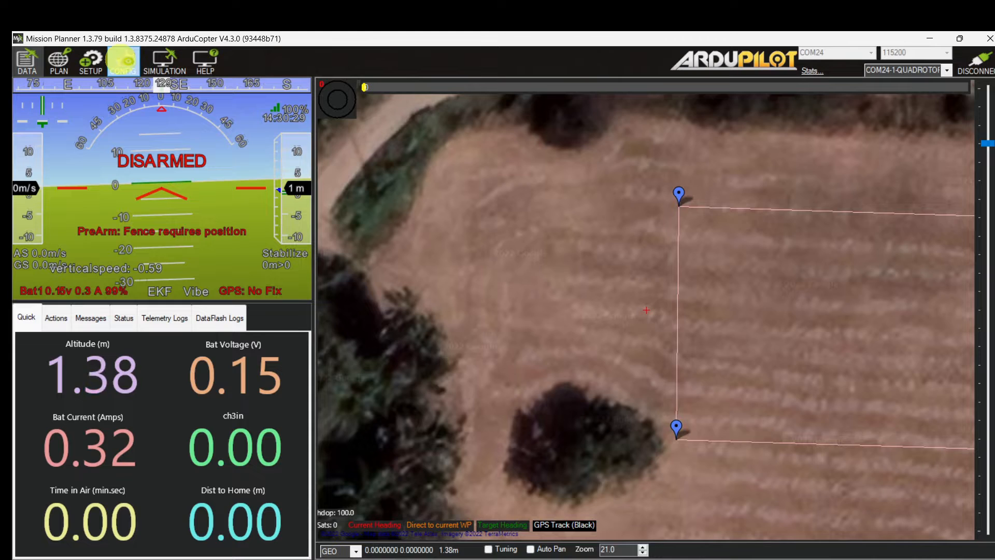
- Check the geofence's altitude and radius limits and return to the flight map around the drone
{"action": "left_click", "coordinate": [121, 60]}
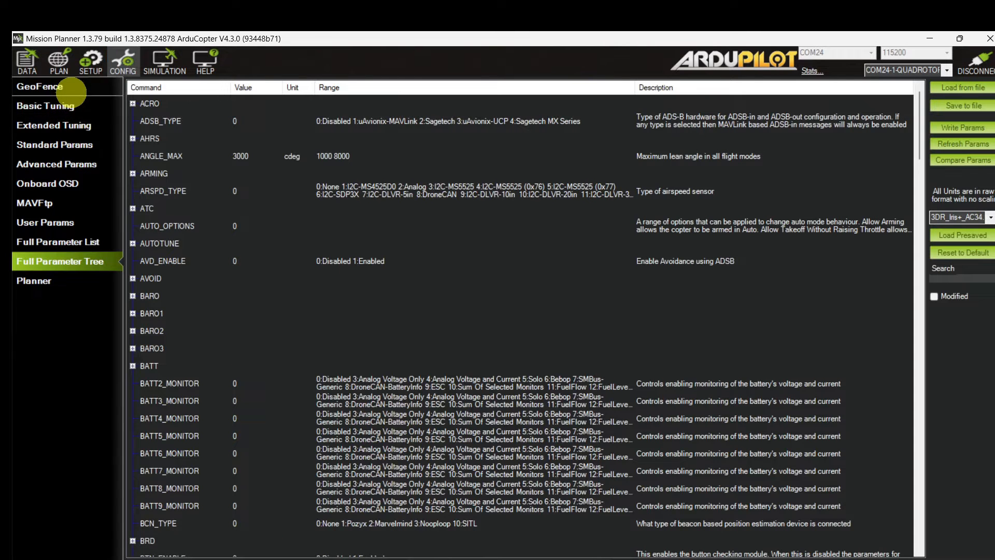
{"action": "left_click", "coordinate": [71, 92]}
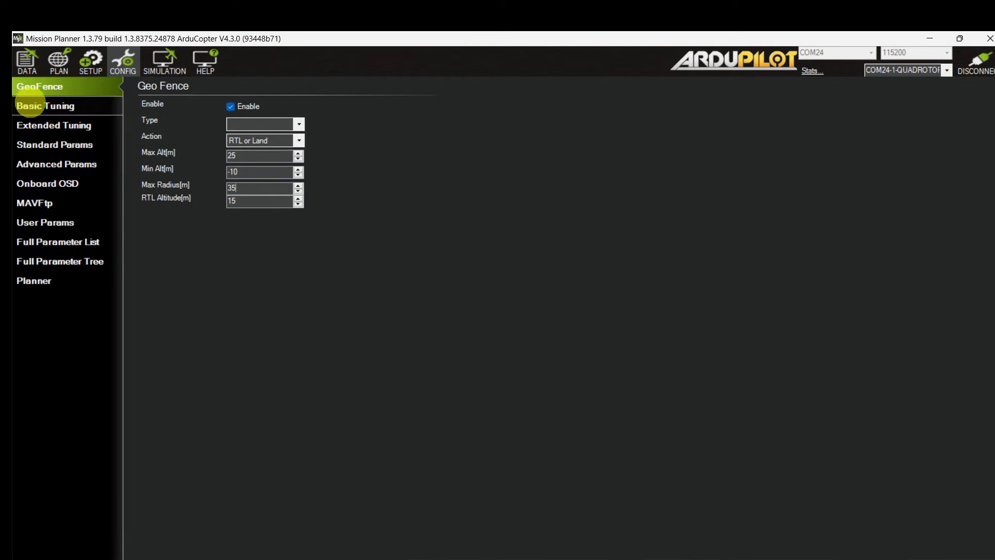
{"action": "left_click", "coordinate": [27, 66]}
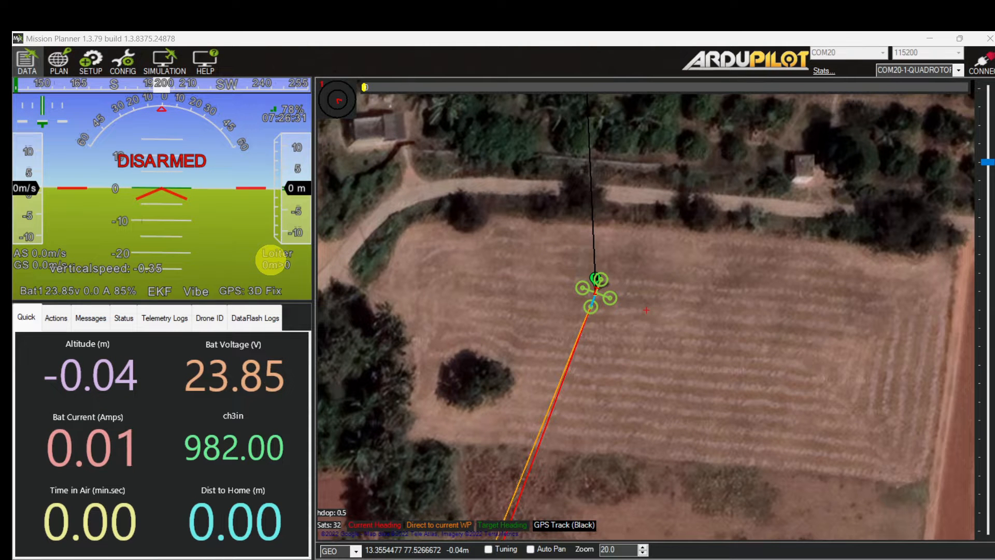
{"action": "left_click_drag", "start_coordinate": [449, 285], "coordinate": [378, 203]}
{"action": "left_click_drag", "start_coordinate": [449, 366], "coordinate": [397, 329]}
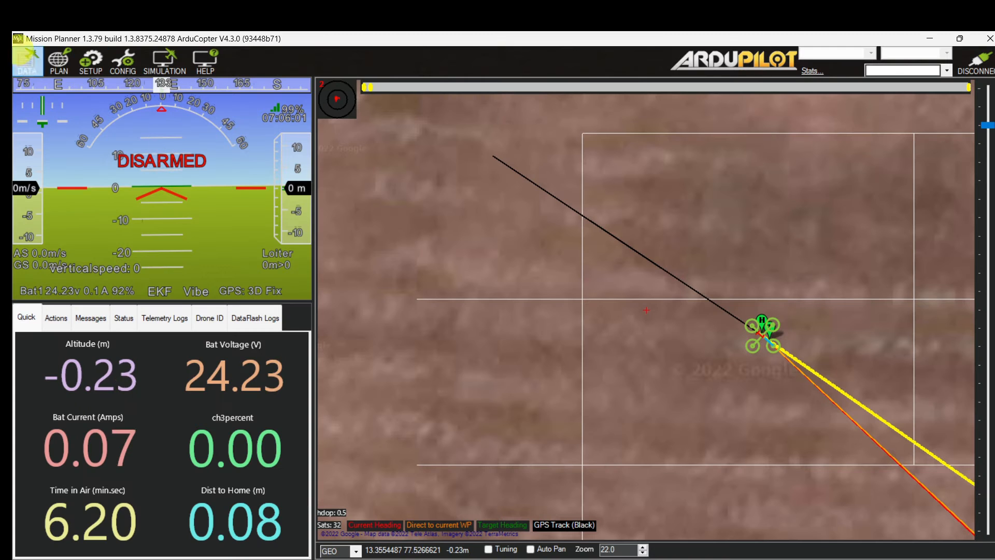
- Start a new mission plan with a first point at the drone's position, set to TAKEOFF with altitude 10
{"action": "left_click", "coordinate": [69, 62]}
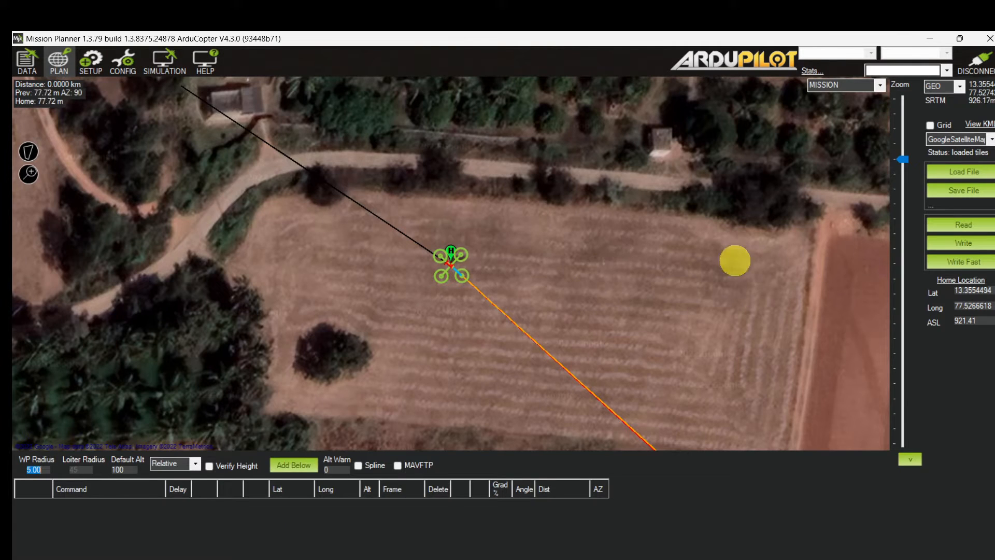
{"action": "left_click", "coordinate": [537, 250]}
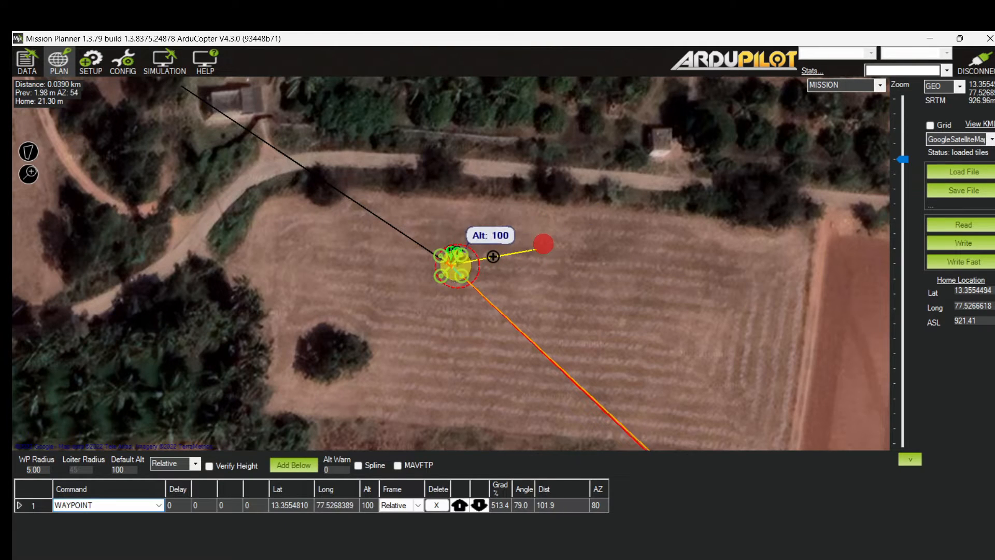
{"action": "left_click", "coordinate": [125, 529]}
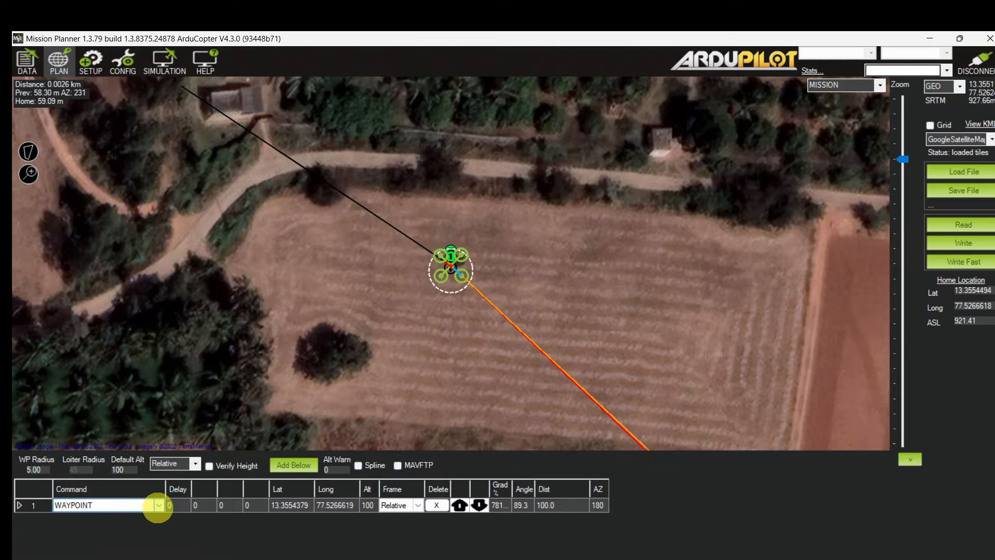
{"action": "left_click", "coordinate": [157, 508]}
{"action": "key", "text": "Down"}
{"action": "left_click", "coordinate": [157, 507]}
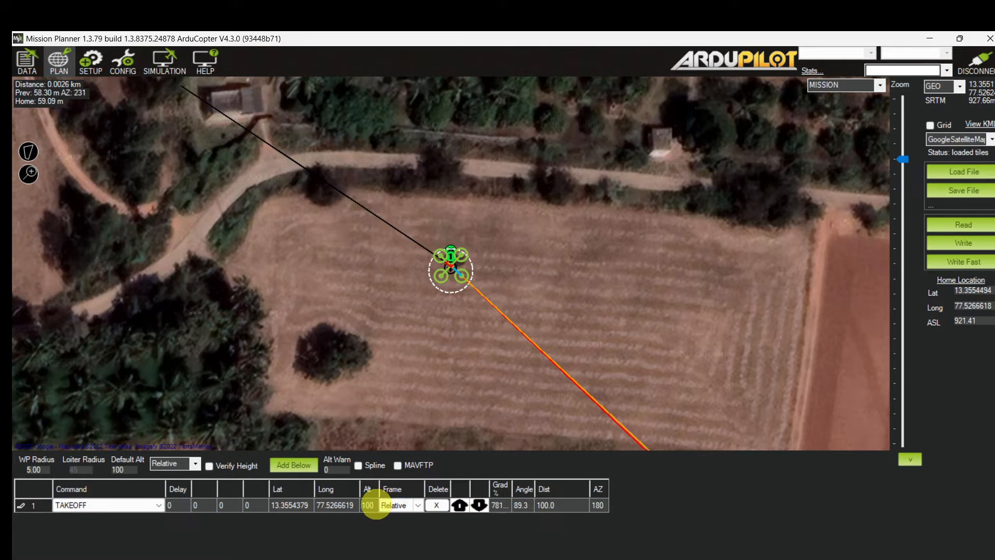
{"action": "left_click", "coordinate": [369, 505]}
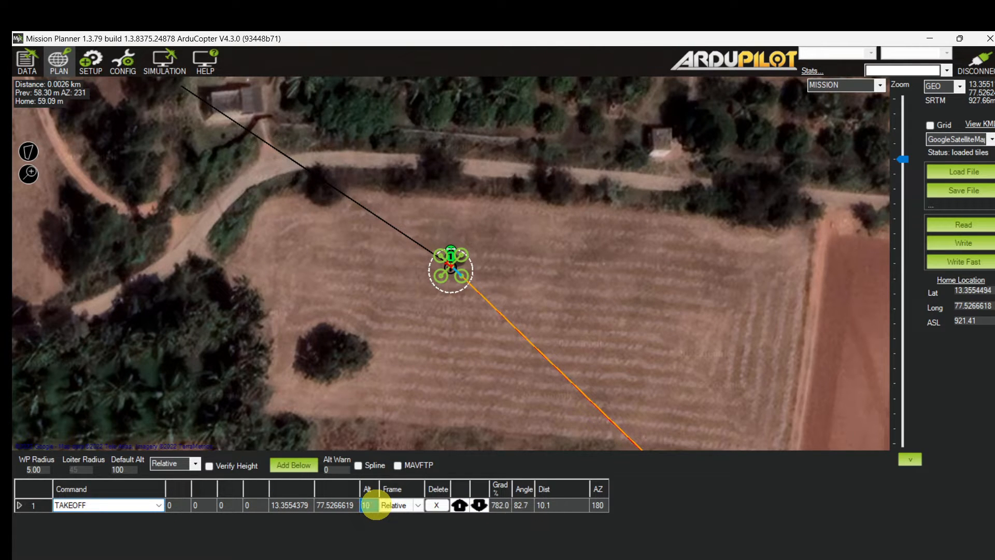
- Place waypoint 2 southeast of the drone, just past the field's southern edge, with altitude 15, and write the mission
{"action": "left_click_drag", "start_coordinate": [626, 365], "coordinate": [558, 240]}
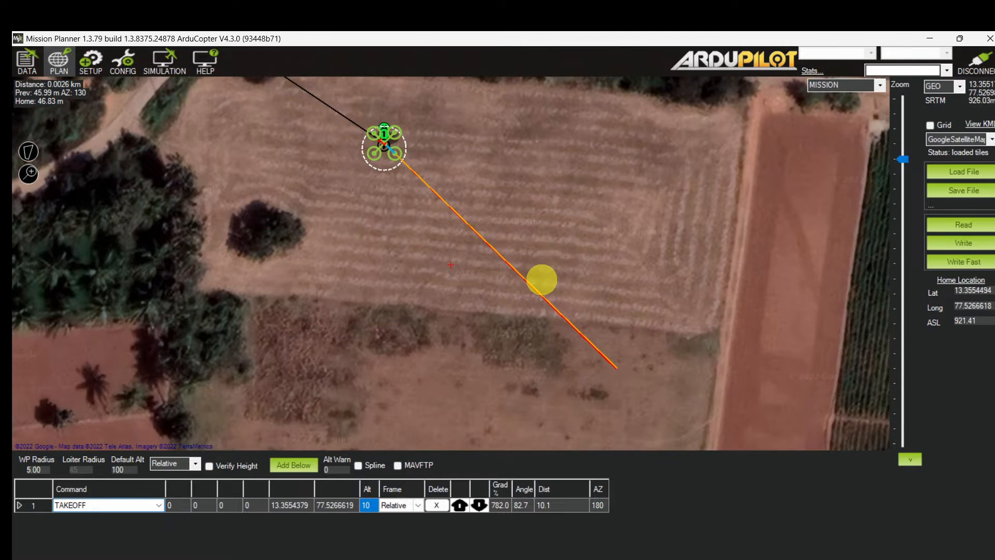
{"action": "left_click", "coordinate": [542, 280]}
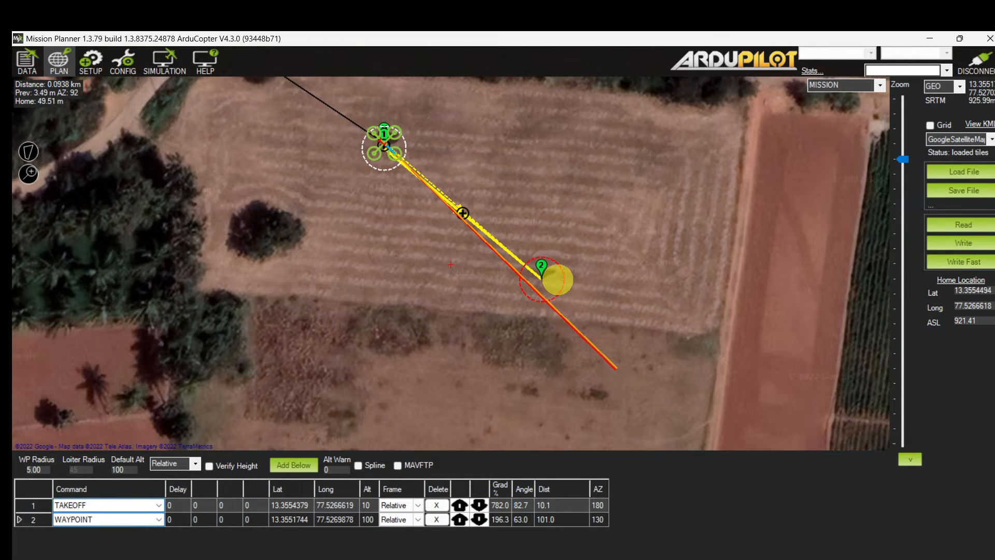
{"action": "left_click_drag", "start_coordinate": [558, 280], "coordinate": [577, 346]}
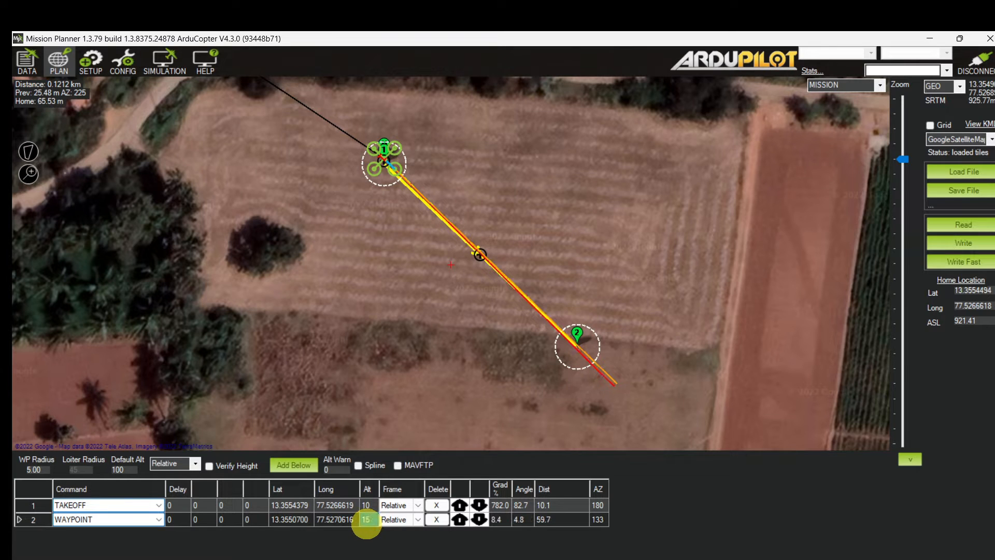
{"action": "left_click", "coordinate": [985, 242]}
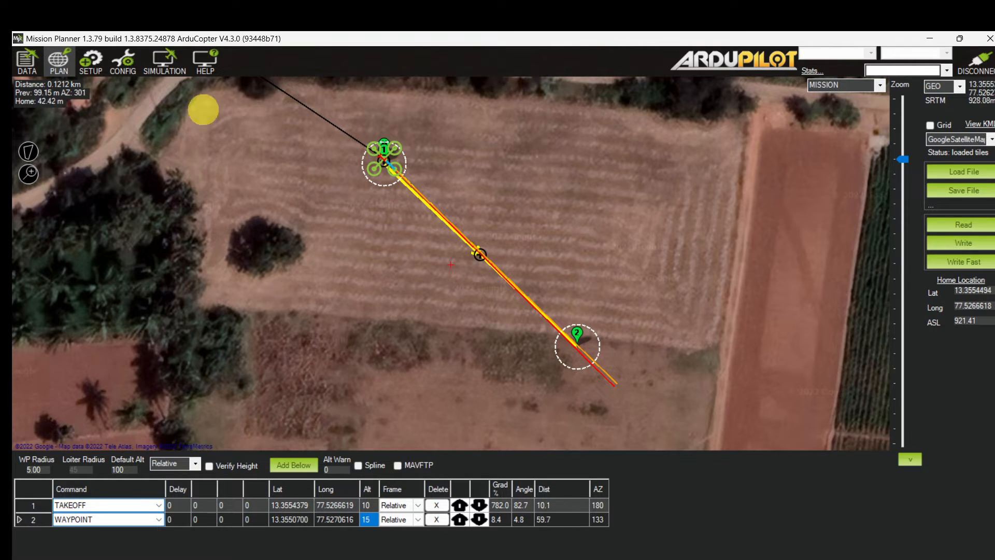
- Open the FENCE group in the full parameter tree to check the fence action, altitude and radius limits
{"action": "left_click", "coordinate": [124, 58]}
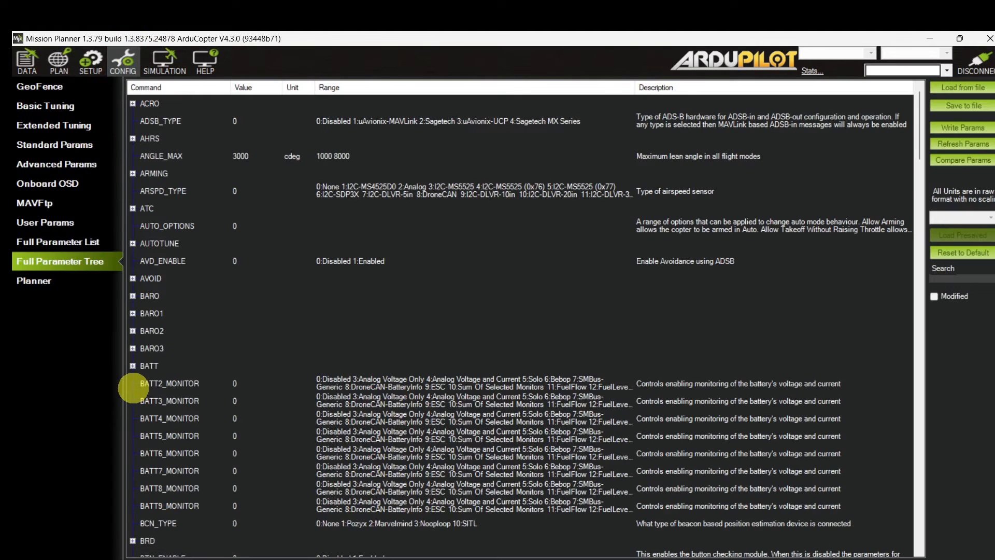
{"action": "scroll", "coordinate": [133, 388], "scroll_direction": "down", "scroll_amount": 10}
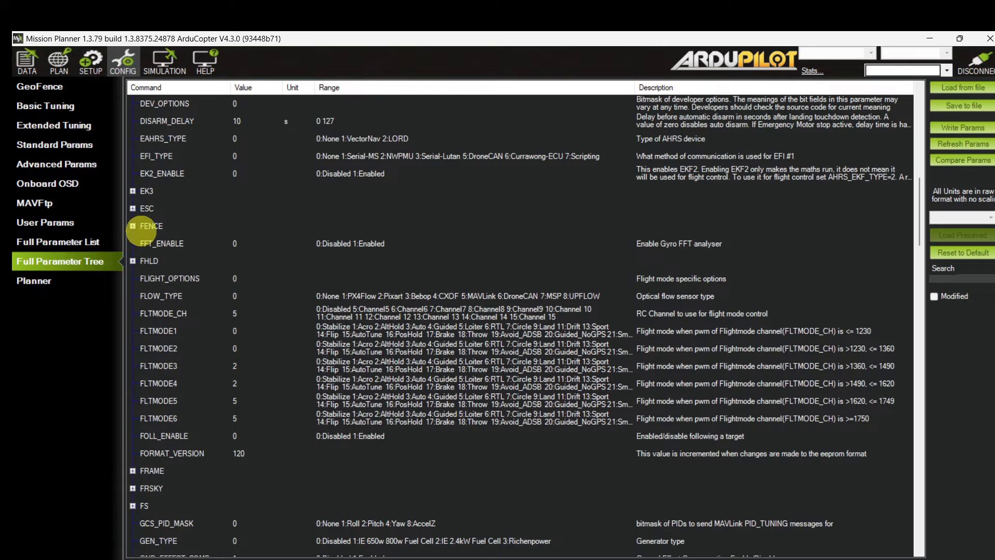
{"action": "left_click", "coordinate": [132, 226]}
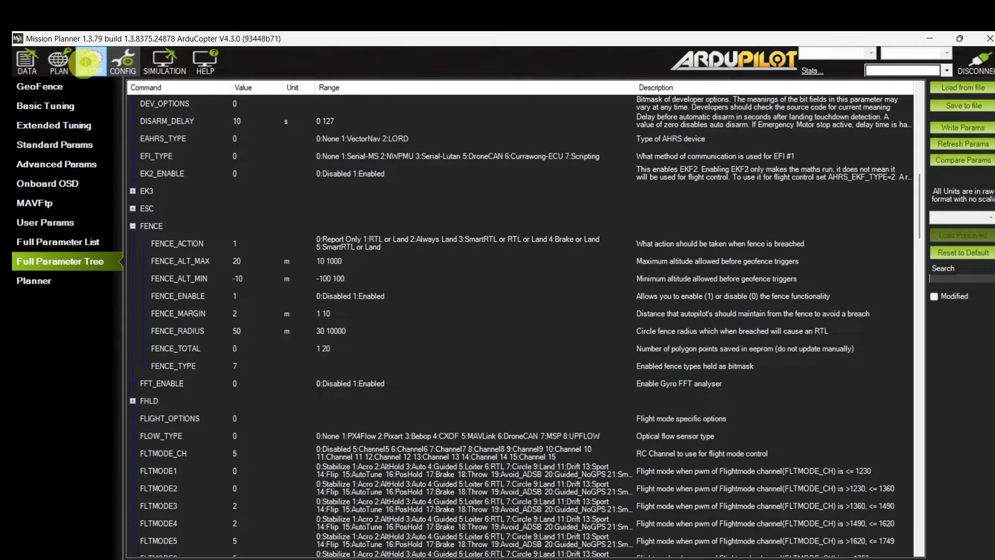
- Write the two-command mission to the drone and bring its route into view on the flight data map
{"action": "left_click", "coordinate": [56, 61]}
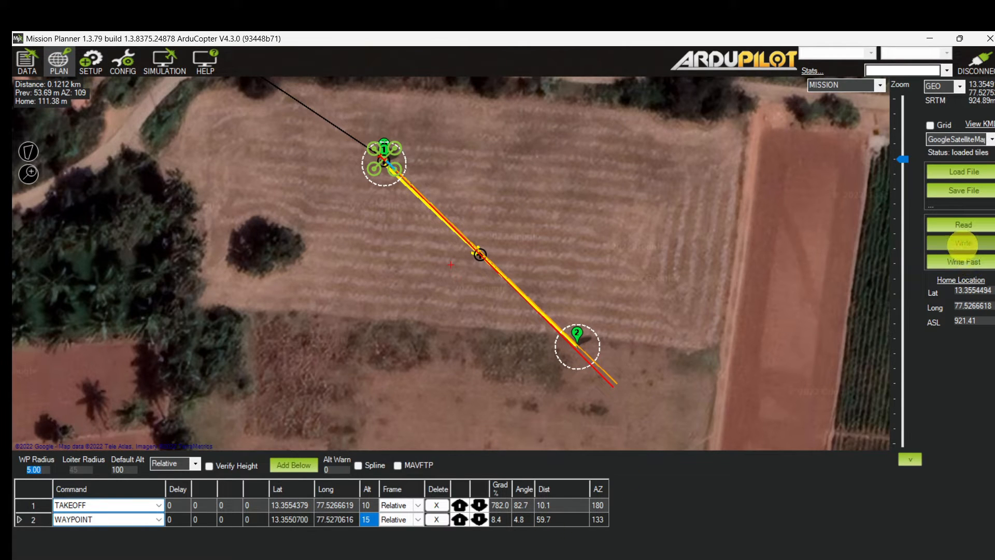
{"action": "left_click", "coordinate": [963, 244]}
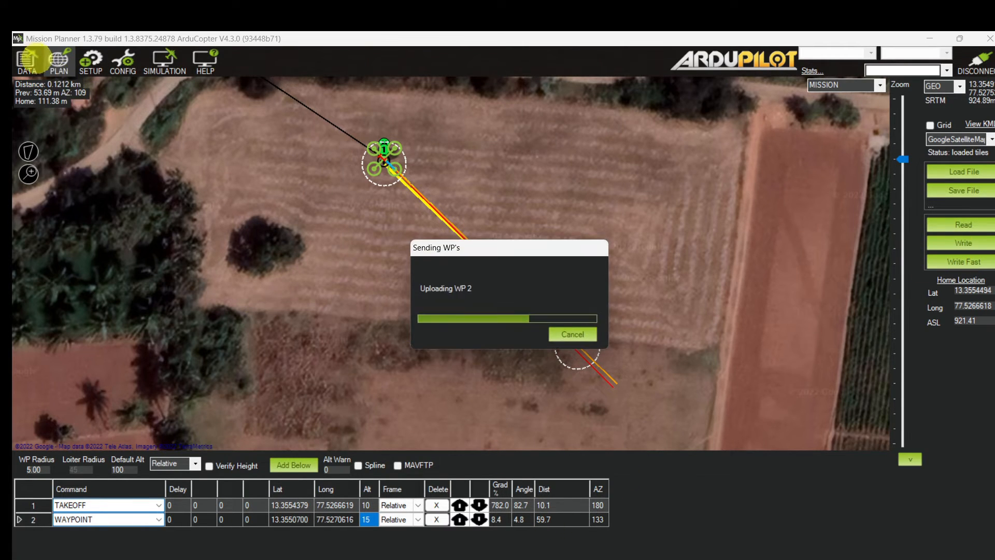
{"action": "left_click", "coordinate": [28, 58]}
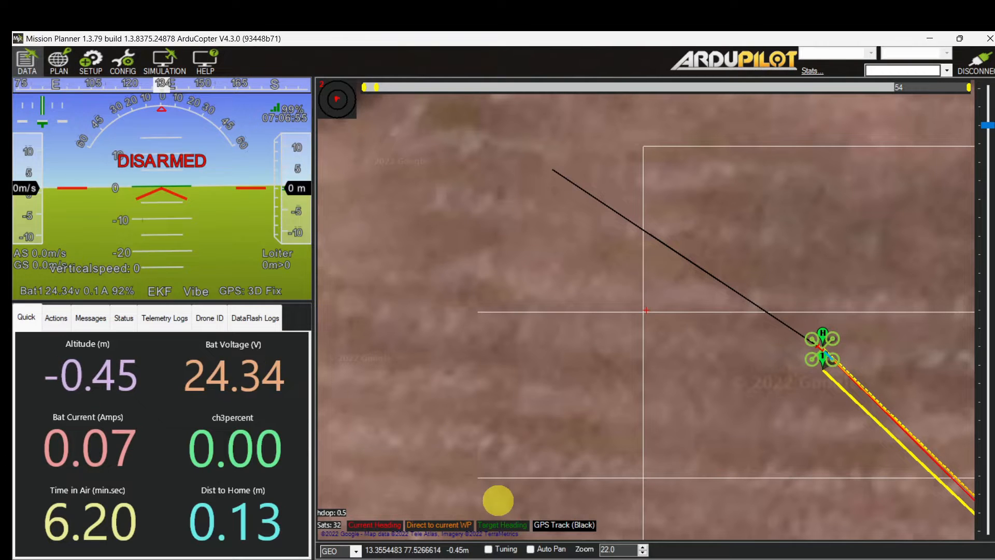
{"action": "left_click_drag", "start_coordinate": [578, 384], "coordinate": [360, 227]}
{"action": "scroll", "coordinate": [506, 234], "scroll_direction": "down", "scroll_amount": 1}
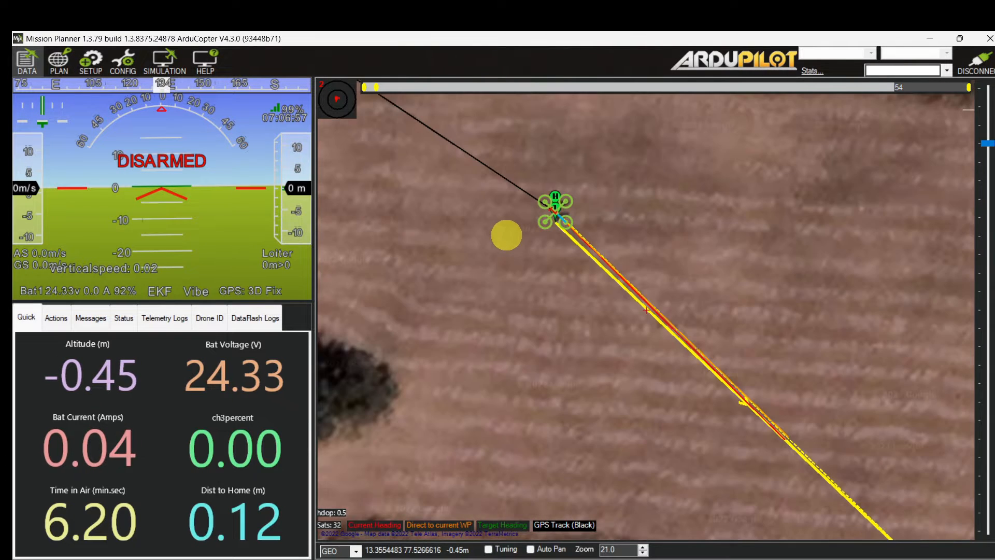
- Try to arm the drone with its full route in view on the map, and decline the forced arming
{"action": "scroll", "coordinate": [542, 358], "scroll_direction": "down", "scroll_amount": 2}
{"action": "mouse_move", "coordinate": [550, 377]}
{"action": "left_mouse_down"}
{"action": "mouse_move", "coordinate": [475, 309]}
{"action": "mouse_move", "coordinate": [426, 222]}
{"action": "left_mouse_up"}
{"action": "scroll", "coordinate": [468, 315], "scroll_direction": "up", "scroll_amount": 1}
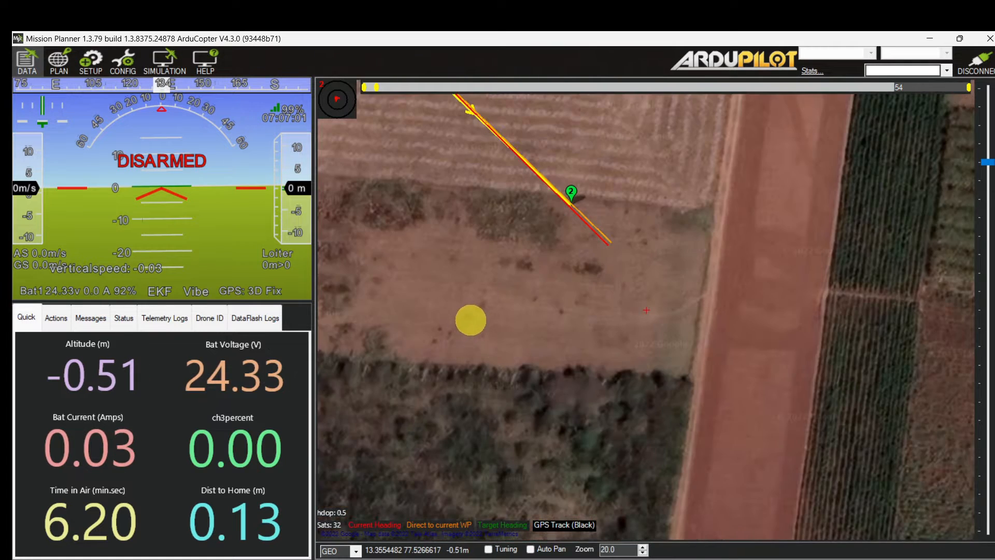
{"action": "left_click_drag", "start_coordinate": [470, 320], "coordinate": [509, 448]}
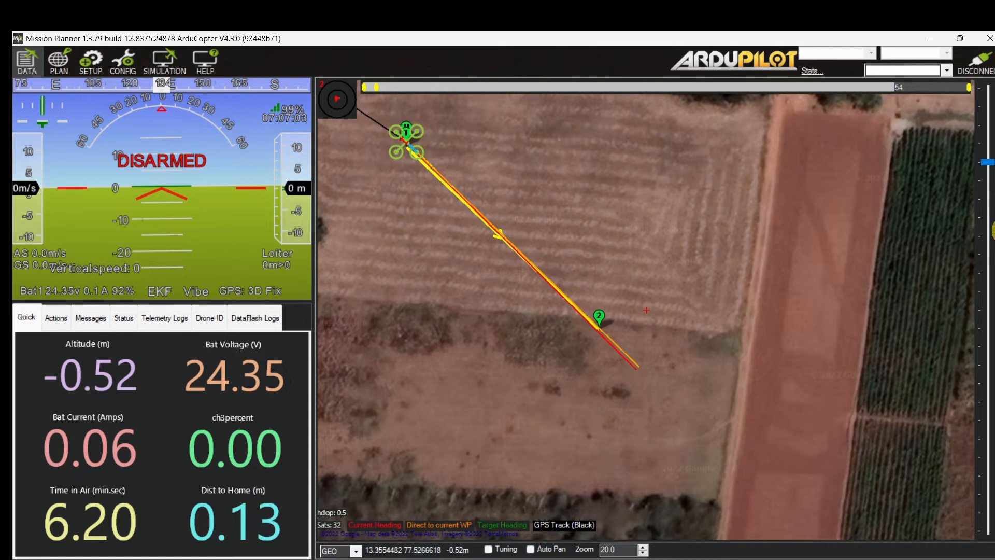
{"action": "left_click_drag", "start_coordinate": [987, 163], "coordinate": [987, 176]}
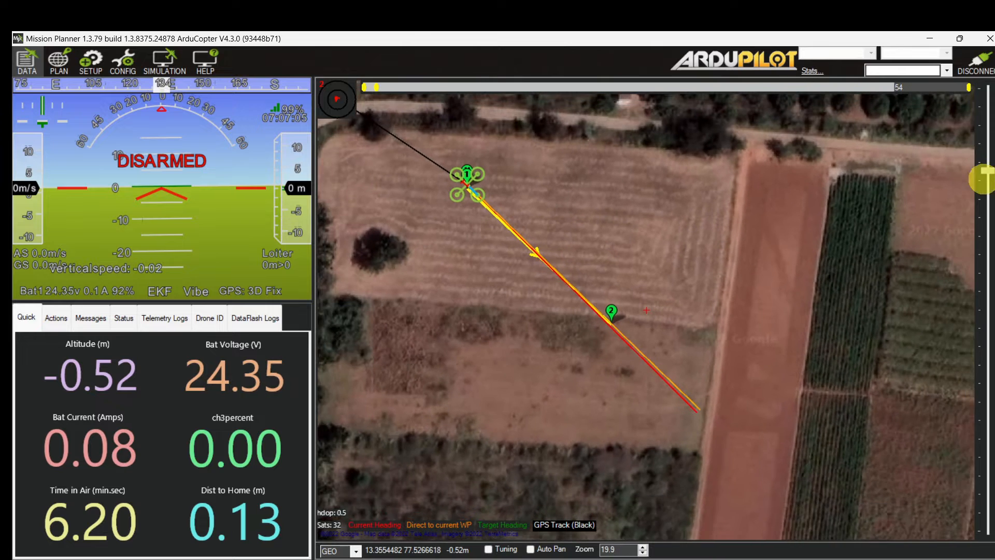
{"action": "left_click_drag", "start_coordinate": [729, 372], "coordinate": [637, 328]}
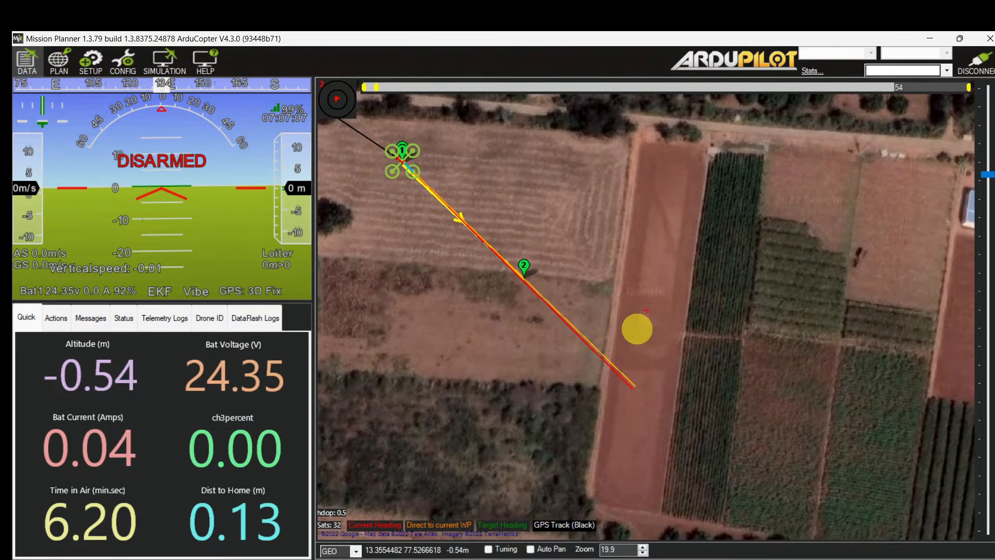
{"action": "left_click", "coordinate": [58, 317]}
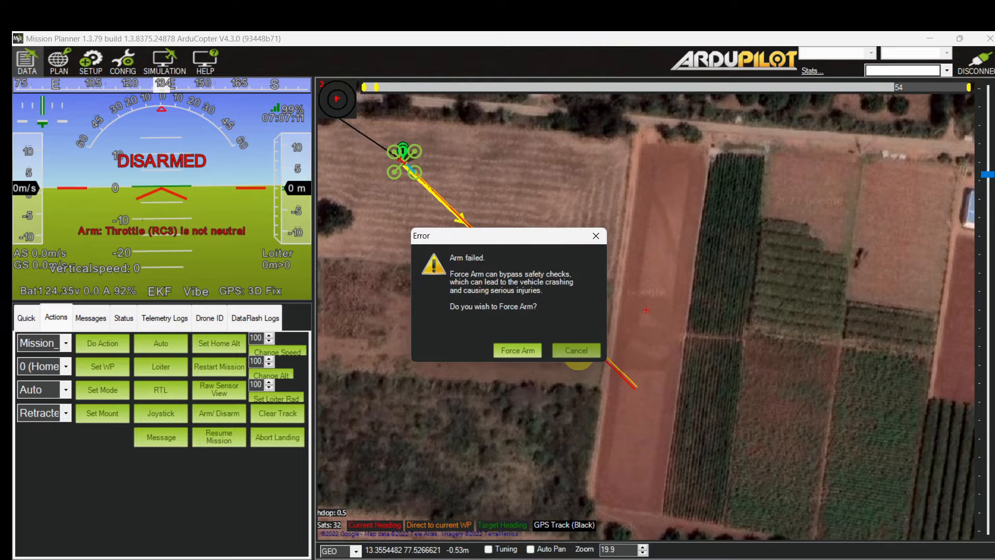
{"action": "left_click", "coordinate": [575, 350]}
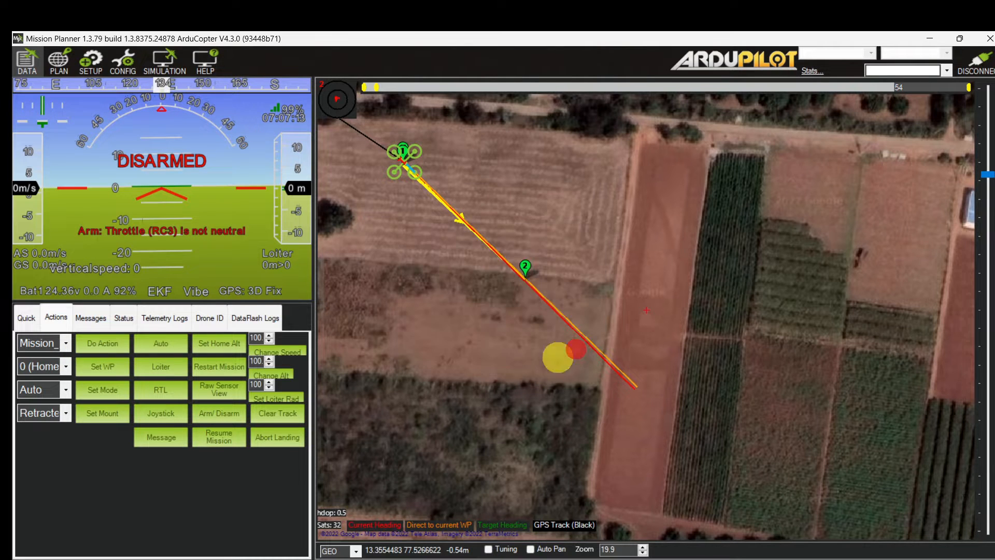
{"action": "left_click", "coordinate": [30, 317]}
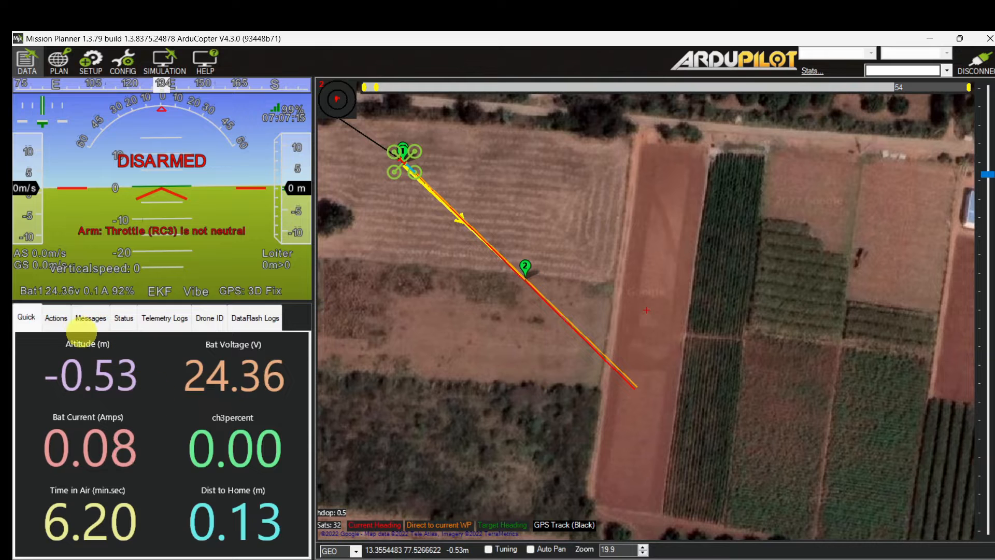
- Arm the drone, start the uploaded mission and return to the quick telemetry readings
{"action": "left_click", "coordinate": [57, 320]}
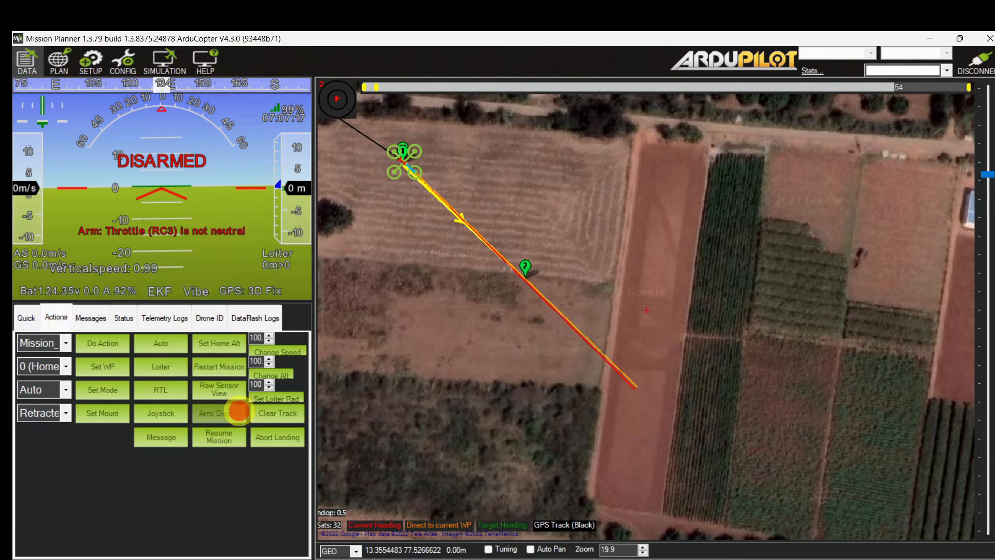
{"action": "left_click", "coordinate": [239, 411]}
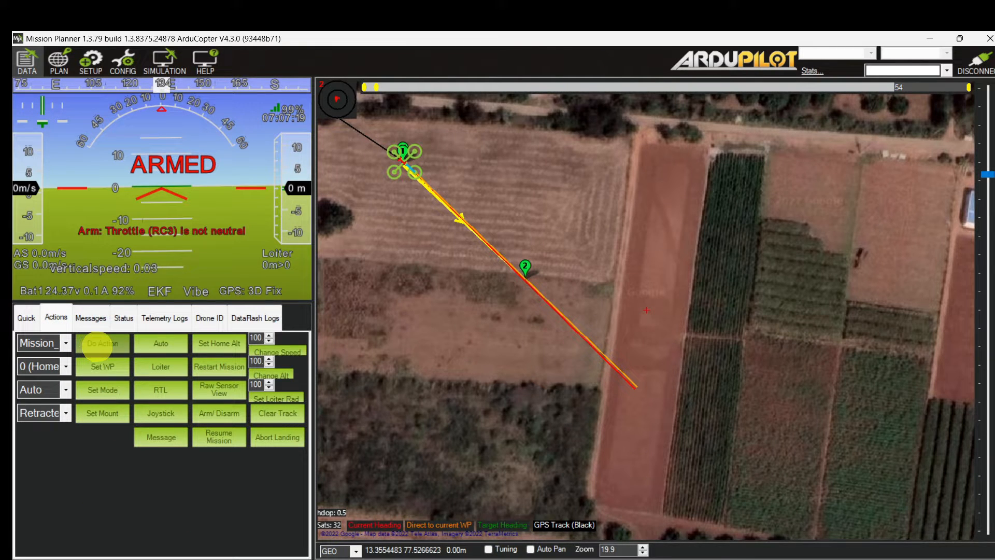
{"action": "left_click", "coordinate": [98, 344]}
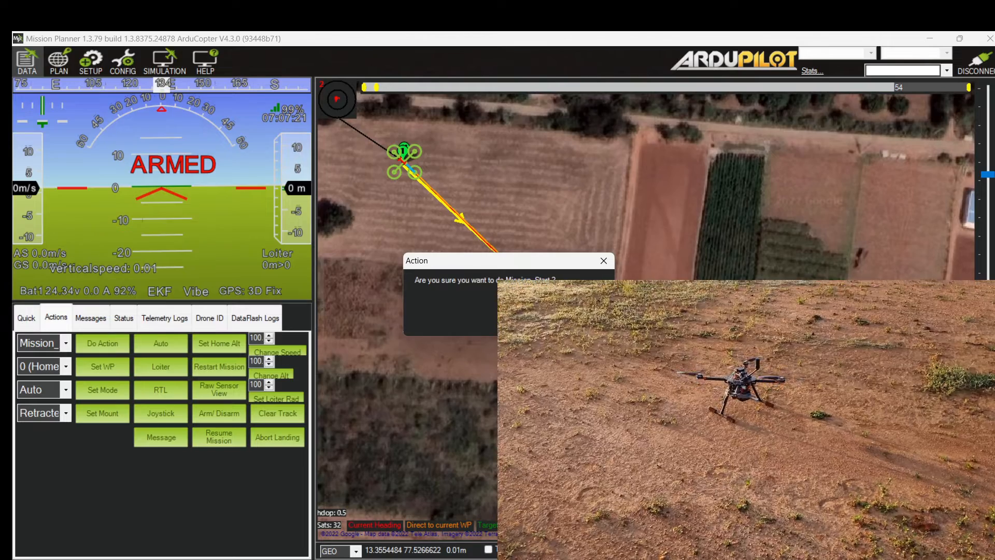
{"action": "left_click", "coordinate": [525, 324]}
{"action": "left_click", "coordinate": [27, 317]}
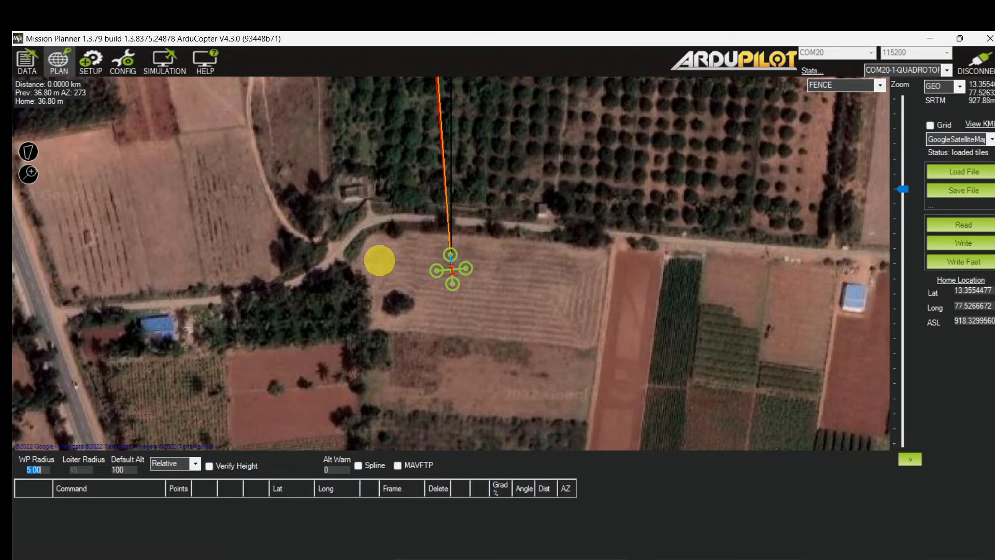
- Draw a four-corner fence polygon around the drone within the field and refine its corners into a rough rectangle
{"action": "scroll", "coordinate": [380, 260], "scroll_direction": "up", "scroll_amount": 1}
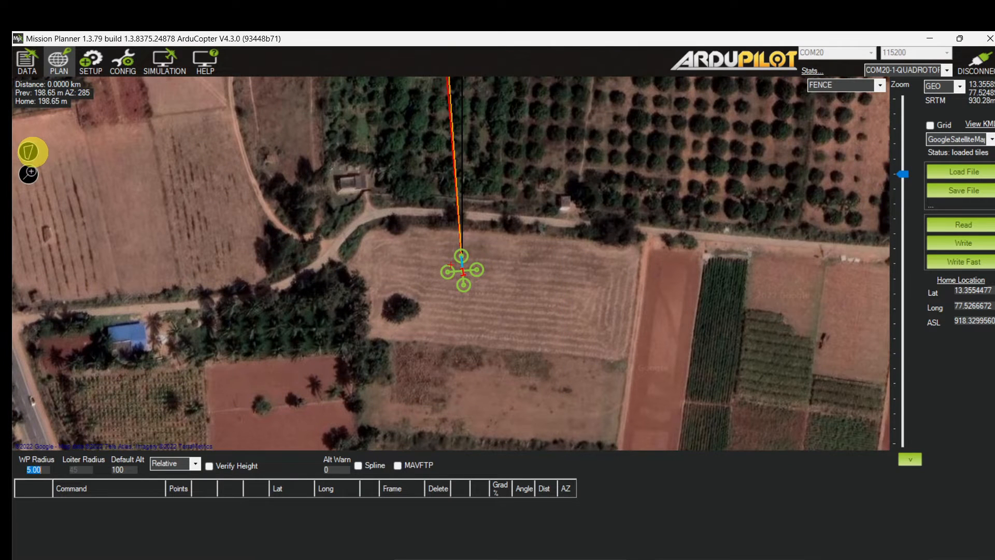
{"action": "left_click", "coordinate": [32, 153]}
{"action": "left_click", "coordinate": [49, 163]}
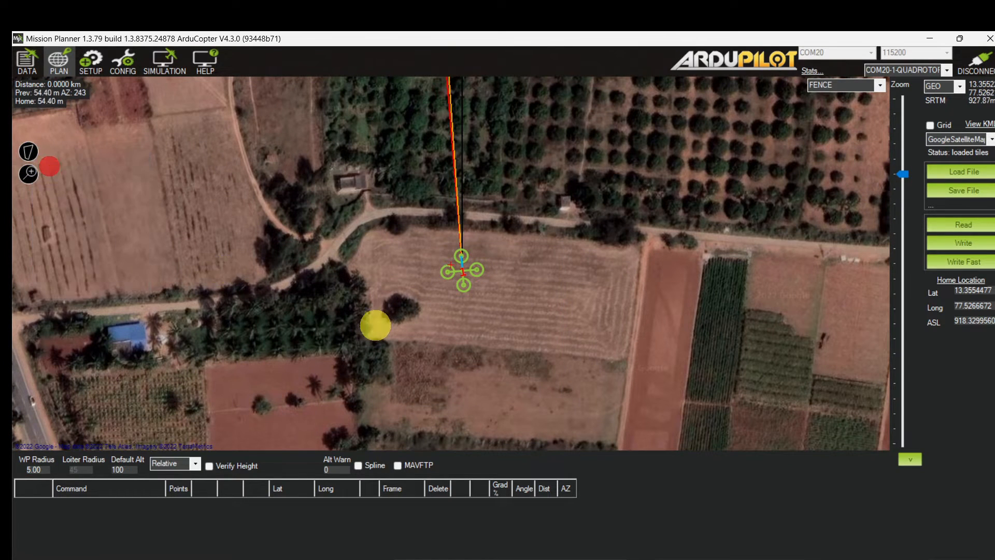
{"action": "scroll", "coordinate": [423, 283], "scroll_direction": "up", "scroll_amount": 2}
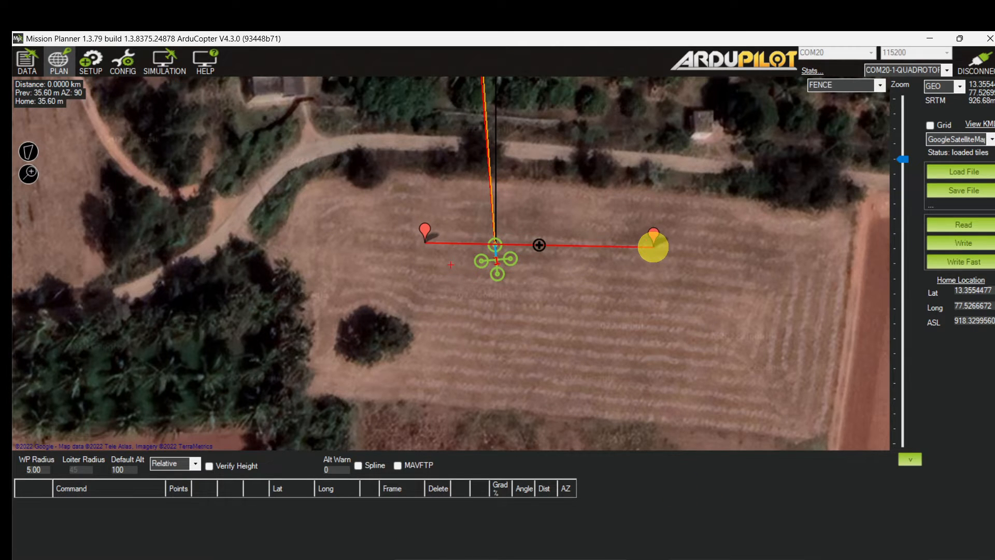
{"action": "left_click_drag", "start_coordinate": [422, 228], "coordinate": [422, 218]}
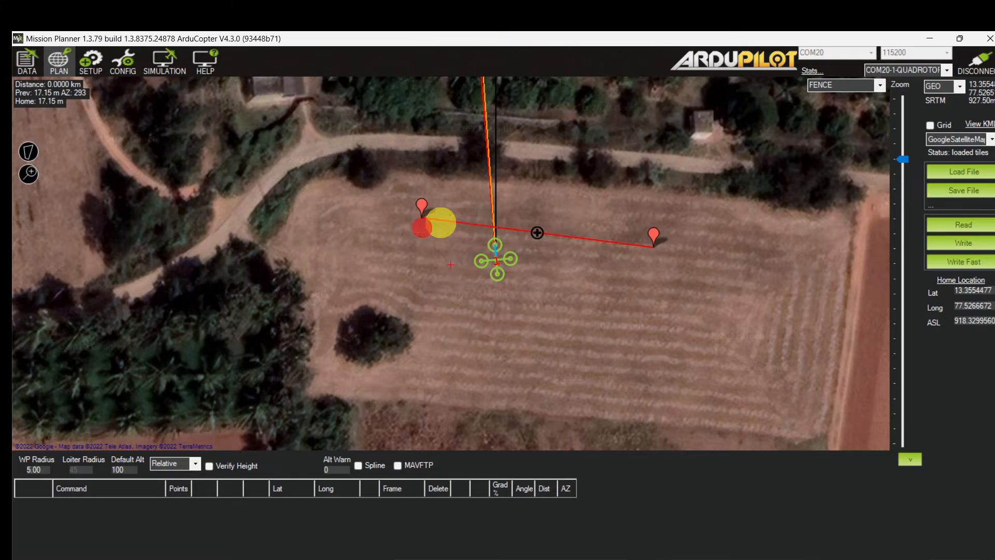
{"action": "left_click_drag", "start_coordinate": [654, 236], "coordinate": [650, 223]}
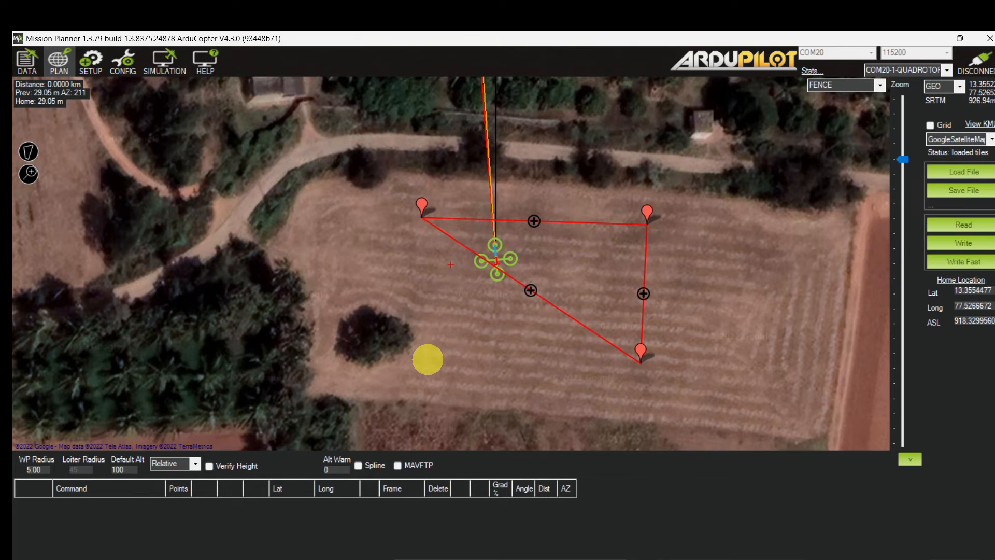
{"action": "left_click", "coordinate": [415, 364]}
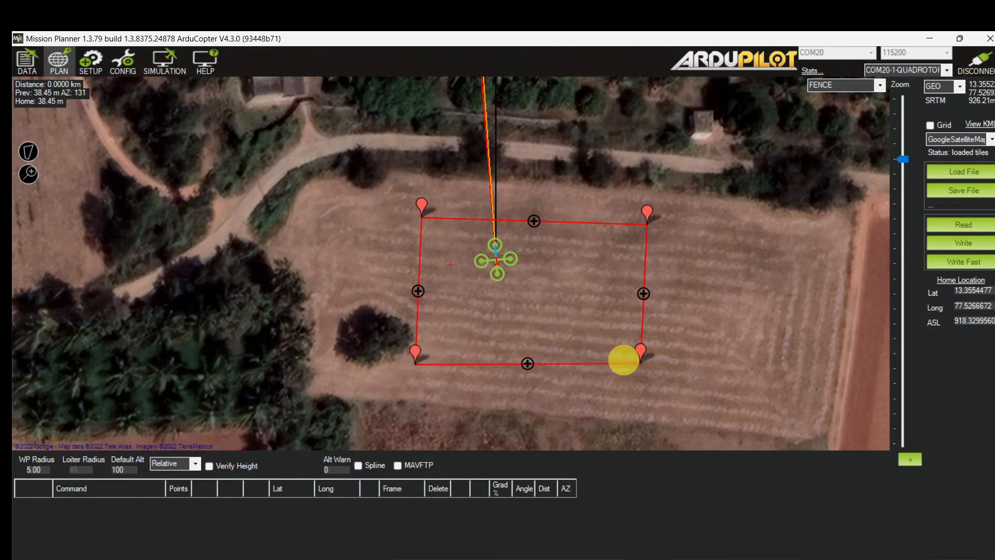
{"action": "mouse_move", "coordinate": [640, 348]}
{"action": "left_mouse_down"}
{"action": "mouse_move", "coordinate": [642, 361]}
{"action": "mouse_move", "coordinate": [636, 338]}
{"action": "left_mouse_up"}
{"action": "left_click_drag", "start_coordinate": [419, 354], "coordinate": [419, 336]}
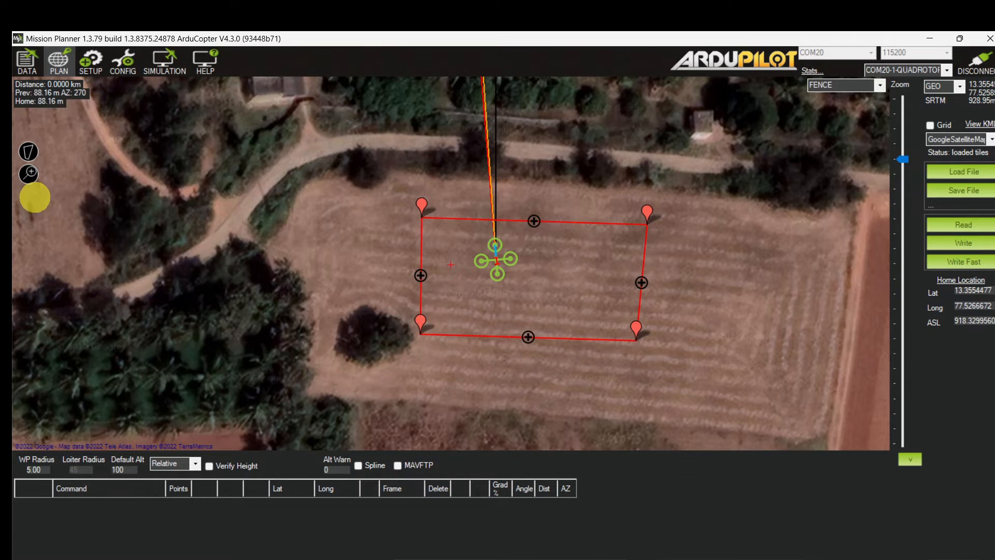
- Turn the drawn polygon into a Fence Inclusion and write the fence to the drone
{"action": "left_click", "coordinate": [28, 148]}
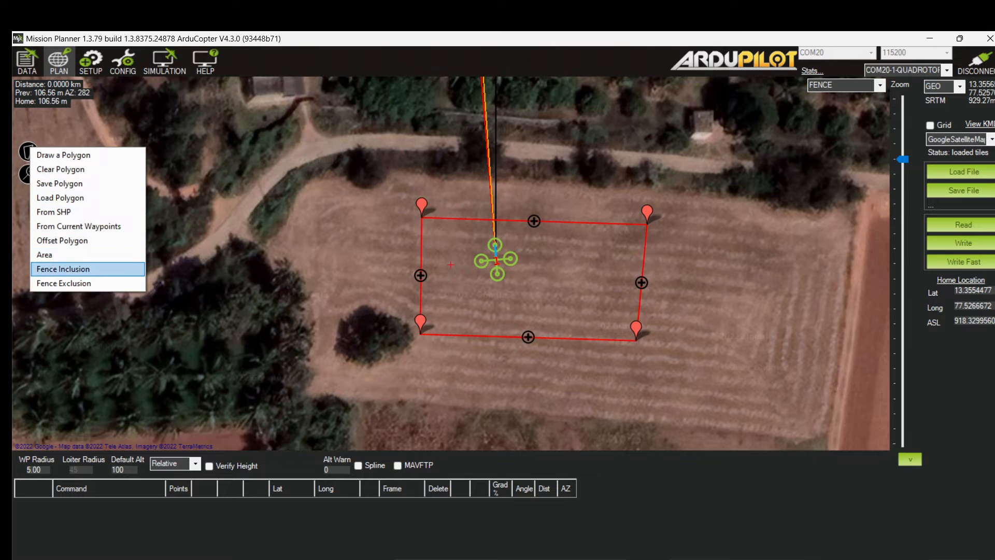
{"action": "left_click", "coordinate": [67, 268]}
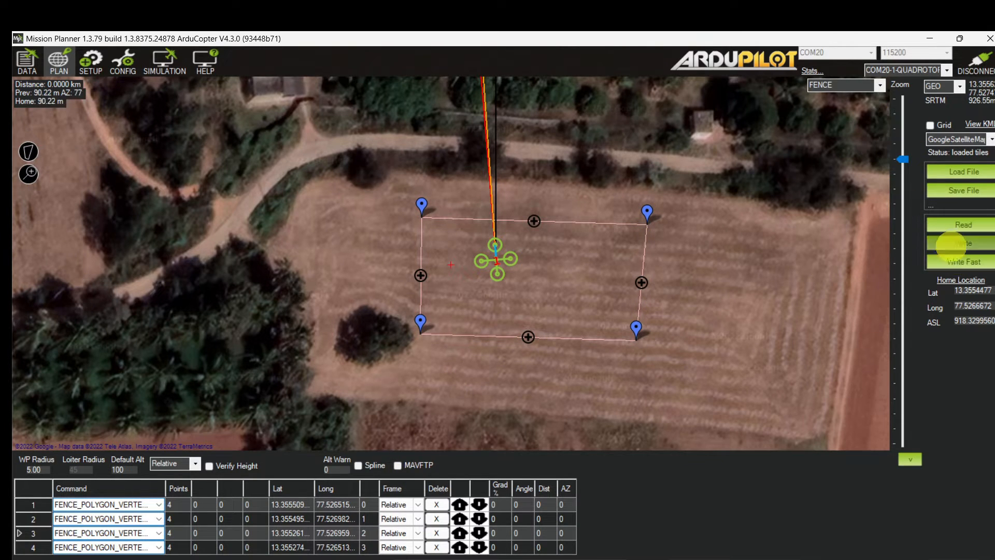
{"action": "left_click", "coordinate": [950, 243]}
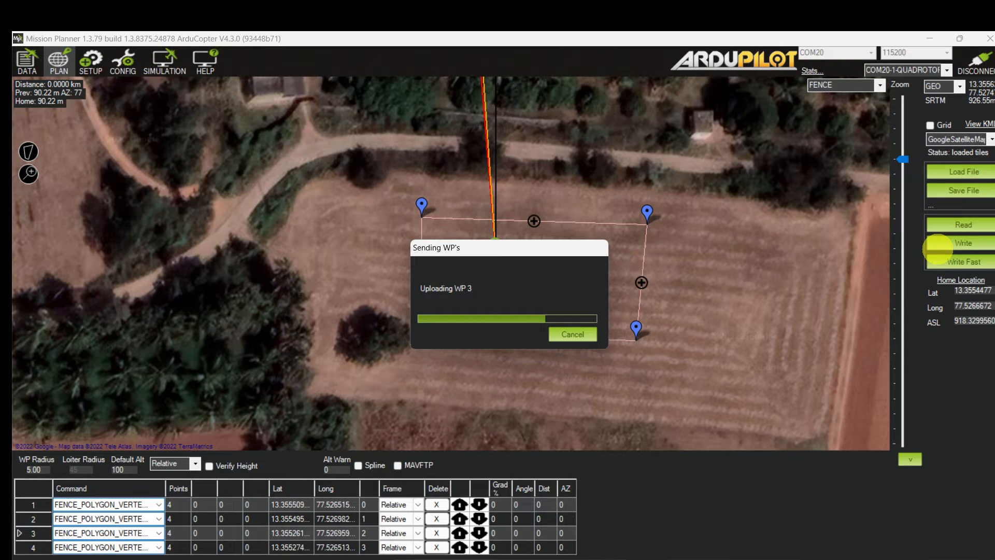
- Switch from FENCE to MISSION planning and place waypoint 1 at the drone's position
{"action": "left_click", "coordinate": [880, 86]}
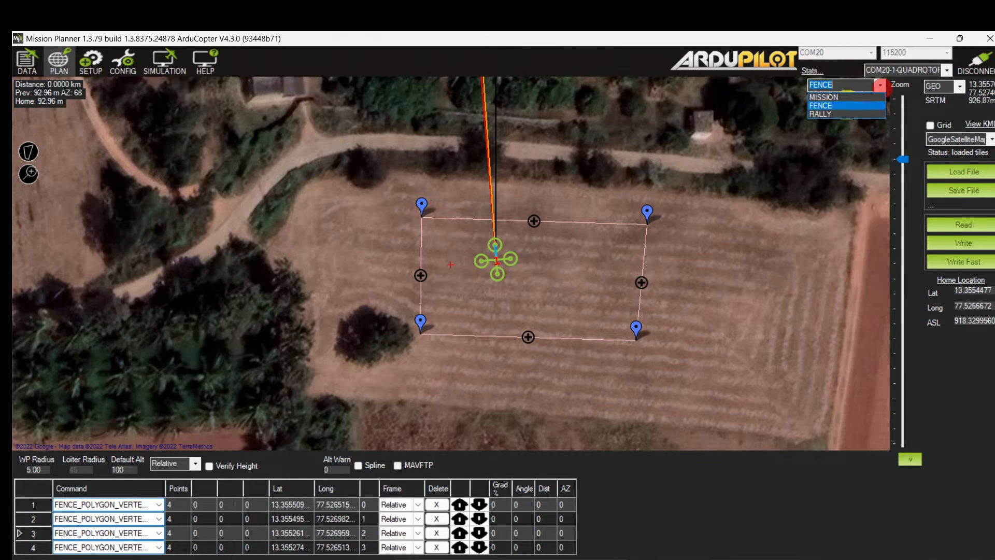
{"action": "left_click", "coordinate": [829, 97]}
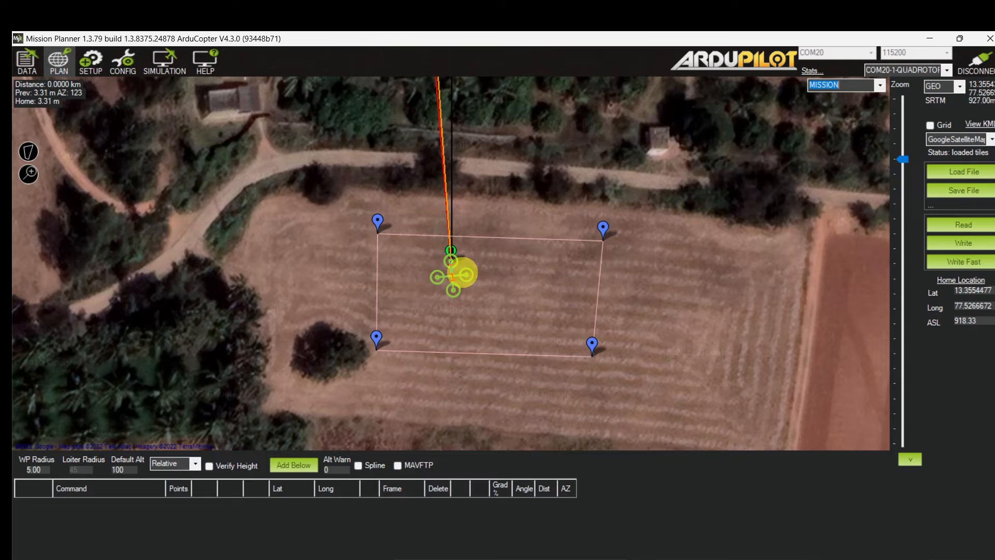
{"action": "left_click", "coordinate": [478, 272]}
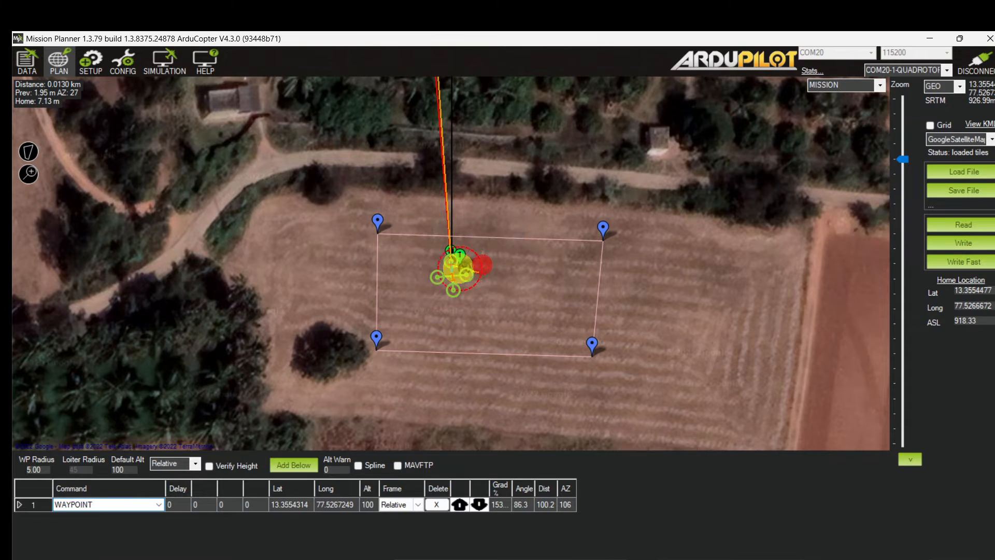
{"action": "left_click_drag", "start_coordinate": [478, 270], "coordinate": [449, 275]}
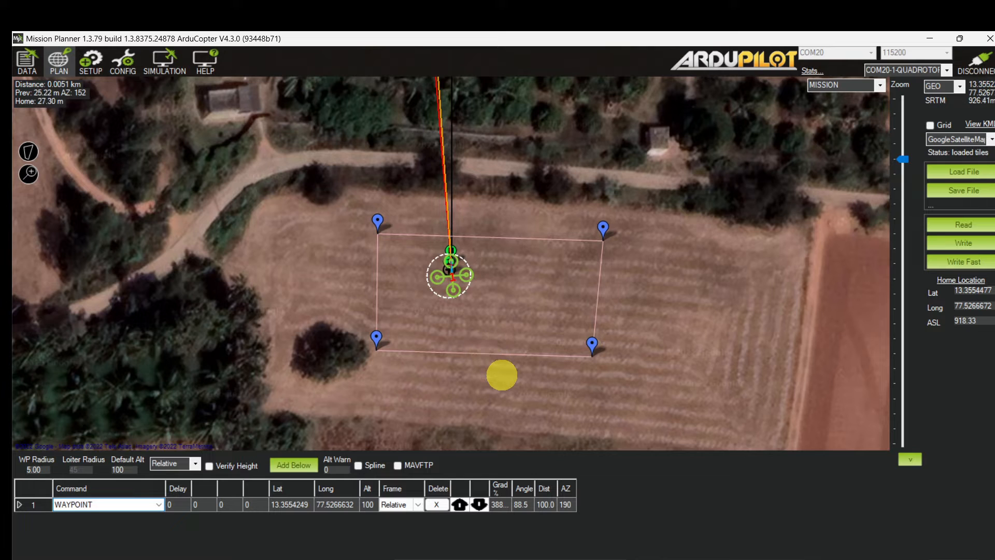
- Place waypoints 2, 3 and 4 just outside the fence's south, east and north sides, and waypoint 5 inside it, northeast of the drone
{"action": "left_click", "coordinate": [501, 375]}
{"action": "left_click", "coordinate": [614, 301]}
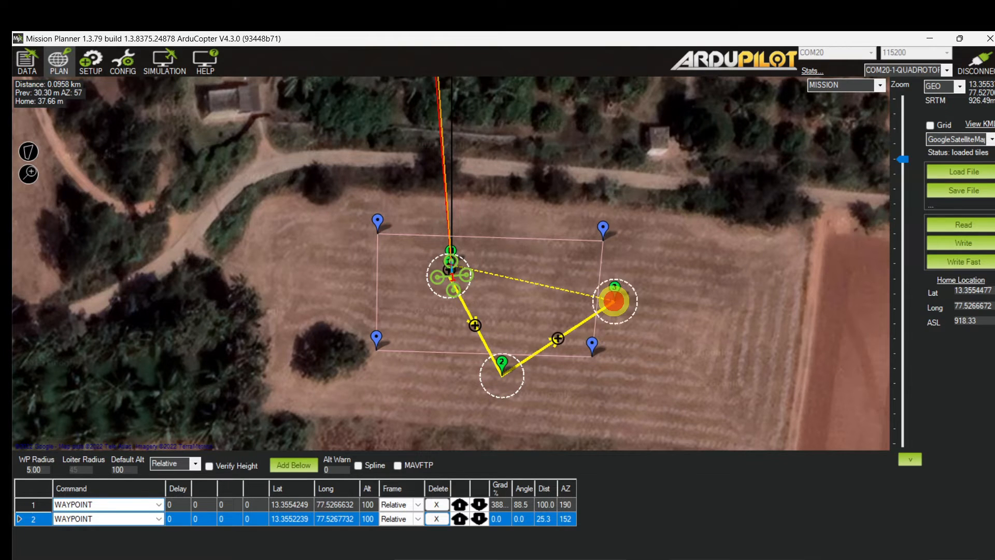
{"action": "left_click", "coordinate": [535, 222]}
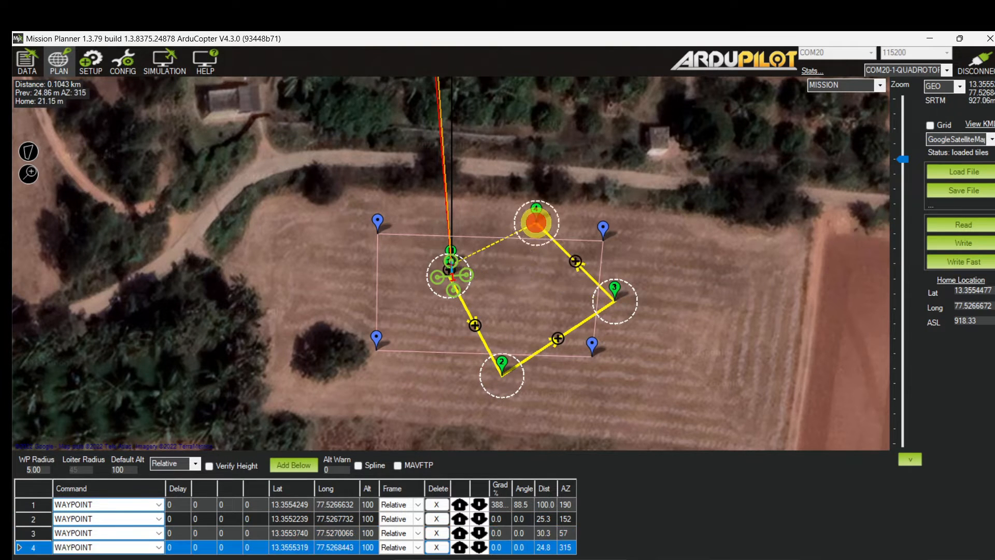
{"action": "left_click_drag", "start_coordinate": [542, 218], "coordinate": [557, 224]}
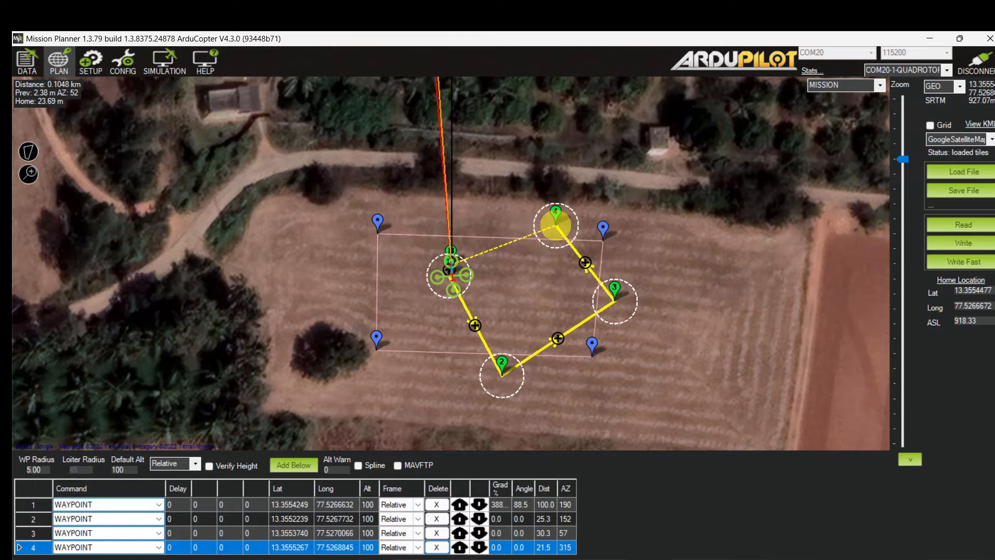
{"action": "left_click", "coordinate": [486, 230]}
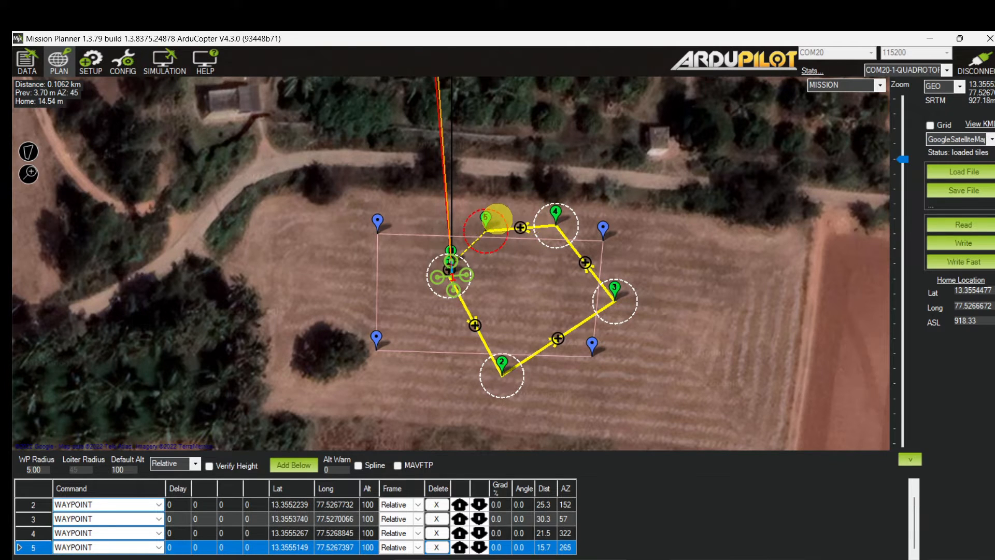
{"action": "left_click_drag", "start_coordinate": [491, 230], "coordinate": [468, 249]}
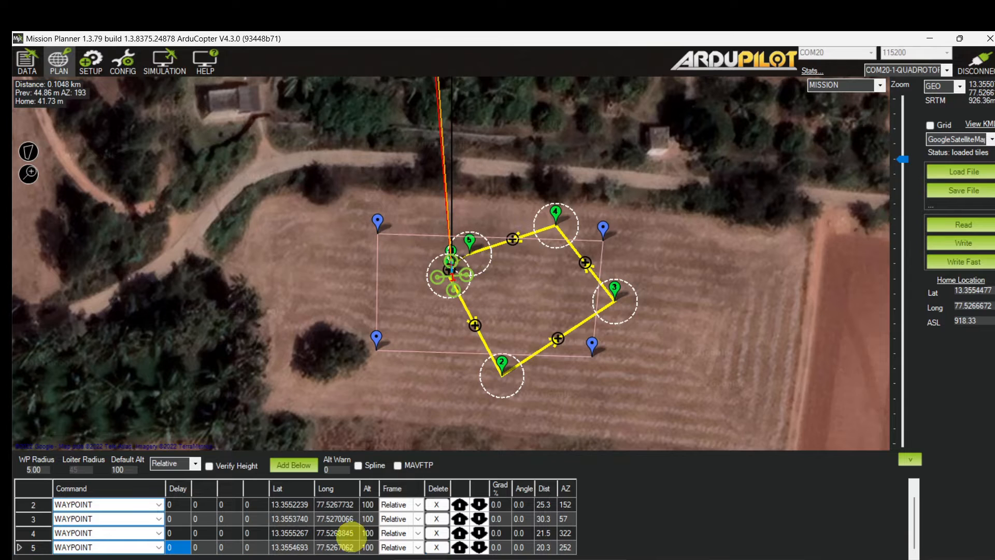
- Set point 1 to TAKEOFF at altitude 10, the others to altitude 15 with point 5 as RETURN_TO_LAUNCH, and write the mission
{"action": "scroll", "coordinate": [137, 521], "scroll_direction": "up", "scroll_amount": 1}
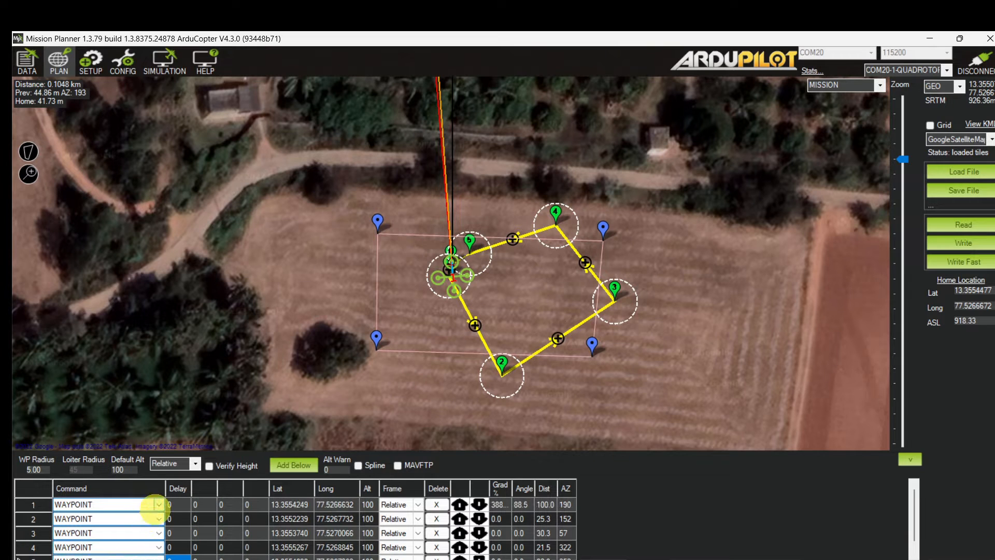
{"action": "left_click", "coordinate": [159, 504]}
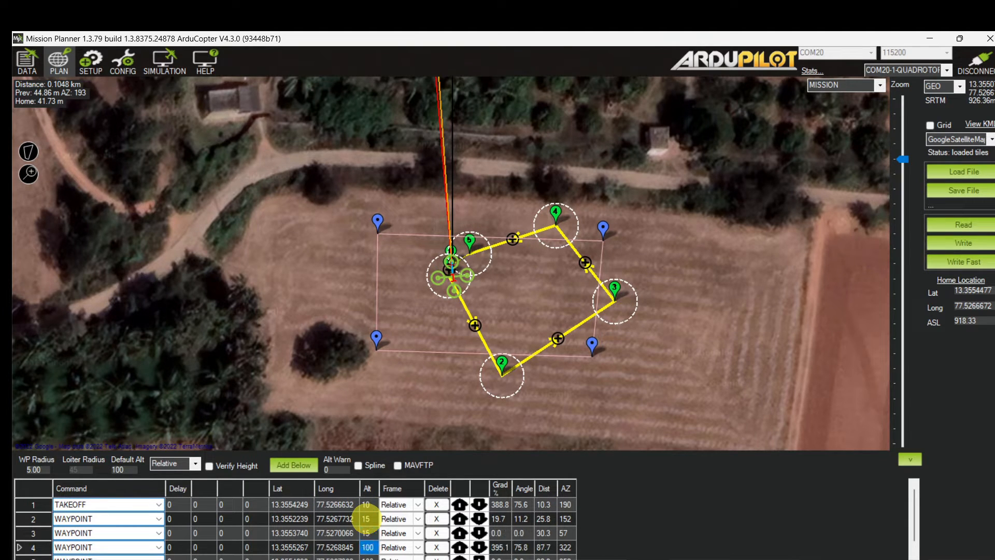
{"action": "key", "text": "Return"}
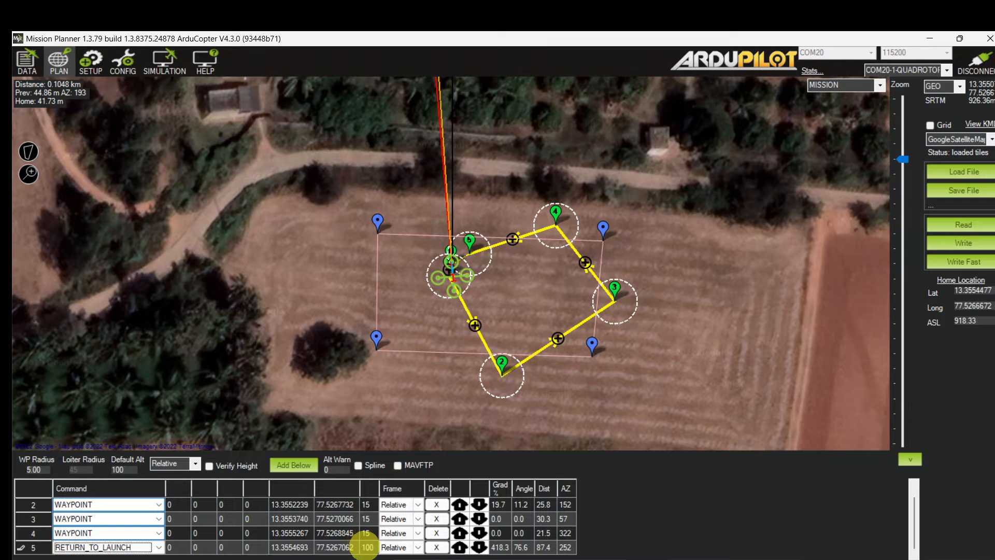
{"action": "left_click", "coordinate": [367, 548]}
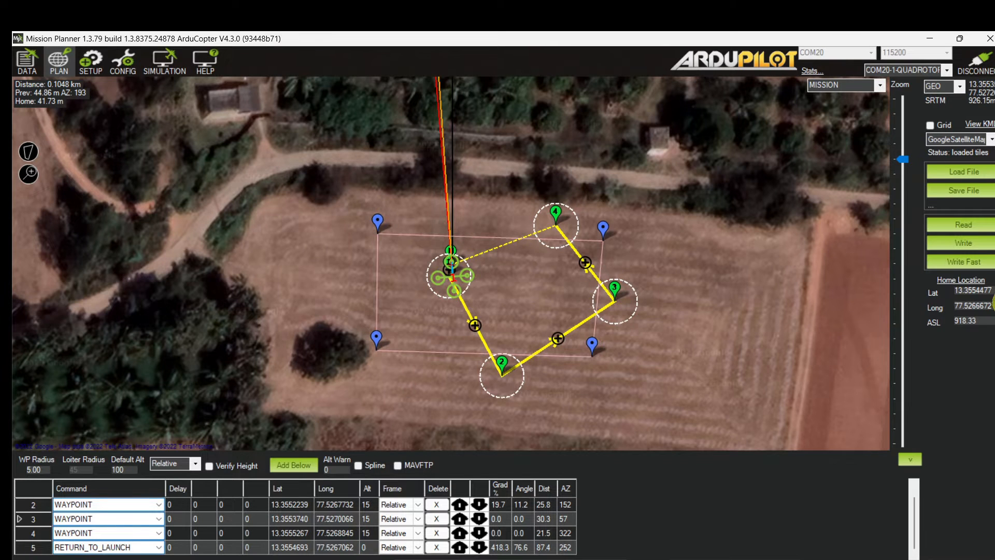
{"action": "left_click", "coordinate": [963, 243]}
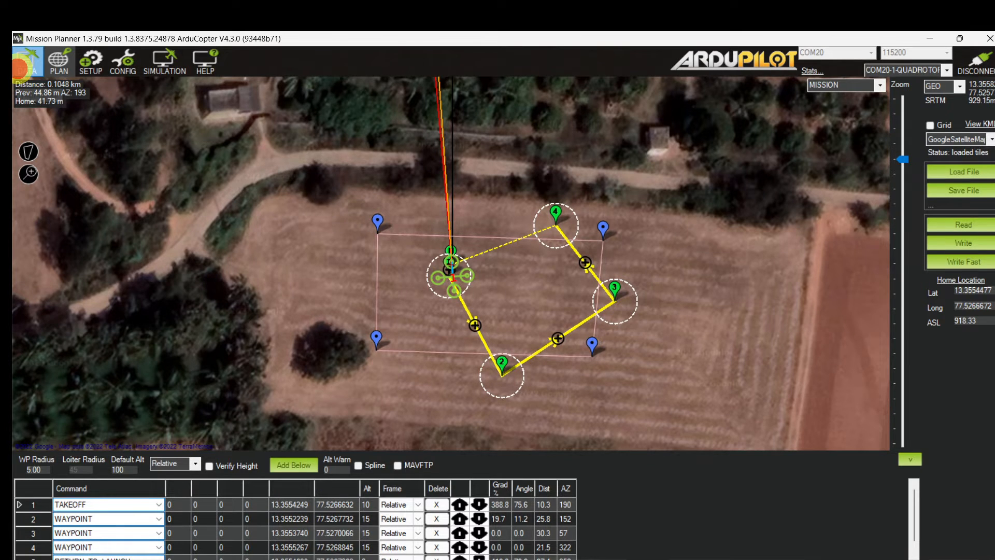
- Open the live flight data view with the fence and mission framed on the map, and choose the mission start action
{"action": "left_click", "coordinate": [20, 66]}
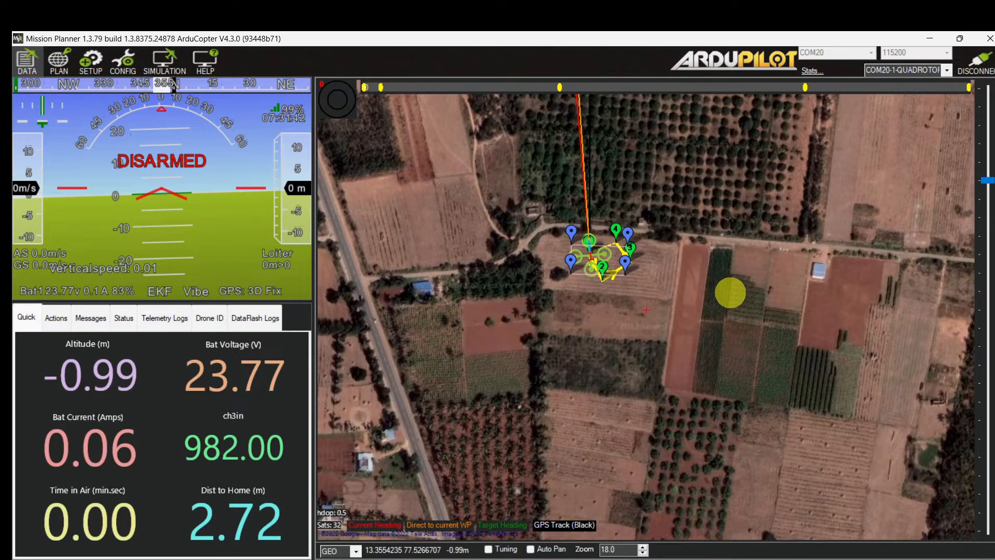
{"action": "scroll", "coordinate": [730, 293], "scroll_direction": "up", "scroll_amount": 1}
{"action": "scroll", "coordinate": [728, 292], "scroll_direction": "up", "scroll_amount": 1}
{"action": "left_click_drag", "start_coordinate": [674, 278], "coordinate": [922, 348]}
{"action": "left_click_drag", "start_coordinate": [613, 372], "coordinate": [644, 361]}
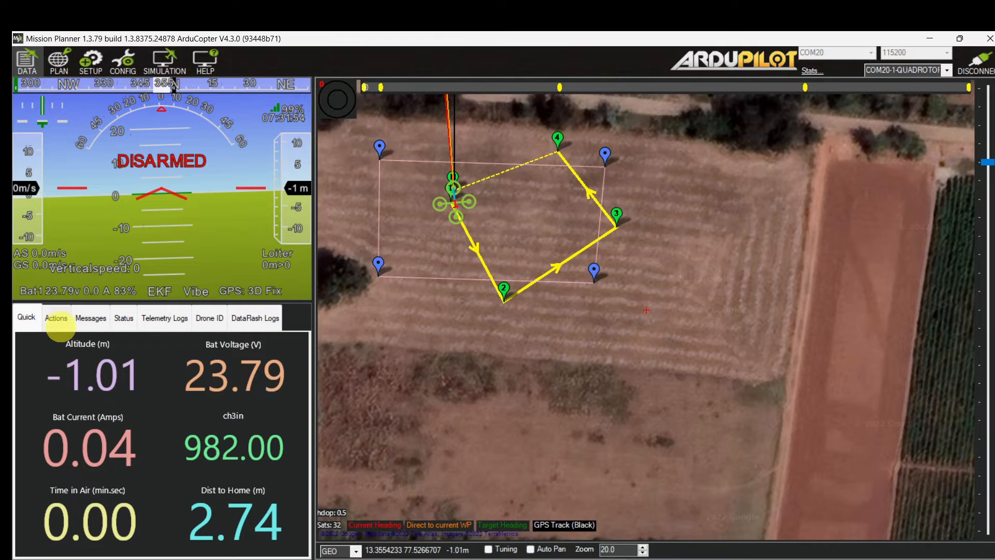
{"action": "left_click", "coordinate": [56, 317]}
{"action": "left_click", "coordinate": [66, 343]}
{"action": "left_click", "coordinate": [50, 397]}
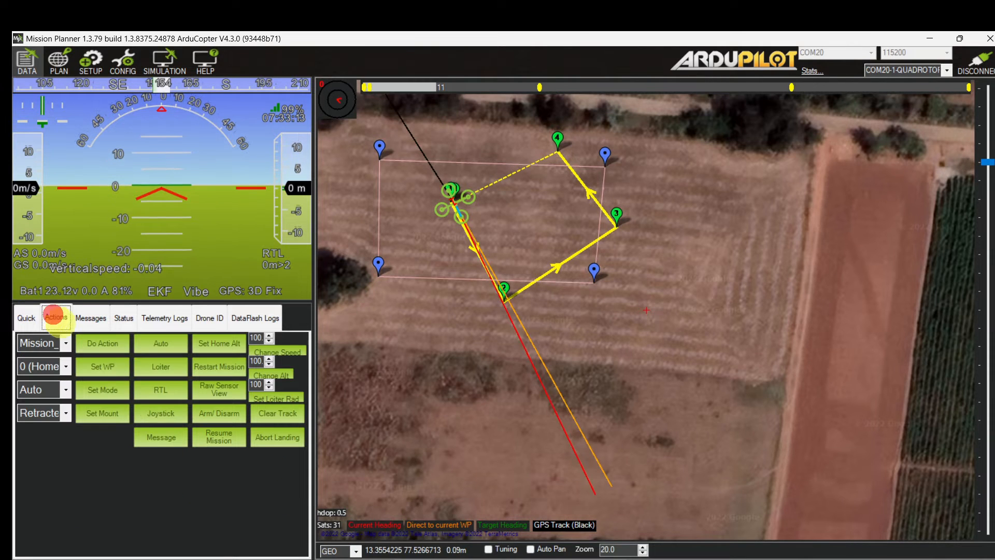
- Set the flight mode to Loiter and arm the drone
{"action": "left_click", "coordinate": [177, 369]}
{"action": "left_click", "coordinate": [23, 317]}
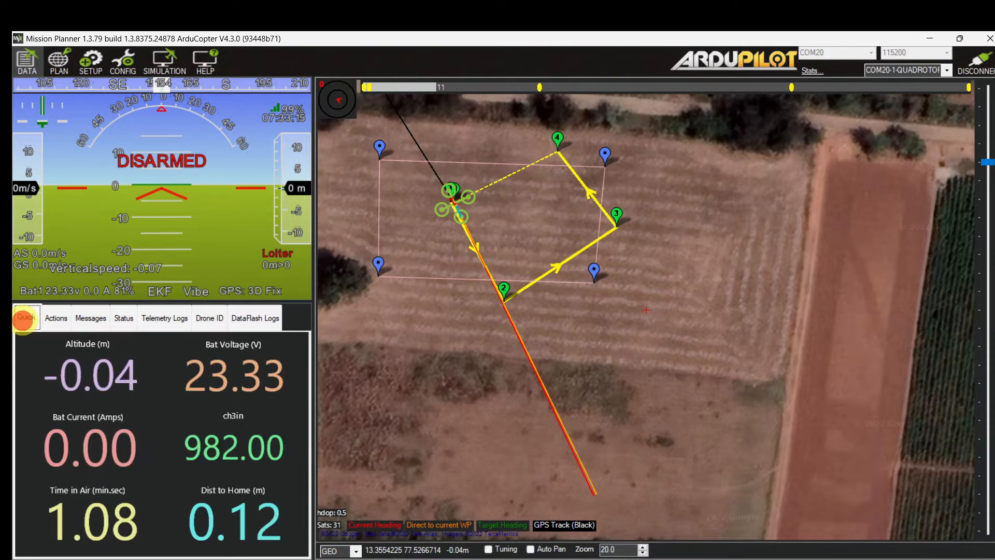
{"action": "left_click", "coordinate": [55, 317]}
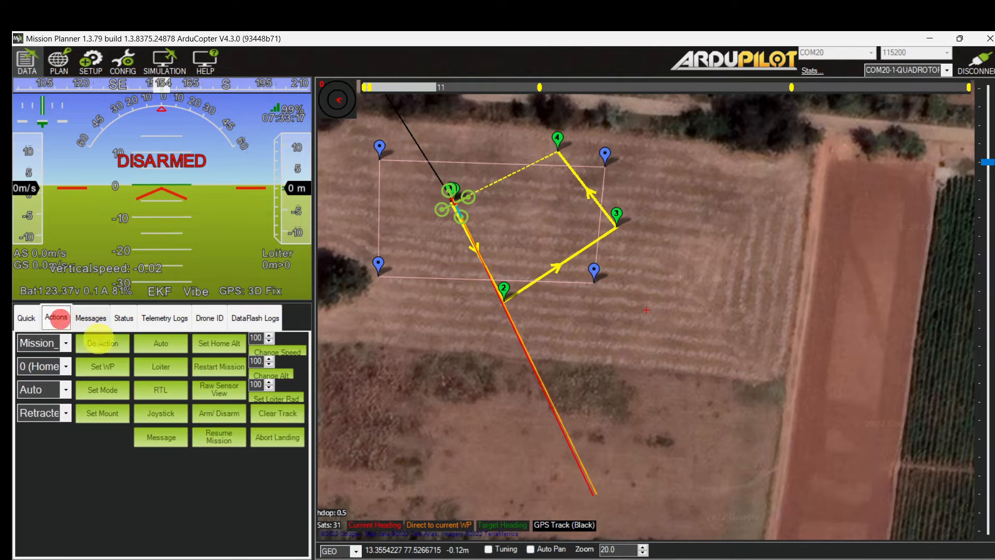
{"action": "left_click", "coordinate": [215, 417]}
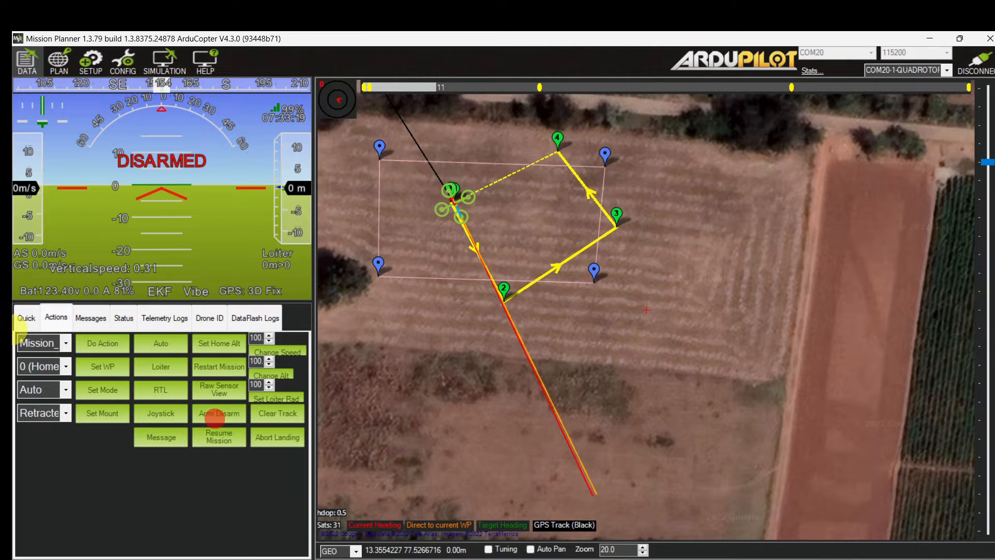
- Run and confirm the selected mission start action, and show the quick flight readouts
{"action": "left_click", "coordinate": [87, 343]}
{"action": "left_click", "coordinate": [484, 349]}
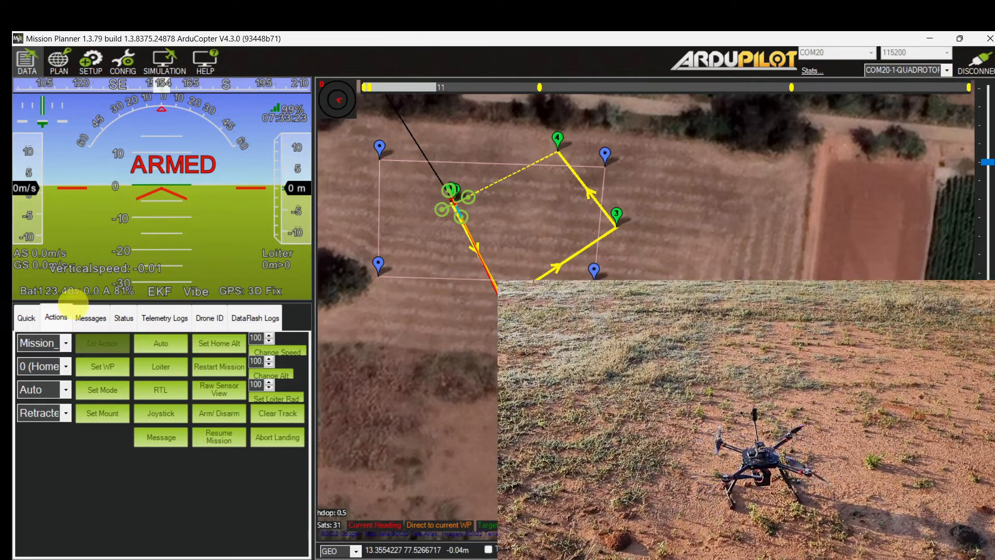
{"action": "left_click", "coordinate": [27, 317]}
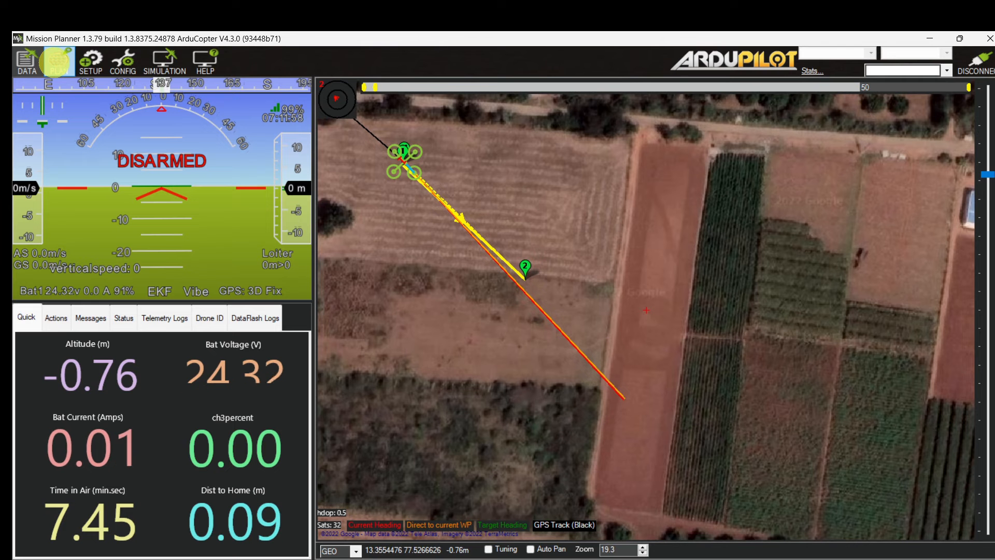
- In FENCE planning, draw a four-corner polygon around the whole field and turn it into a Fence Inclusion
{"action": "left_click", "coordinate": [54, 61]}
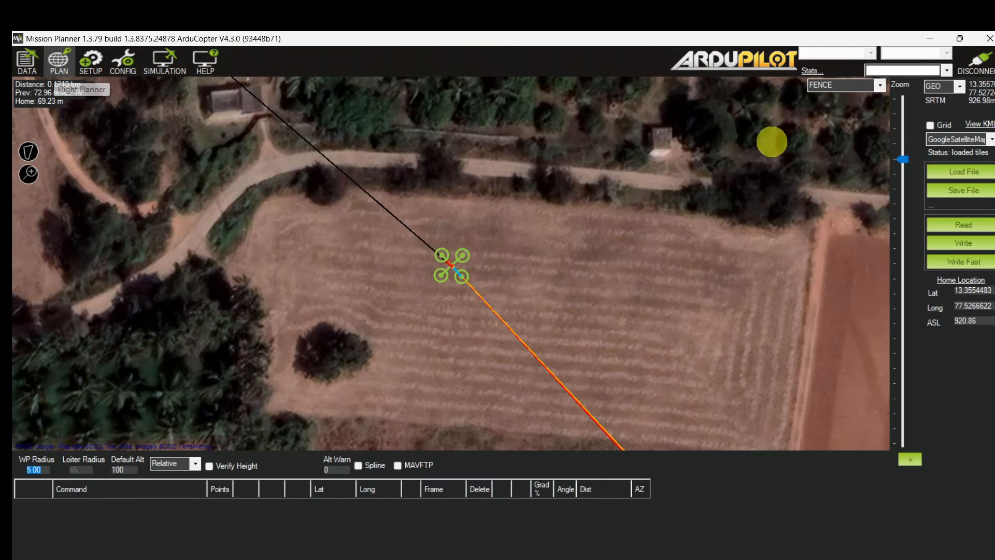
{"action": "left_click", "coordinate": [880, 87]}
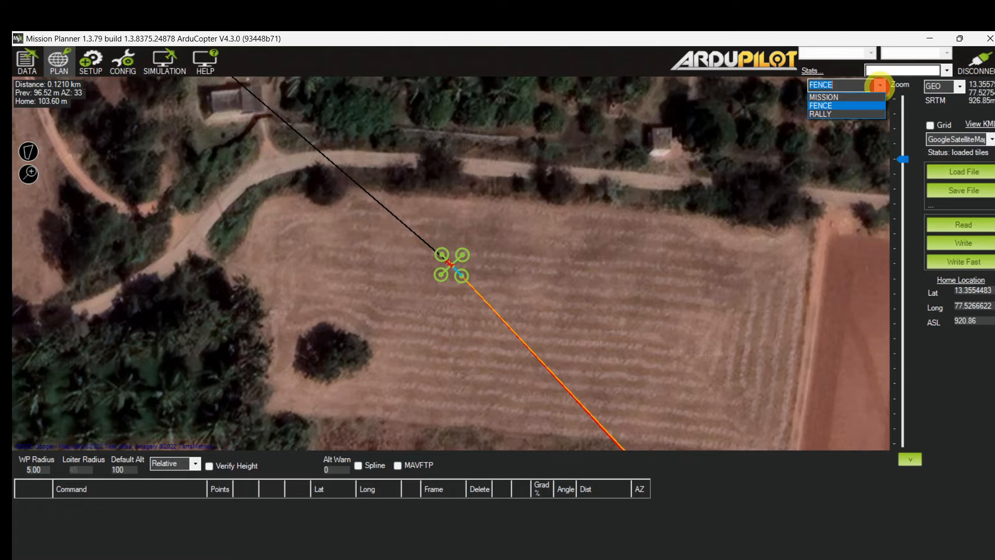
{"action": "left_click", "coordinate": [880, 87]}
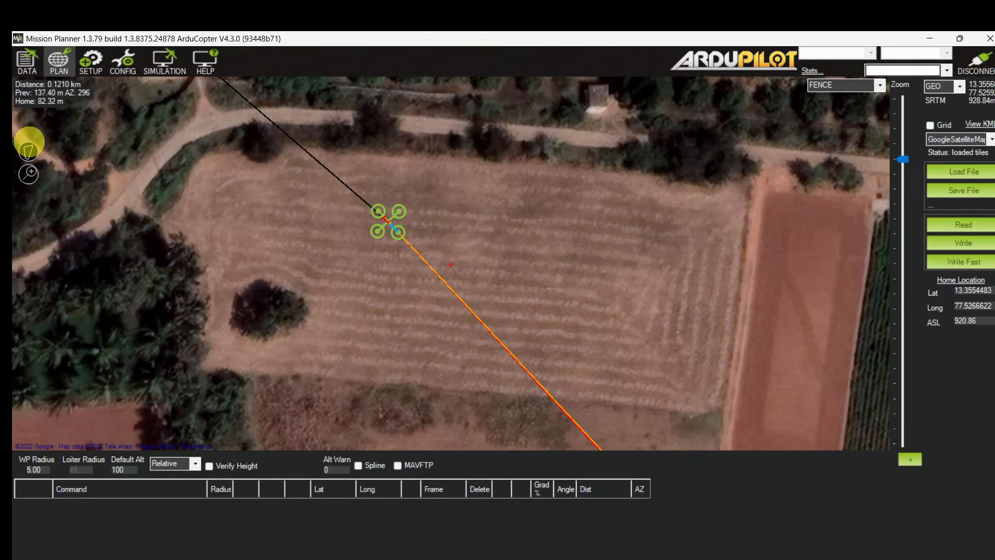
{"action": "left_click", "coordinate": [28, 150]}
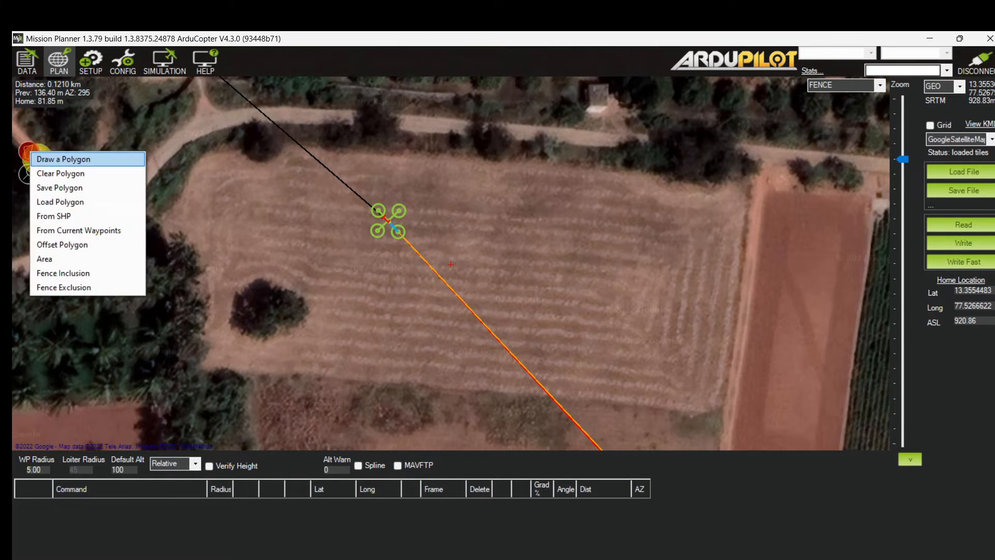
{"action": "left_click", "coordinate": [49, 160]}
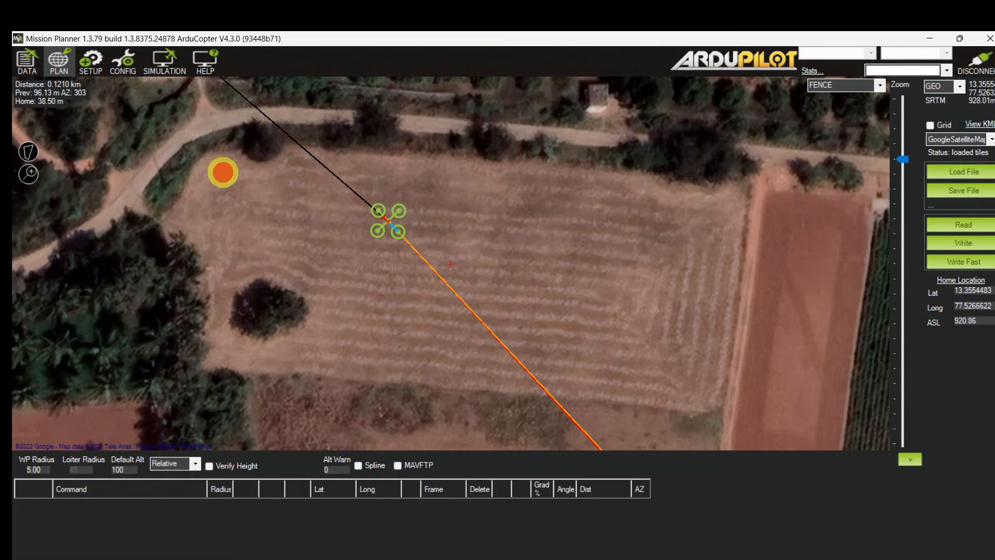
{"action": "left_click", "coordinate": [223, 173]}
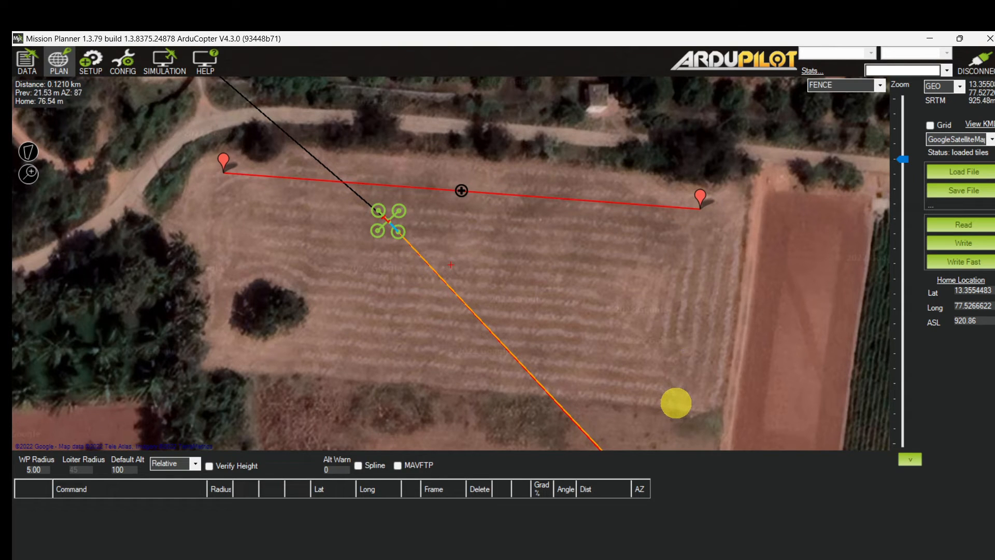
{"action": "left_click", "coordinate": [676, 402]}
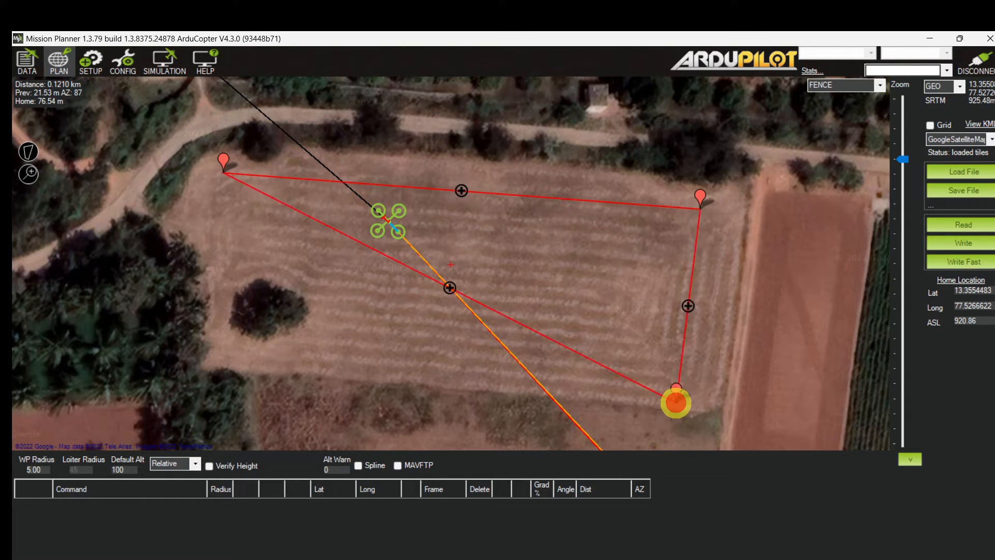
{"action": "left_click", "coordinate": [227, 357]}
{"action": "left_click_drag", "start_coordinate": [228, 355], "coordinate": [202, 358]}
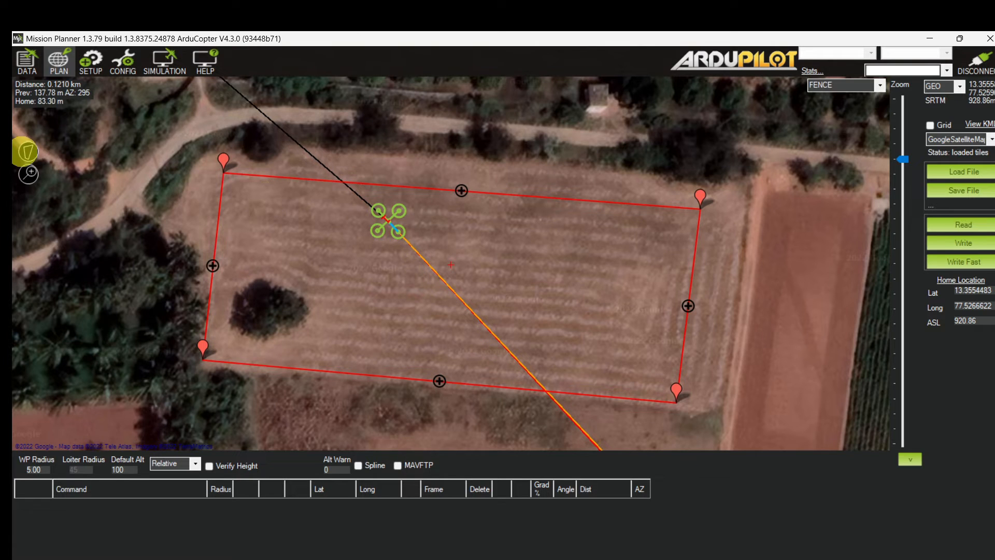
{"action": "left_click", "coordinate": [28, 151]}
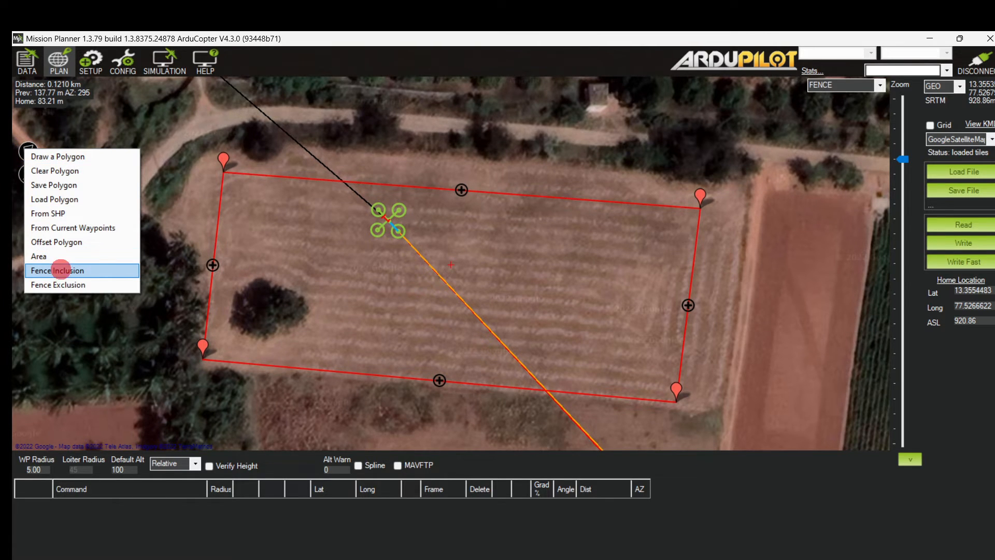
{"action": "left_click", "coordinate": [60, 270]}
- Draw a five-point polygon closely around the tree inside the inclusion fence and adjust its corners to enclose it
{"action": "left_click", "coordinate": [29, 150]}
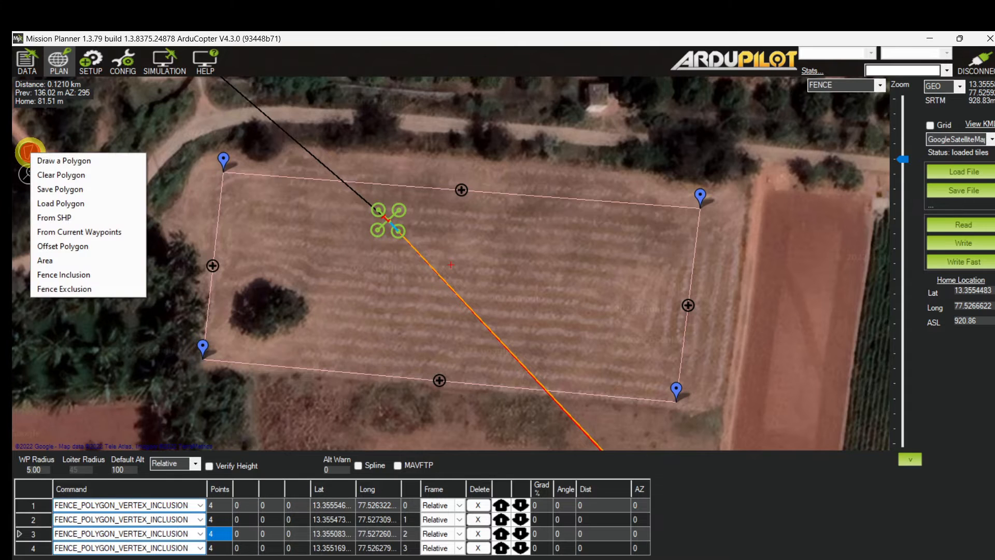
{"action": "left_click", "coordinate": [52, 163]}
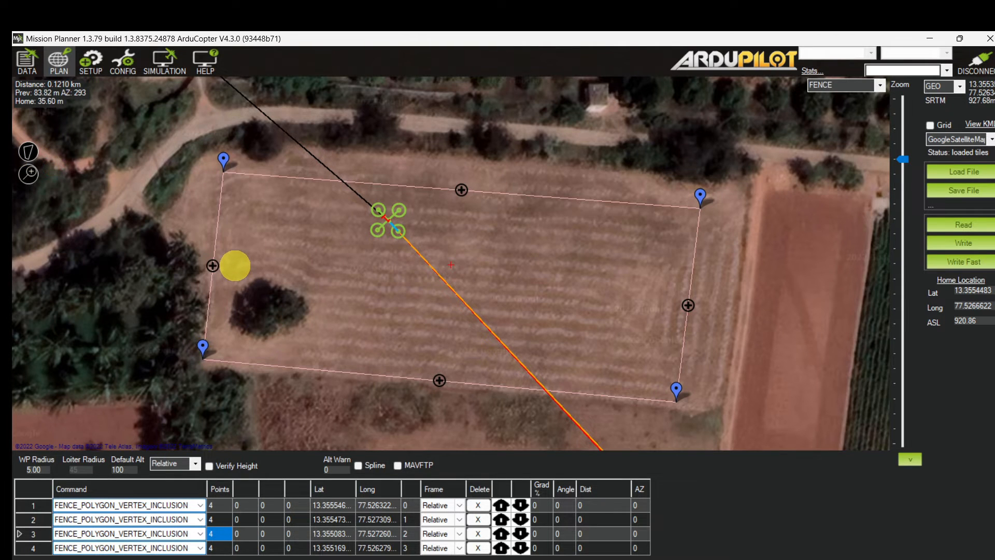
{"action": "left_click", "coordinate": [235, 266]}
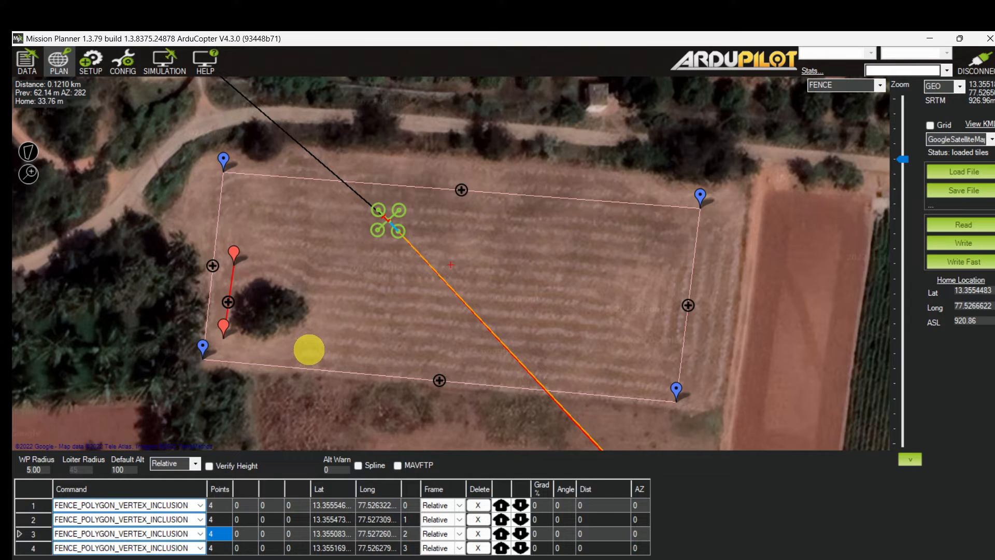
{"action": "left_click_drag", "start_coordinate": [338, 311], "coordinate": [340, 310]}
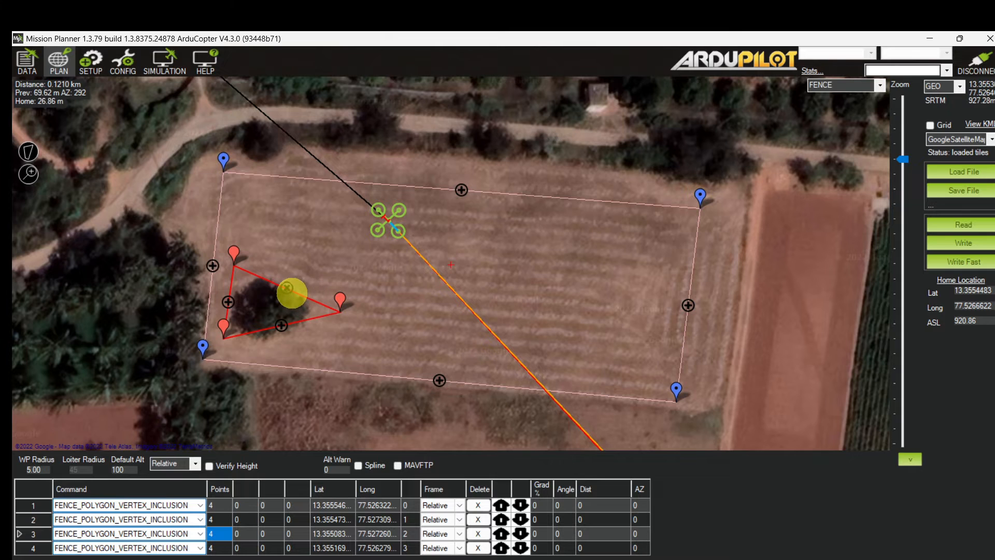
{"action": "left_click", "coordinate": [291, 286]}
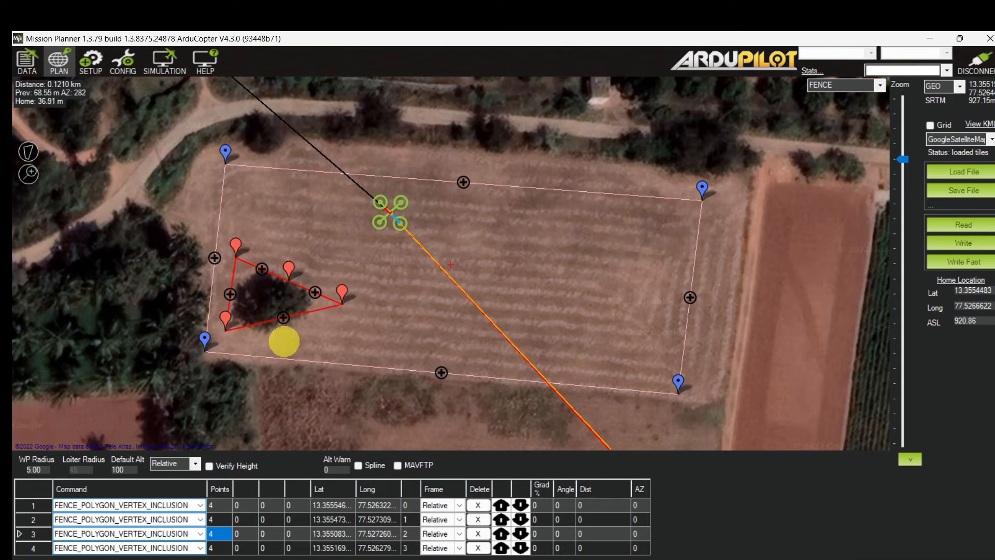
{"action": "left_click_drag", "start_coordinate": [282, 311], "coordinate": [288, 324]}
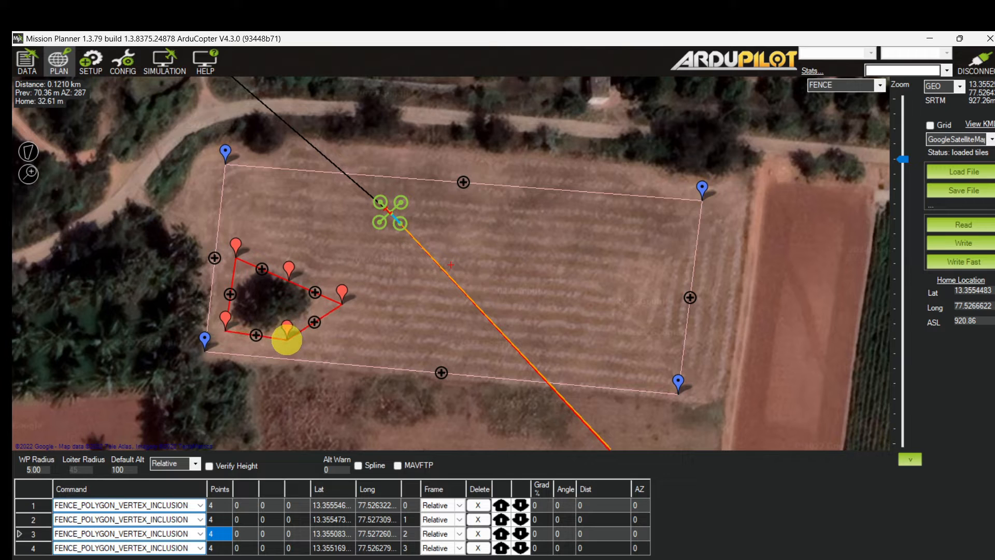
{"action": "left_click_drag", "start_coordinate": [289, 275], "coordinate": [289, 268]}
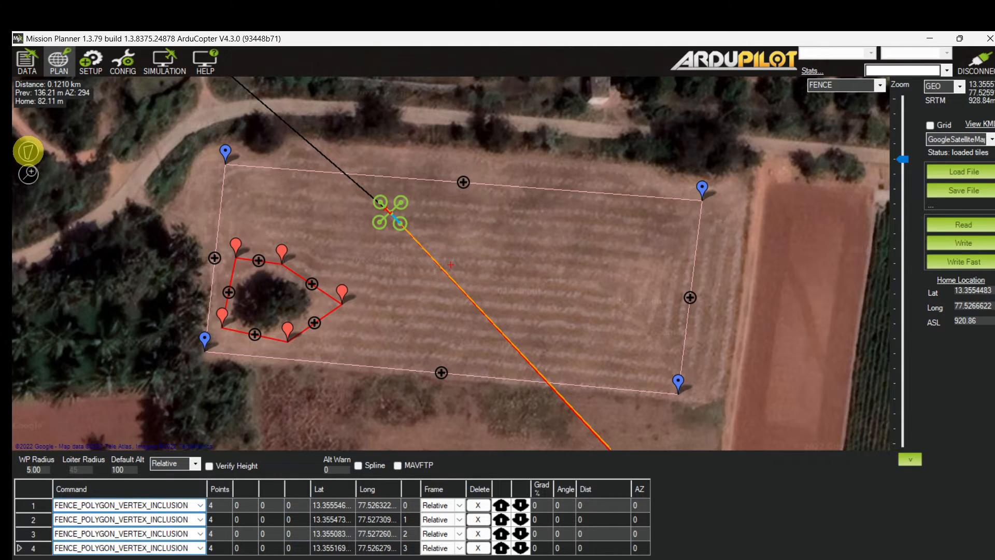
- Turn the polygon around the tree into a Fence Exclusion and write the fences to the drone
{"action": "left_click", "coordinate": [28, 151]}
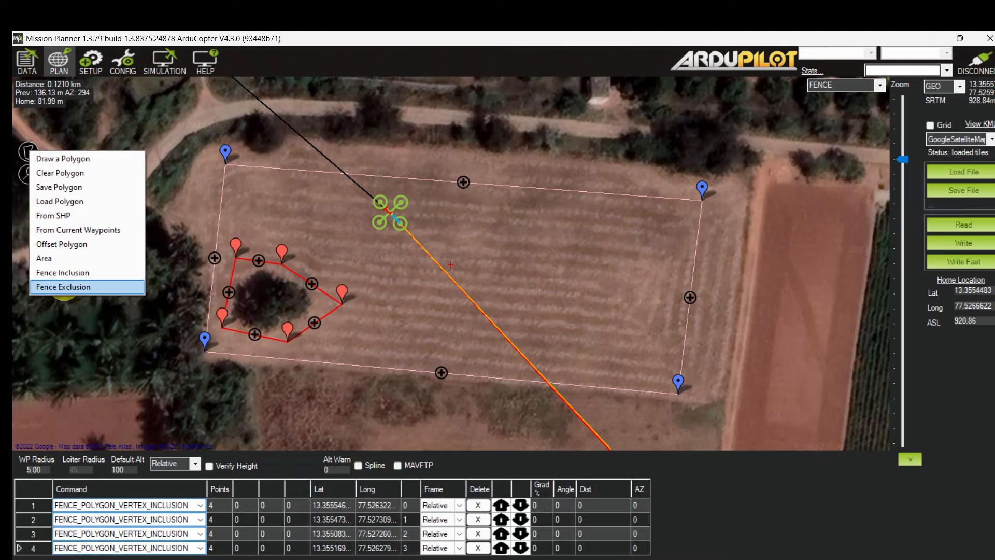
{"action": "left_click", "coordinate": [65, 288]}
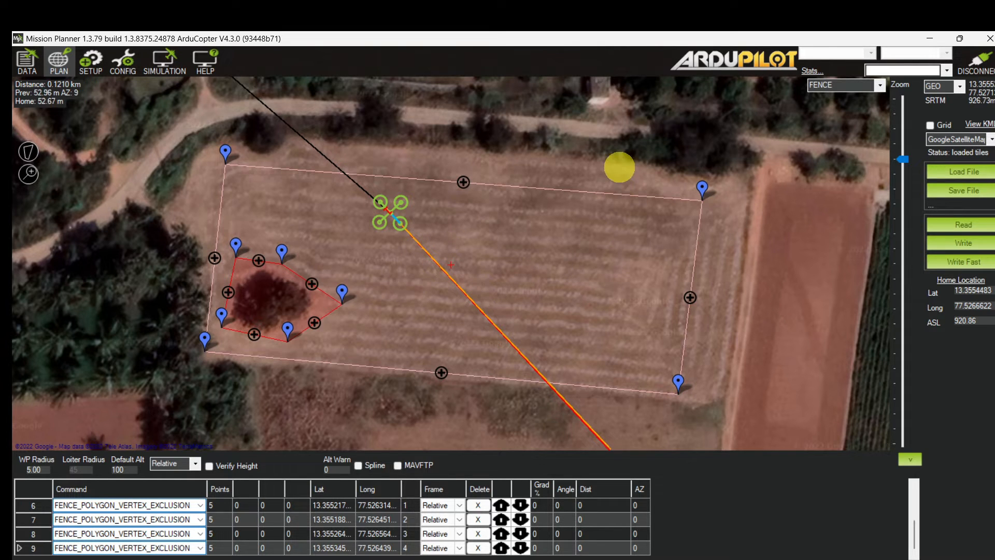
{"action": "left_click", "coordinate": [678, 380]}
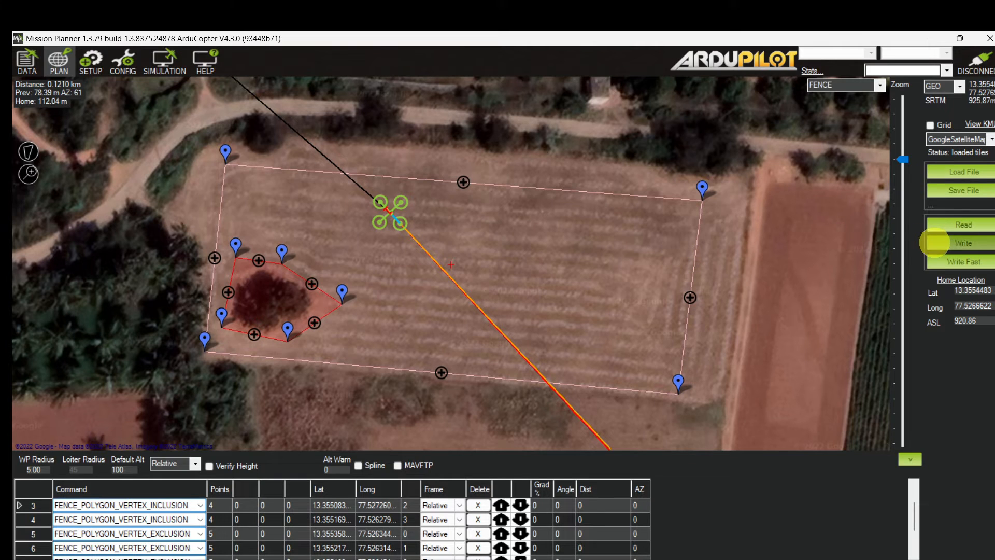
{"action": "left_click", "coordinate": [935, 243]}
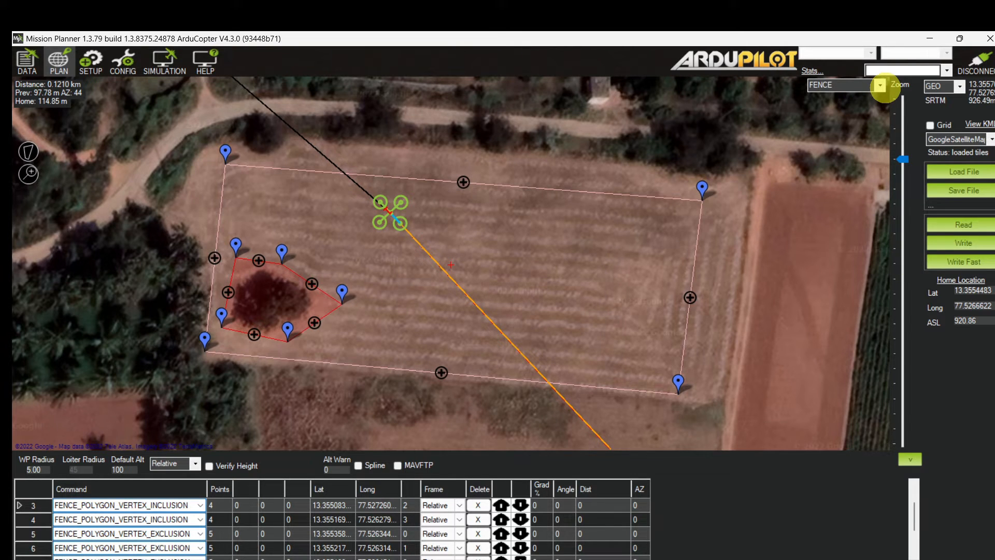
- Switch to MISSION planning and place waypoints 2 and 3 in the field's east, 4 near the south edge and 5 north of the tree
{"action": "left_click", "coordinate": [880, 85]}
{"action": "left_click", "coordinate": [834, 97]}
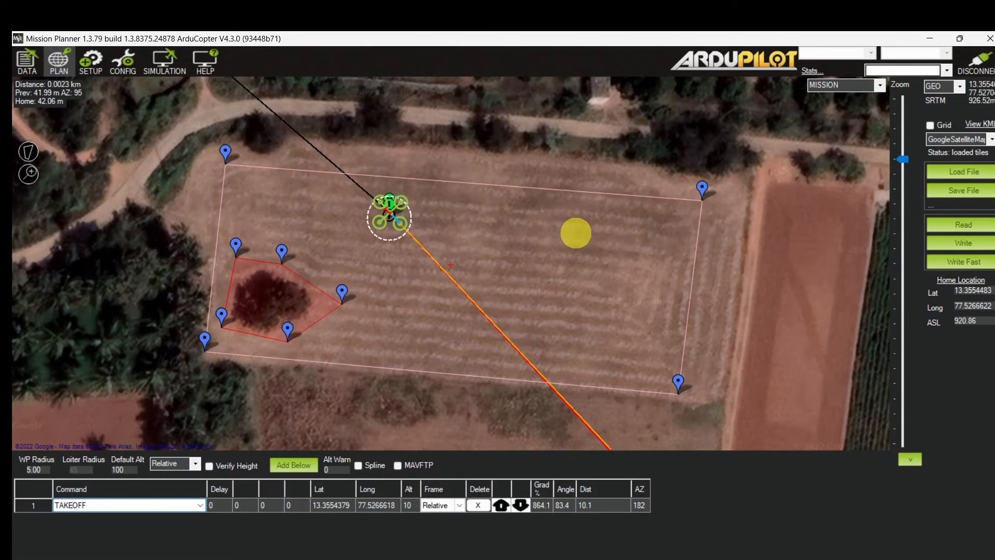
{"action": "left_click", "coordinate": [575, 232]}
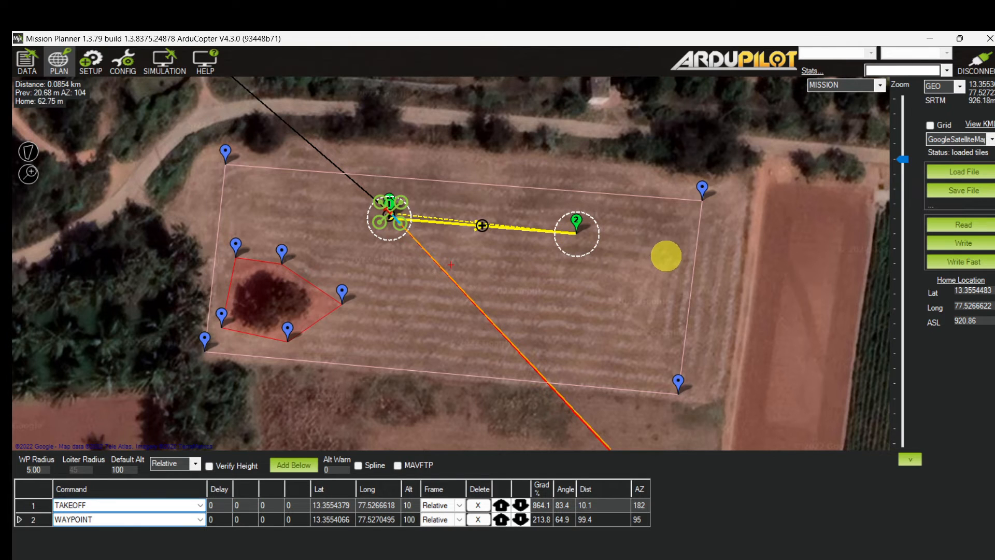
{"action": "left_click", "coordinate": [603, 368]}
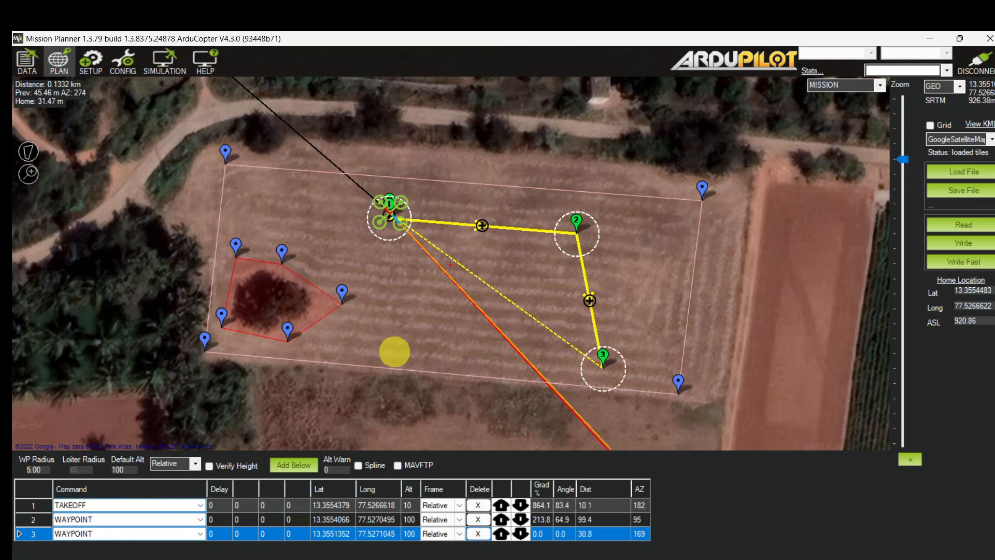
{"action": "left_click", "coordinate": [361, 355]}
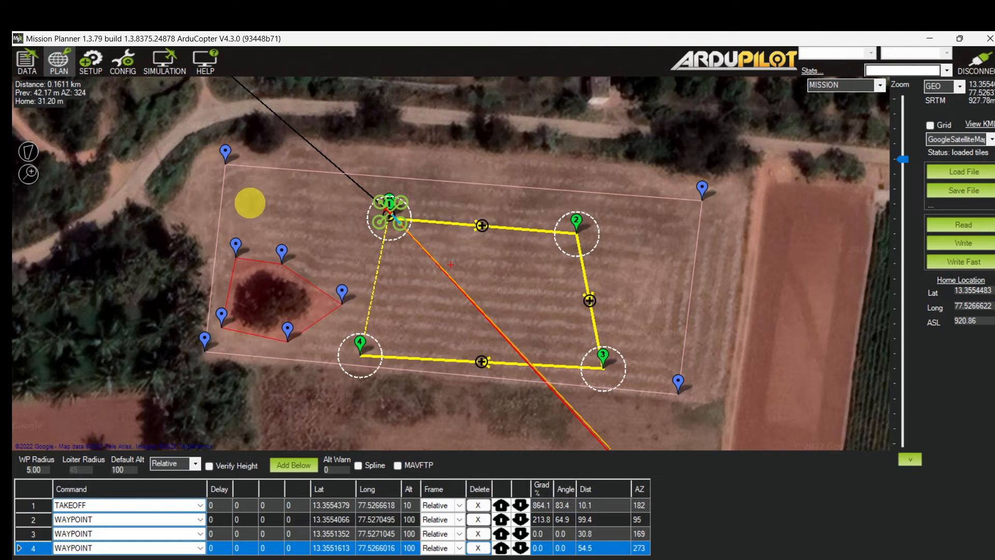
{"action": "left_click", "coordinate": [241, 207]}
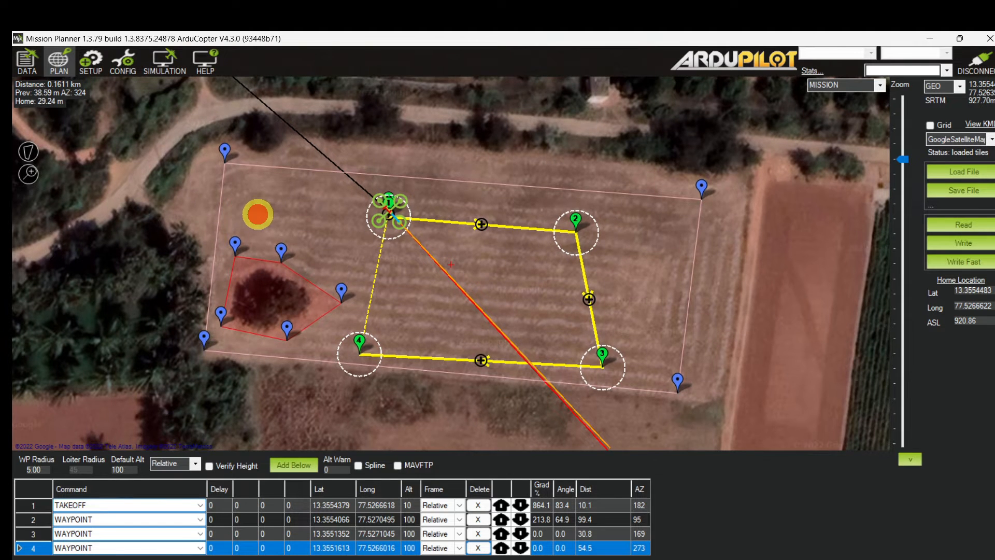
{"action": "scroll", "coordinate": [286, 238], "scroll_direction": "up", "scroll_amount": 1}
{"action": "left_click", "coordinate": [265, 217]}
{"action": "scroll", "coordinate": [265, 217], "scroll_direction": "down", "scroll_amount": 1}
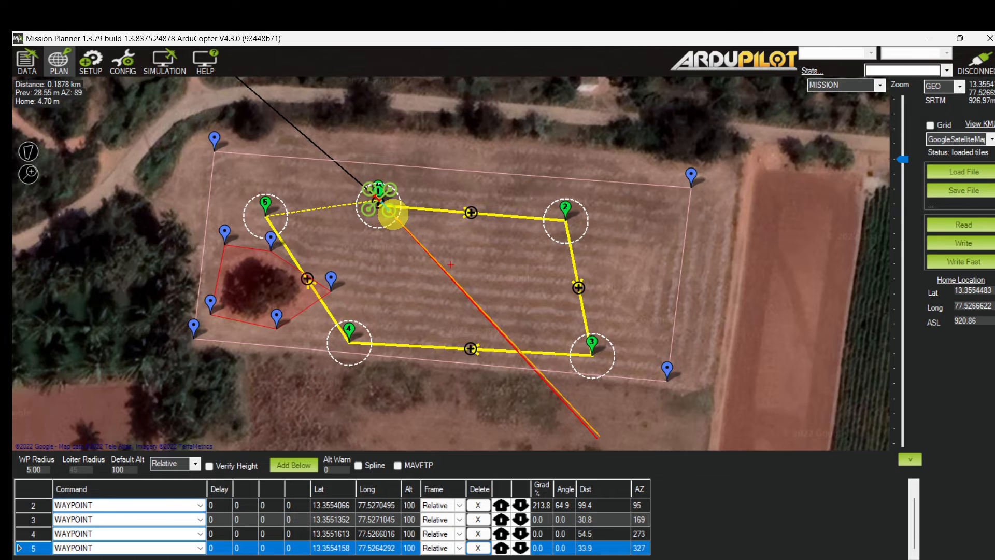
- Set the altitude of mission waypoints 2 to 5 to 15 m and write the mission to the drone
{"action": "scroll", "coordinate": [409, 505], "scroll_direction": "up", "scroll_amount": 1}
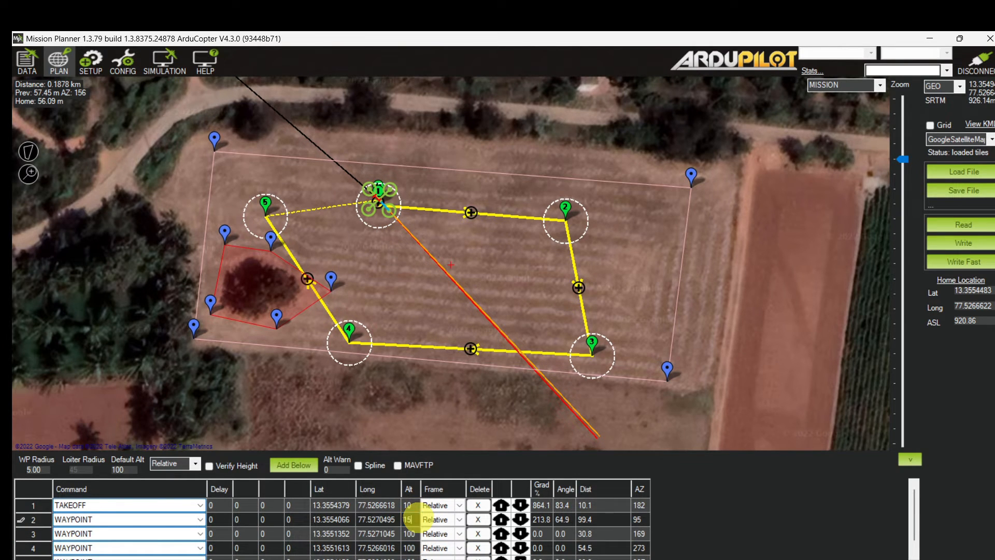
{"action": "type", "text": "15"}
{"action": "key", "text": "Return"}
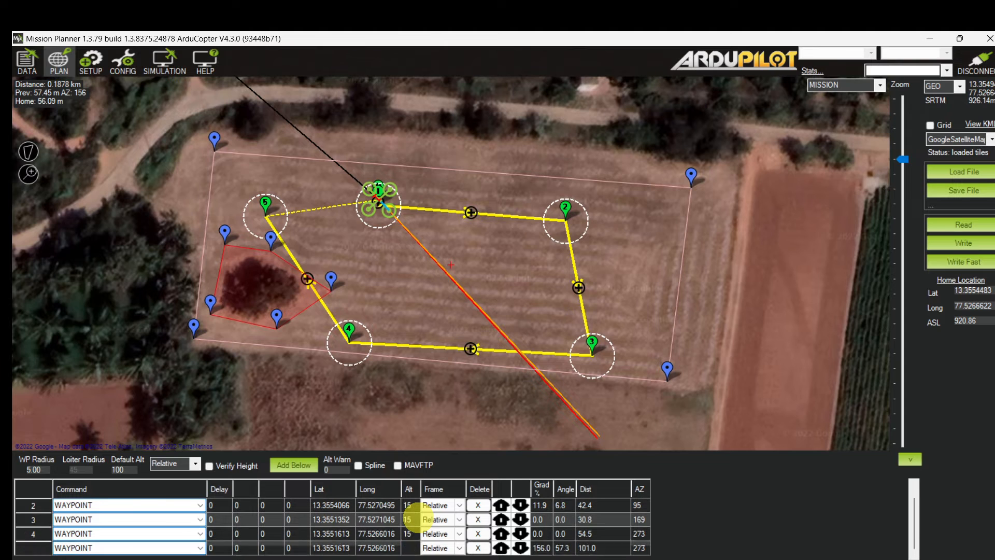
{"action": "type", "text": "15"}
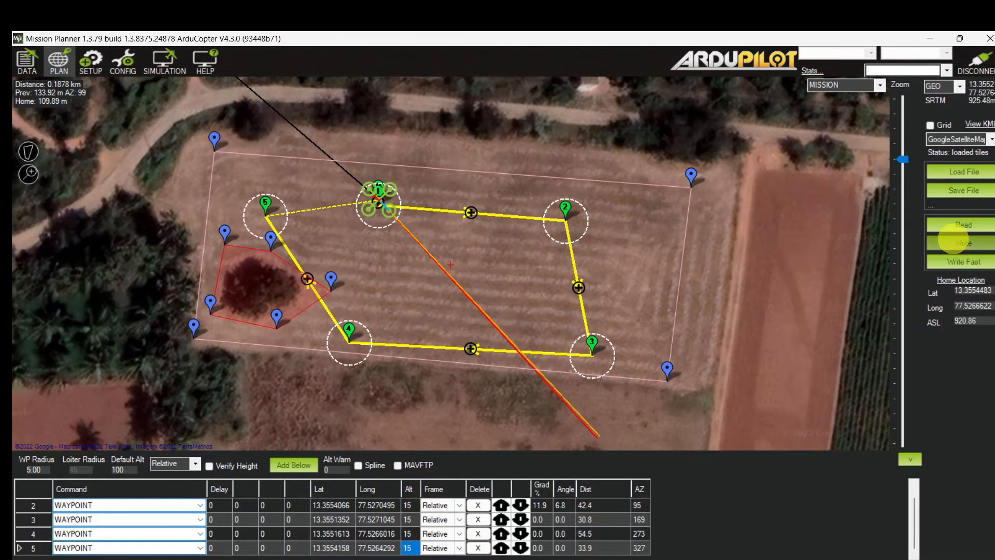
{"action": "left_click", "coordinate": [955, 241]}
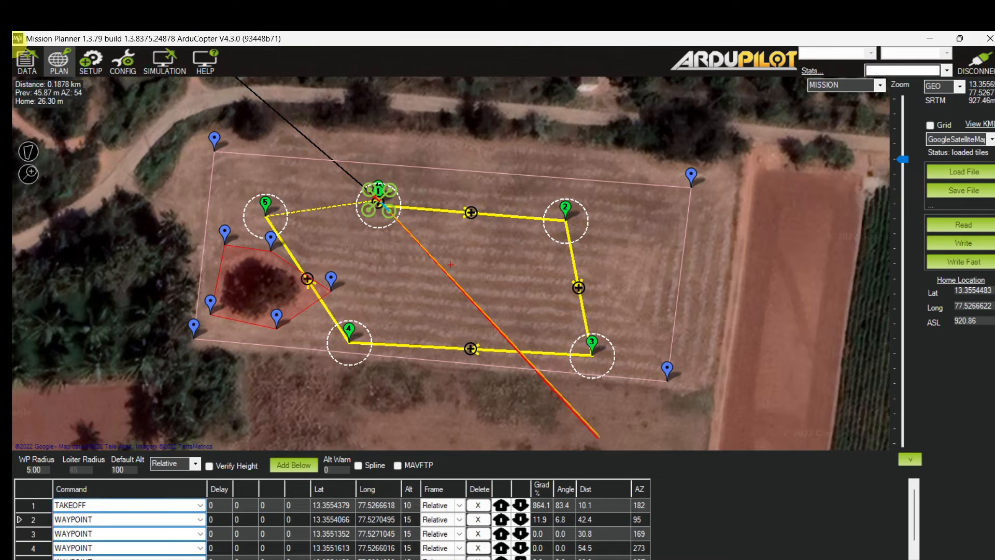
- In the flight data view, centre the map on the mission area, set the flight mode to Loiter and return to the quick readings
{"action": "left_click", "coordinate": [27, 58]}
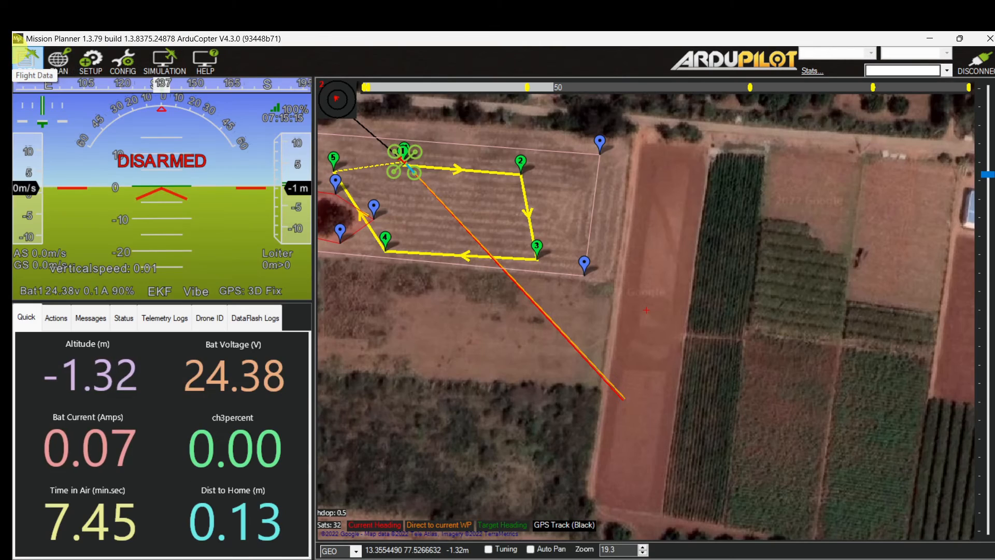
{"action": "left_click_drag", "start_coordinate": [508, 318], "coordinate": [606, 319]}
{"action": "left_click", "coordinate": [52, 317]}
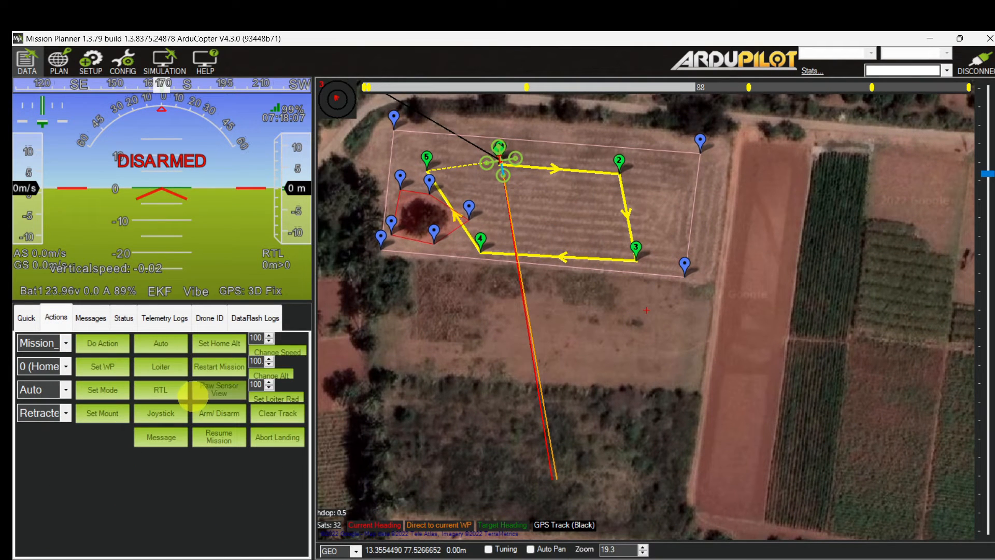
{"action": "left_click", "coordinate": [165, 368]}
{"action": "left_click", "coordinate": [25, 318]}
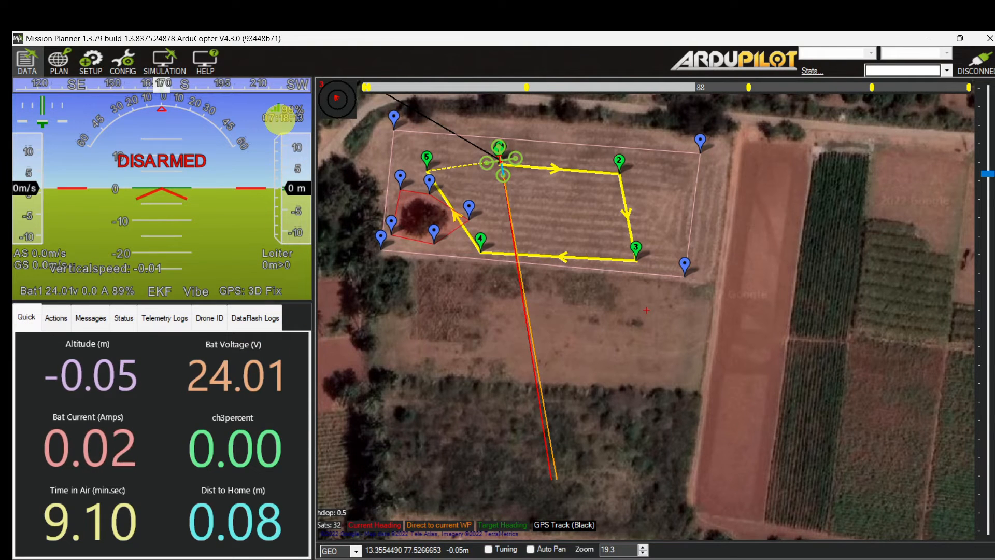
- Return to mission planning and enlarge the waypoint list to check the commands and altitudes of all five items
{"action": "left_click", "coordinate": [136, 67]}
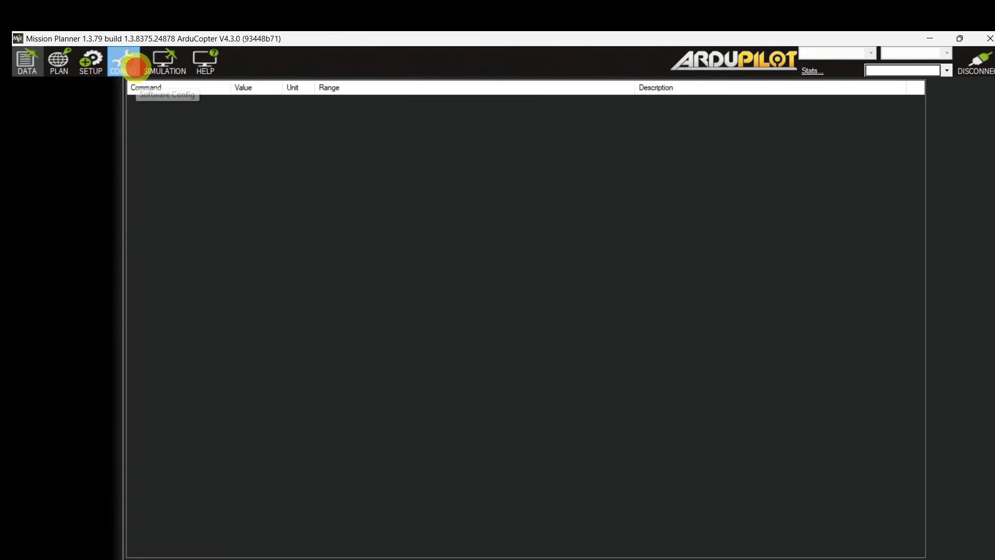
{"action": "left_click", "coordinate": [57, 61]}
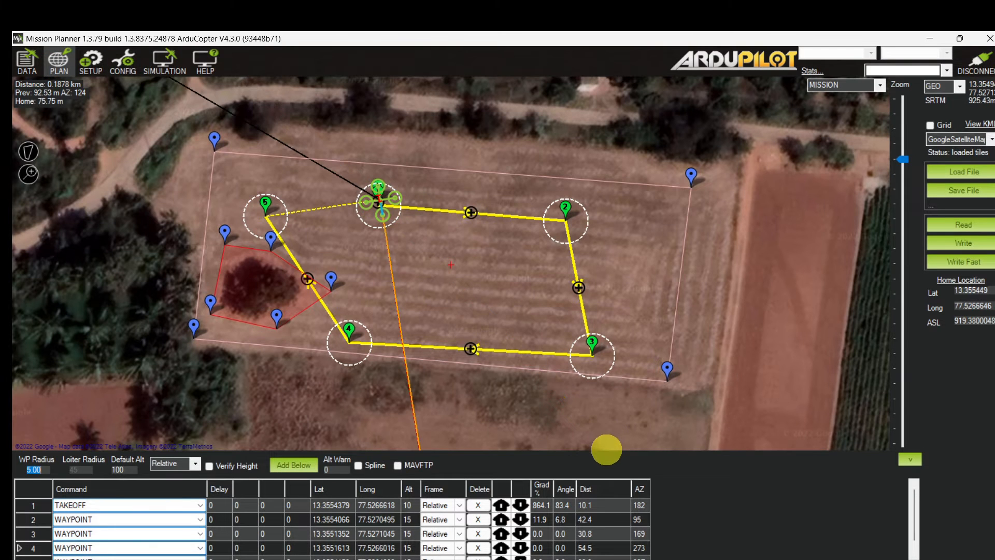
{"action": "left_click_drag", "start_coordinate": [605, 451], "coordinate": [584, 386]}
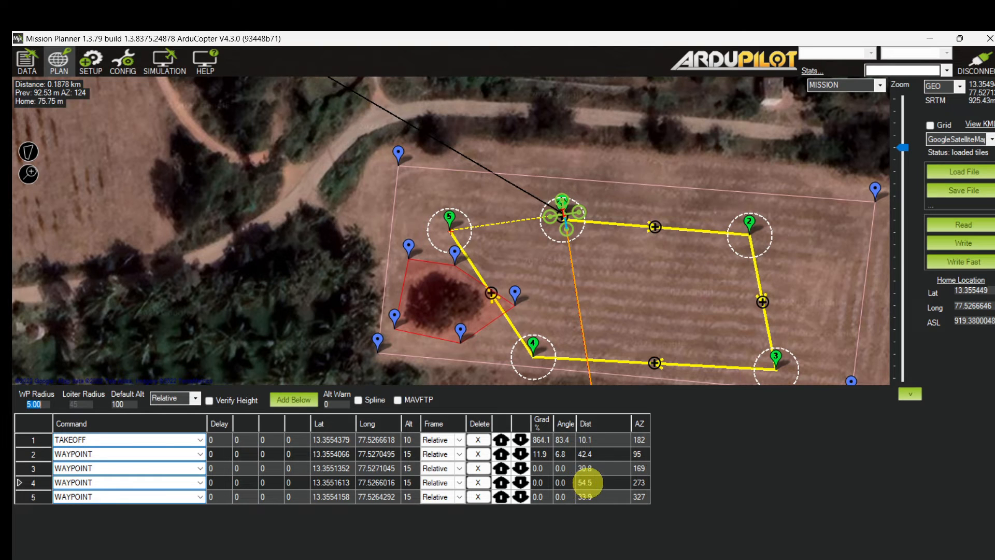
- In the Full Parameter Tree, expand the FENCE group and set FENCE_ALT_MAX to 25 m
{"action": "left_click", "coordinate": [116, 68]}
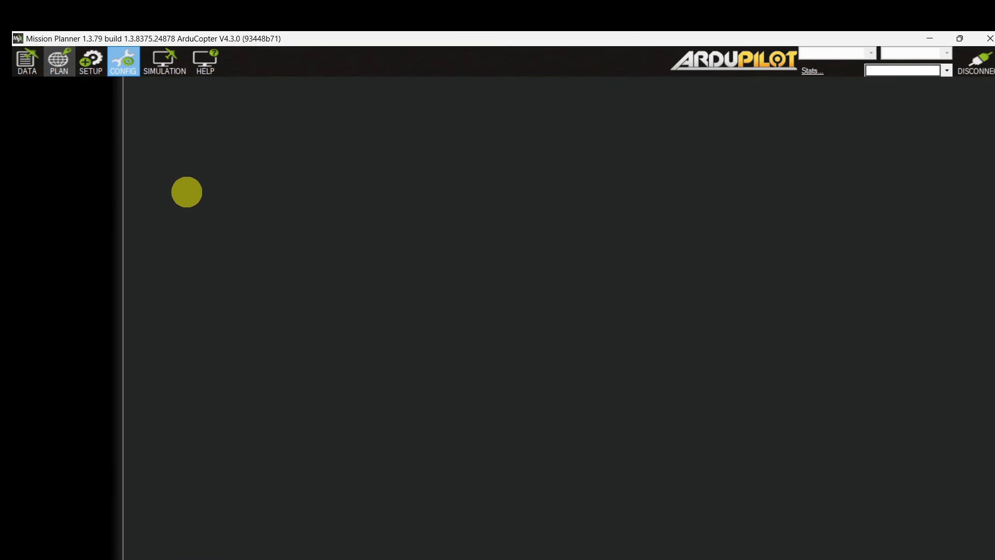
{"action": "scroll", "coordinate": [180, 290], "scroll_direction": "down", "scroll_amount": 3}
{"action": "scroll", "coordinate": [180, 296], "scroll_direction": "down", "scroll_amount": 7}
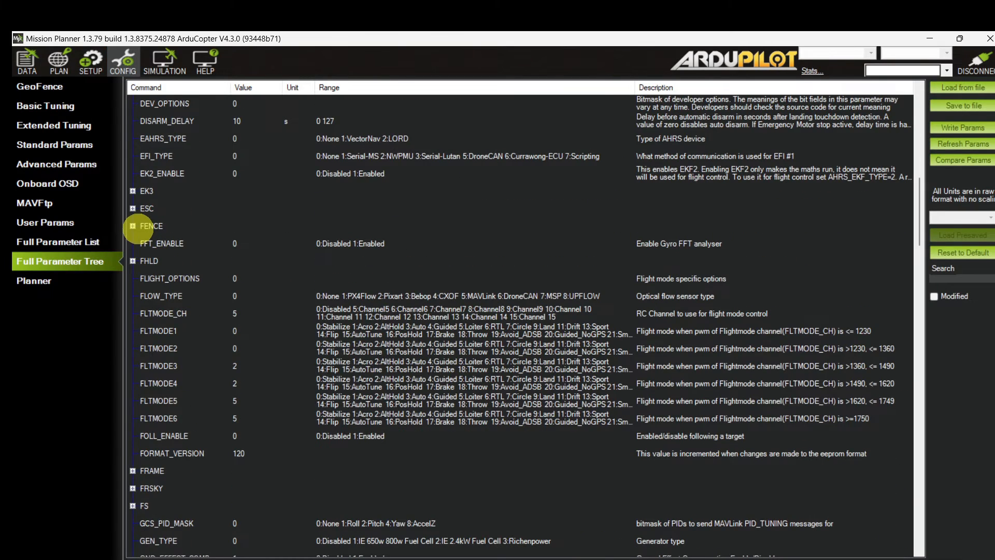
{"action": "left_click", "coordinate": [132, 226]}
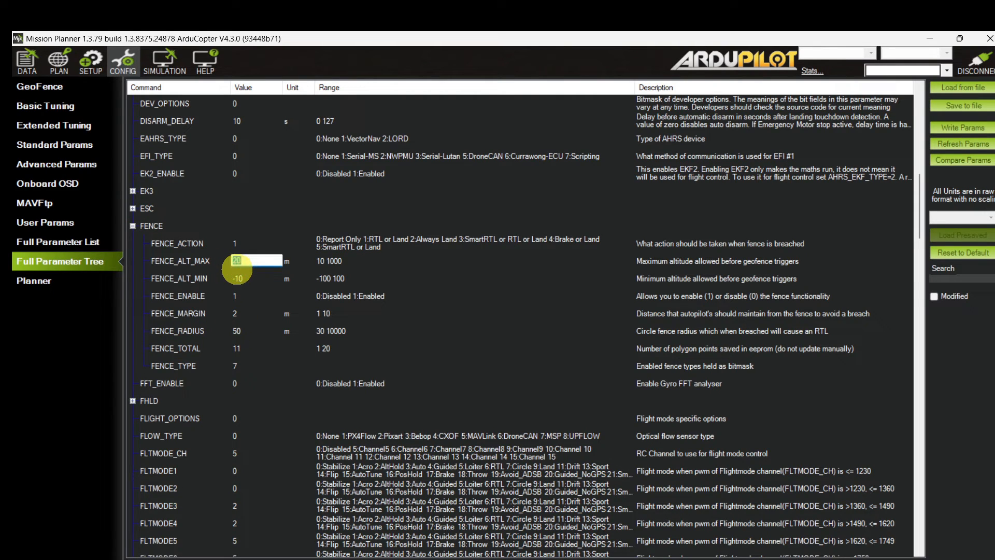
{"action": "type", "text": "5"}
{"action": "key", "text": "Return"}
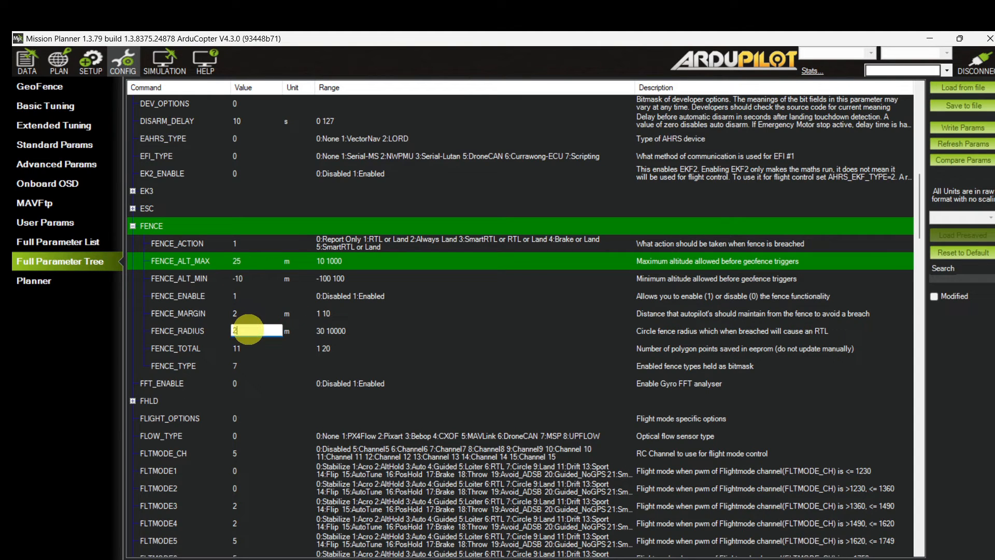
- Set FENCE_RADIUS to 200 m and write the changed fence parameters to the drone
{"action": "key", "text": "Return"}
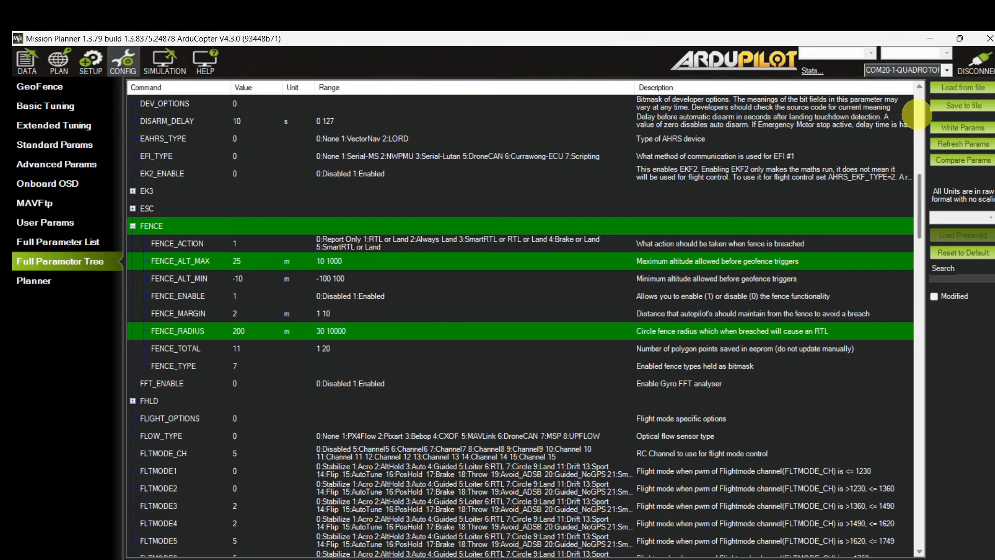
{"action": "left_click", "coordinate": [942, 124]}
{"action": "left_click", "coordinate": [581, 325]}
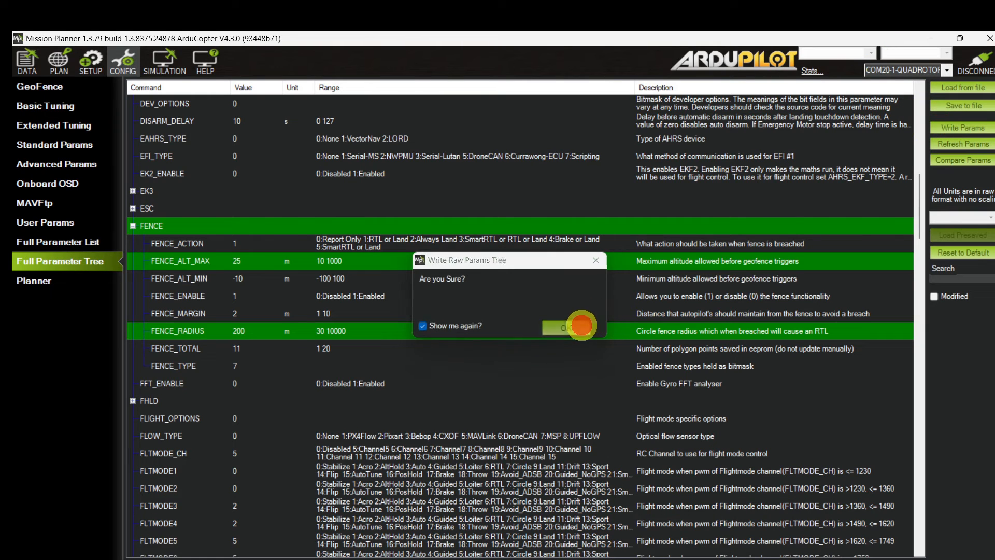
{"action": "left_click", "coordinate": [545, 312]}
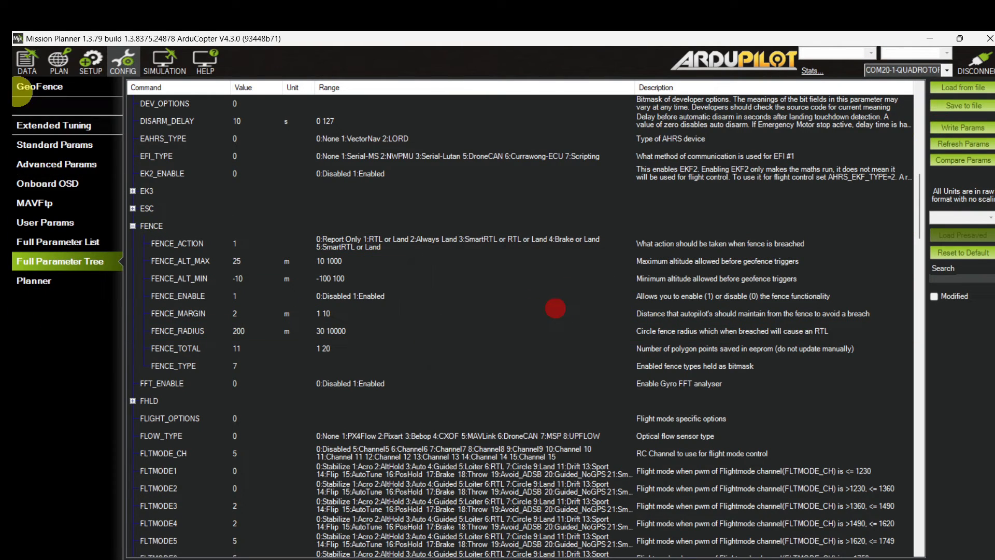
- Arm the drone from the flight data view, start the mission and follow the flight with the quick readings and map
{"action": "left_click", "coordinate": [27, 59]}
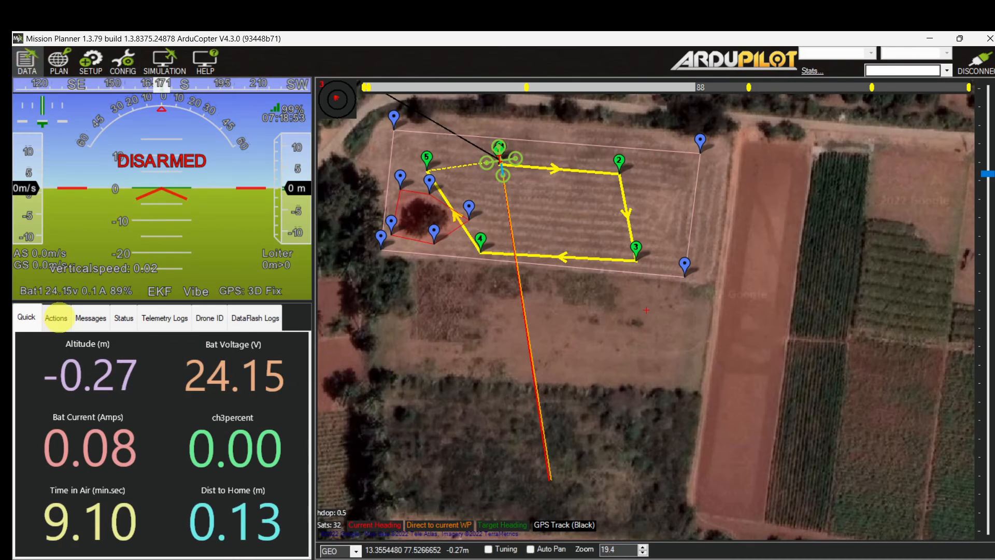
{"action": "left_click", "coordinate": [60, 317]}
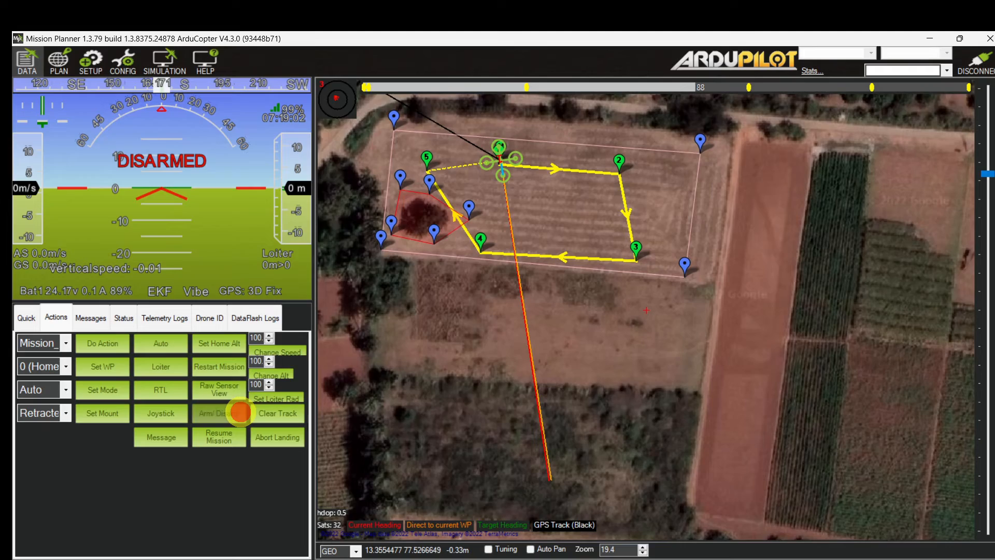
{"action": "left_click", "coordinate": [240, 412]}
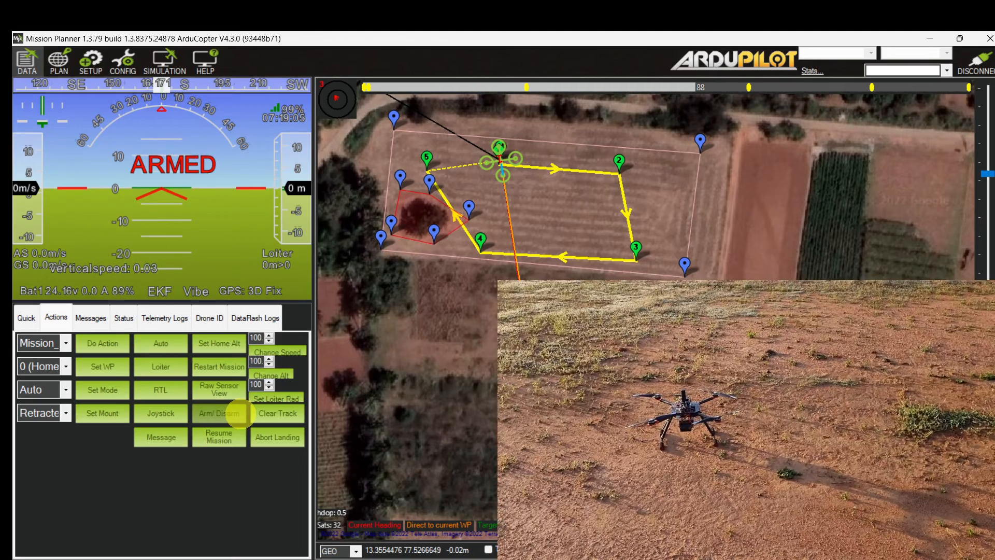
{"action": "left_click", "coordinate": [103, 343]}
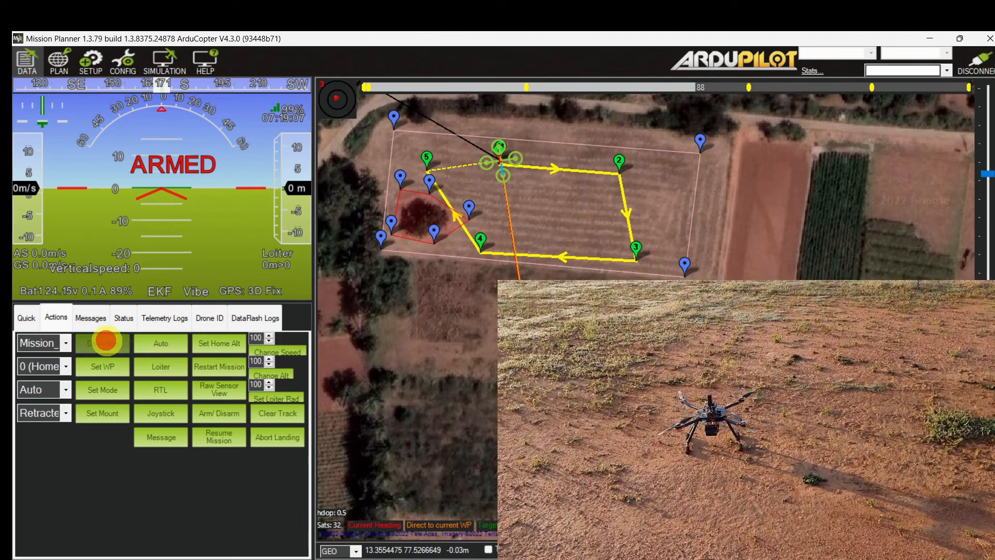
{"action": "key", "text": "Return"}
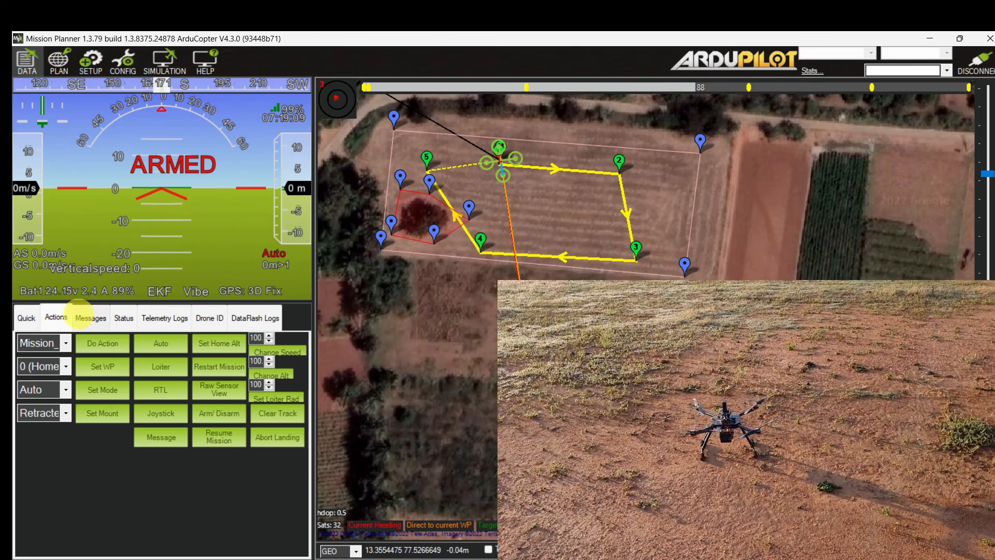
{"action": "left_click", "coordinate": [27, 318]}
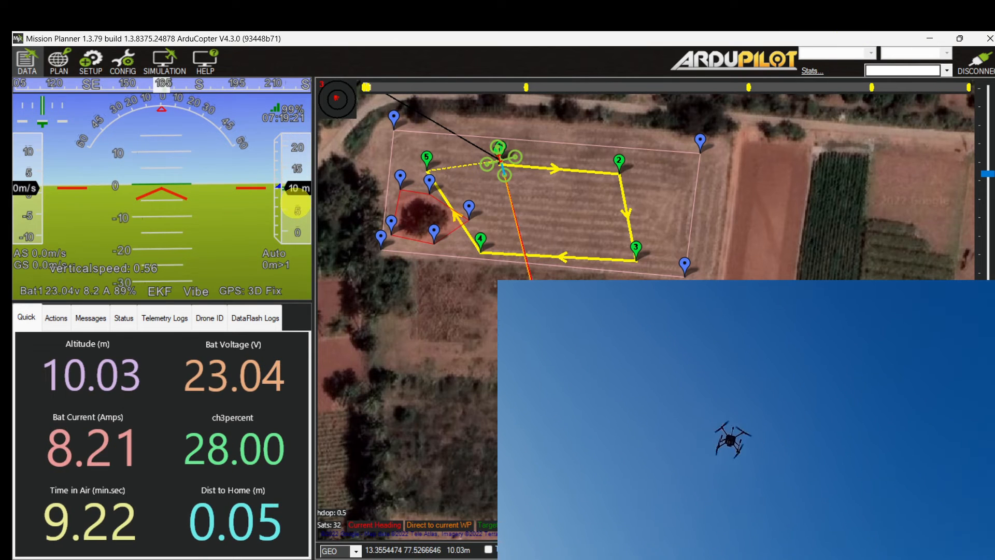
{"action": "mouse_move", "coordinate": [625, 162]}
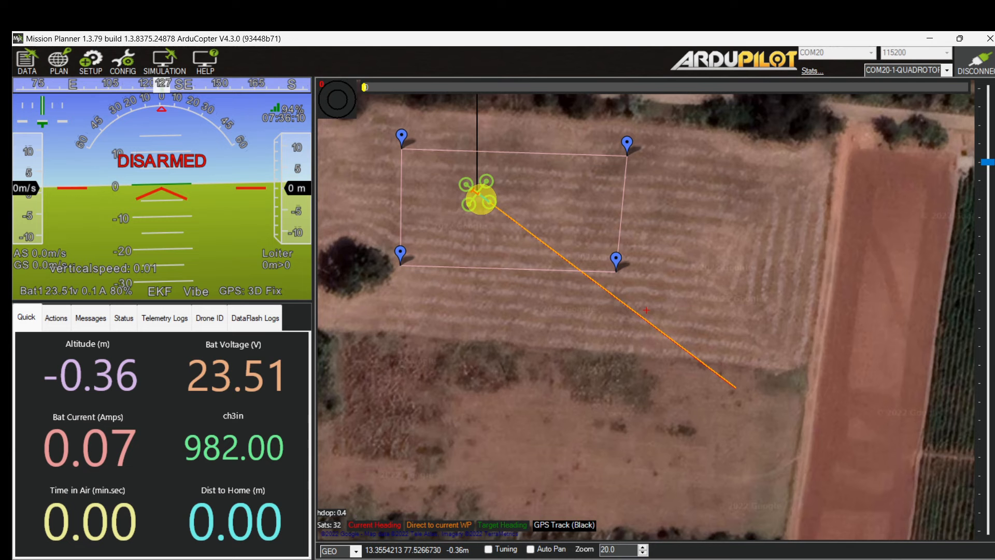
- Arm the drone inside the four-corner fence and command a takeoff to an altitude of 5 m
{"action": "left_click", "coordinate": [55, 320]}
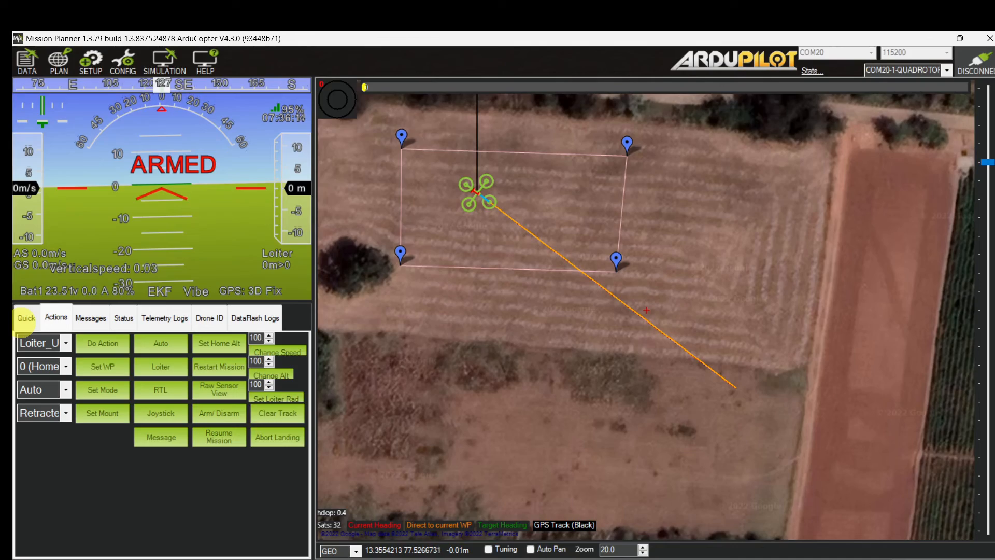
{"action": "left_click", "coordinate": [26, 318]}
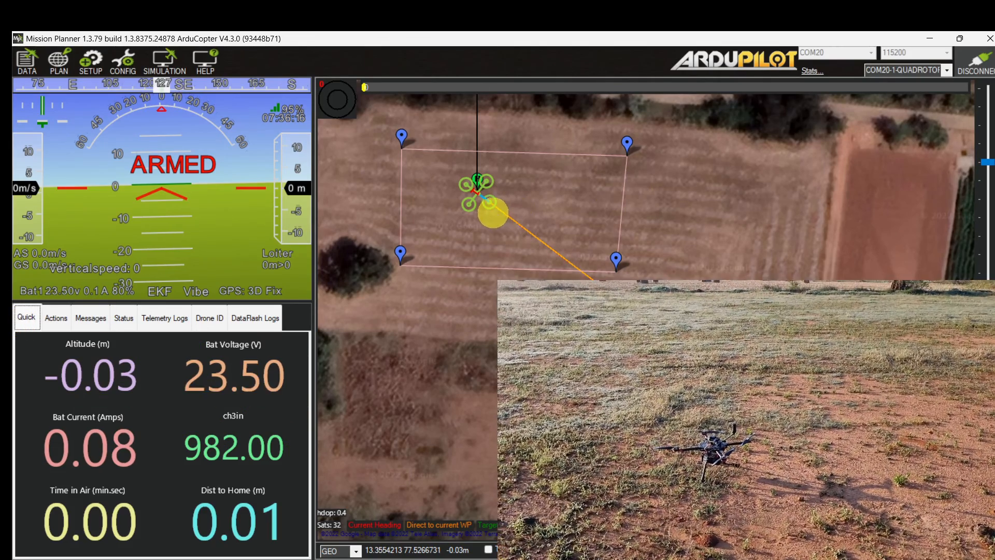
{"action": "right_click", "coordinate": [478, 199]}
{"action": "left_click", "coordinate": [521, 209]}
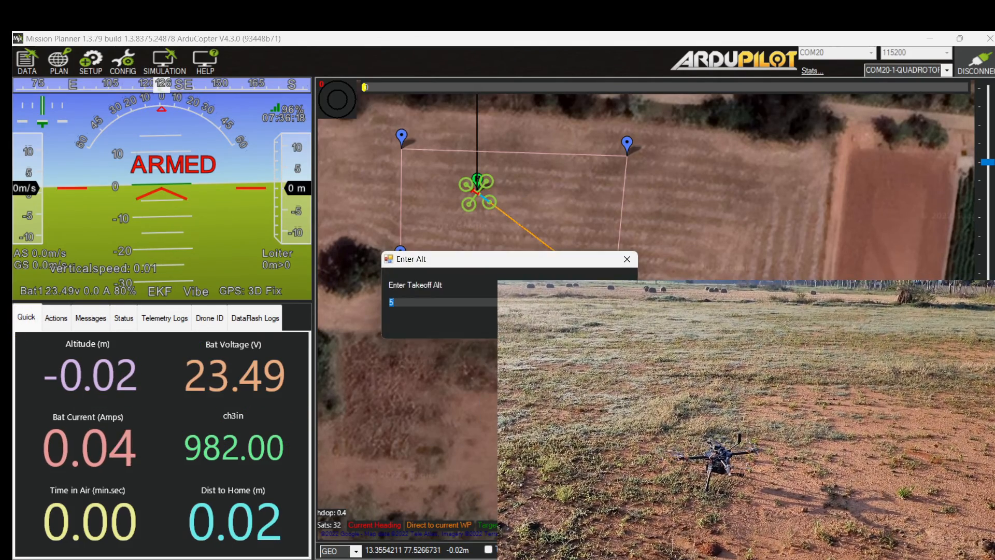
{"action": "key", "text": "Return"}
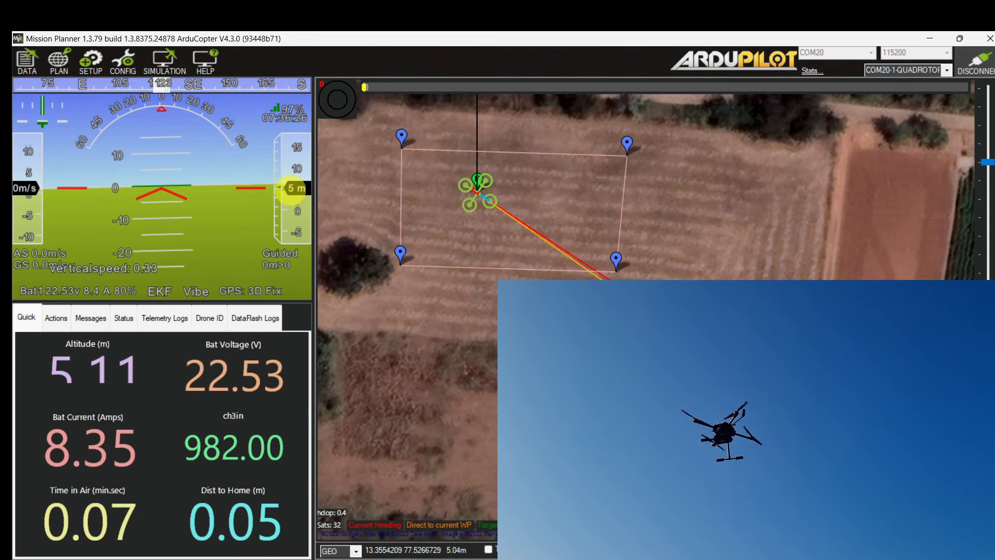
- Fly the drone to a point just inside the fence's south edge with a guided mode altitude of 8 m
{"action": "right_click", "coordinate": [497, 250]}
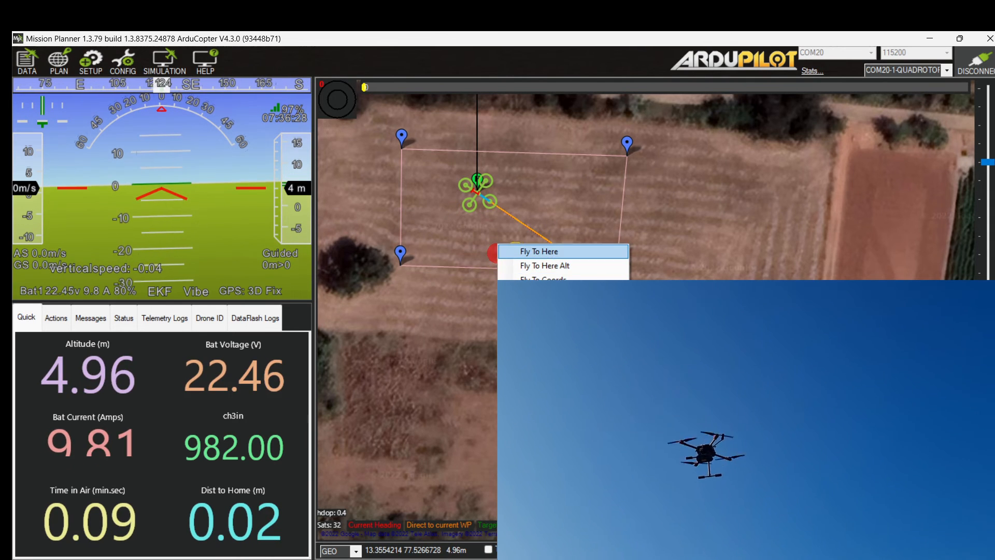
{"action": "left_click", "coordinate": [539, 251]}
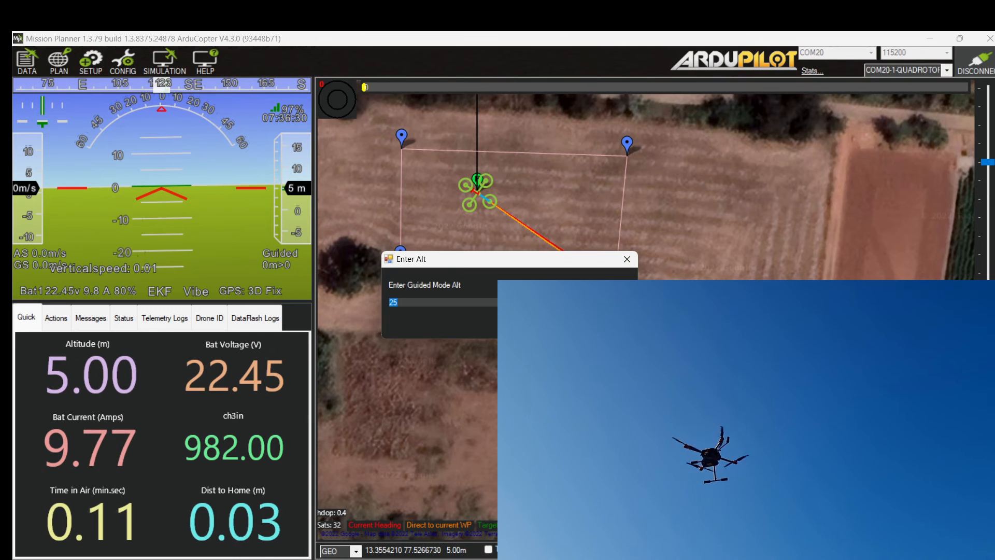
{"action": "type", "text": "8"}
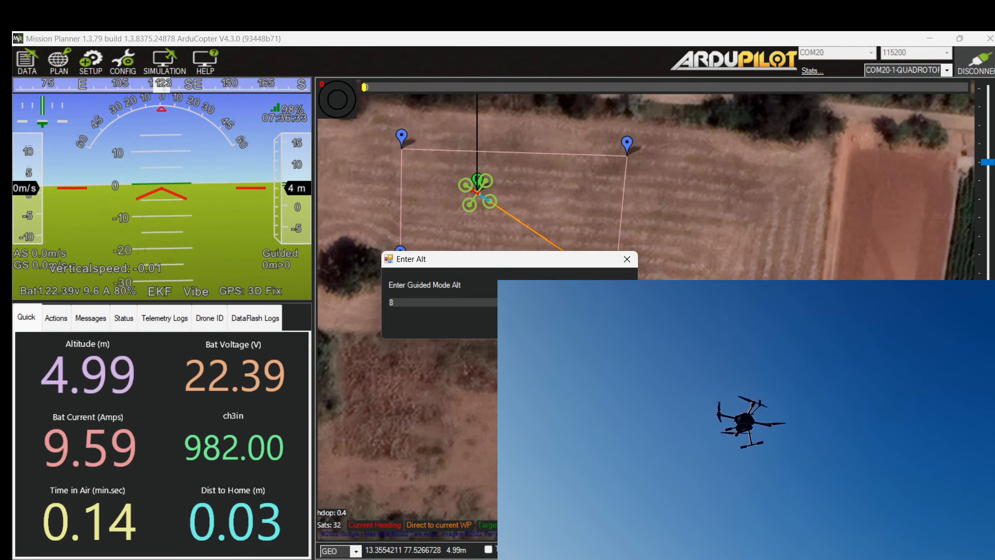
{"action": "key", "text": "Return"}
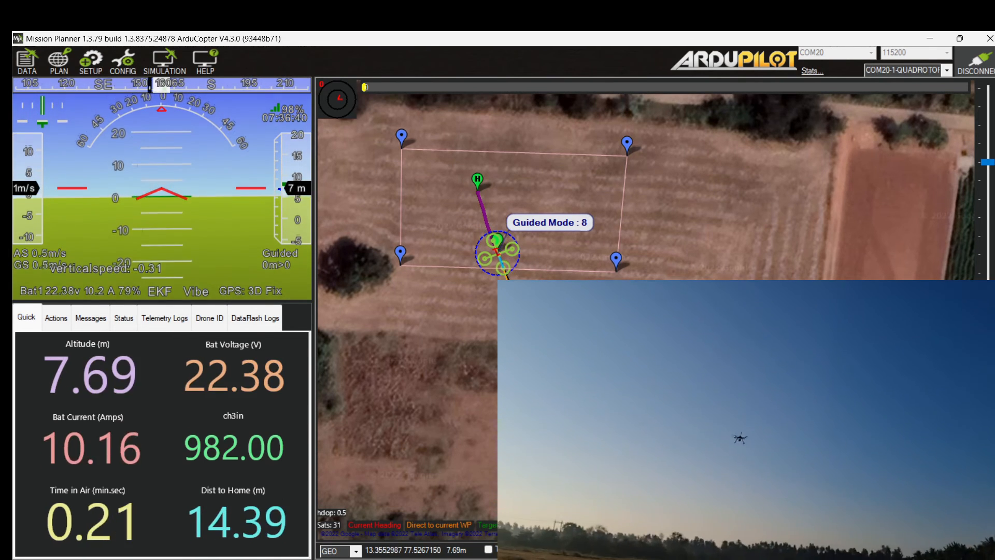
- Try to fly the drone in guided mode to two points beyond the fence's south edge, the second near the southeast corner
{"action": "right_click", "coordinate": [516, 244]}
{"action": "left_click", "coordinate": [549, 252]}
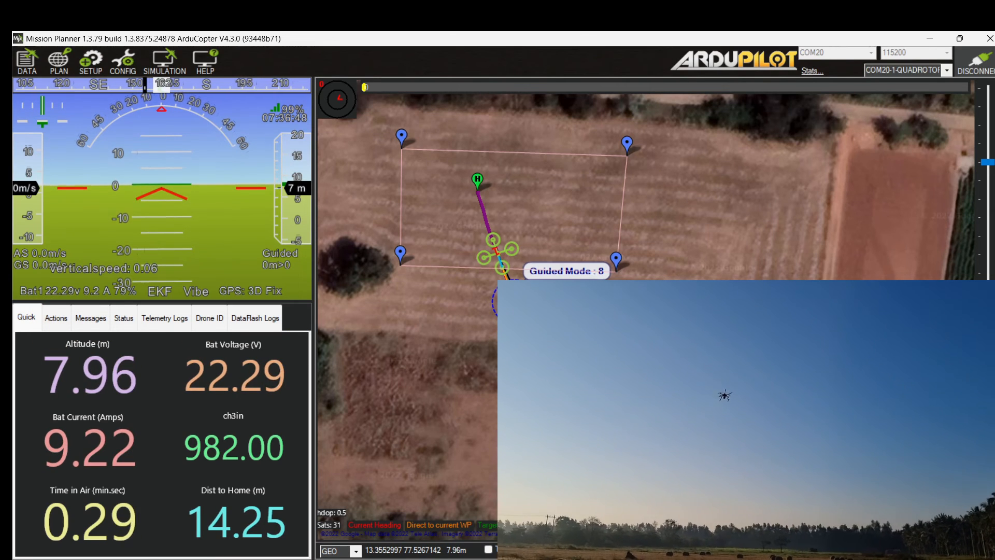
{"action": "right_click", "coordinate": [611, 243]}
{"action": "left_click", "coordinate": [632, 253]}
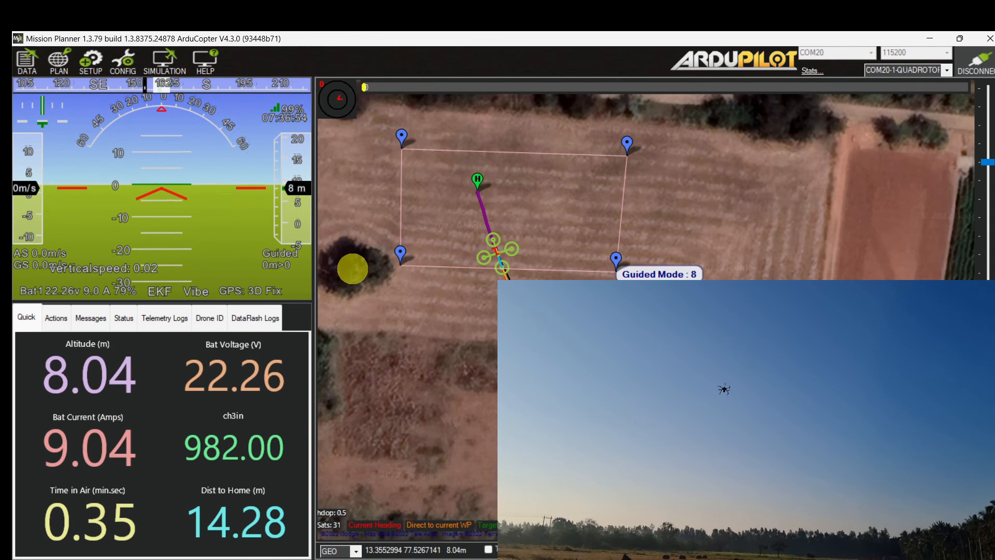
- Fly the drone in guided mode to a point in the fence's eastern half, and on to one just inside its east edge
{"action": "right_click", "coordinate": [550, 215]}
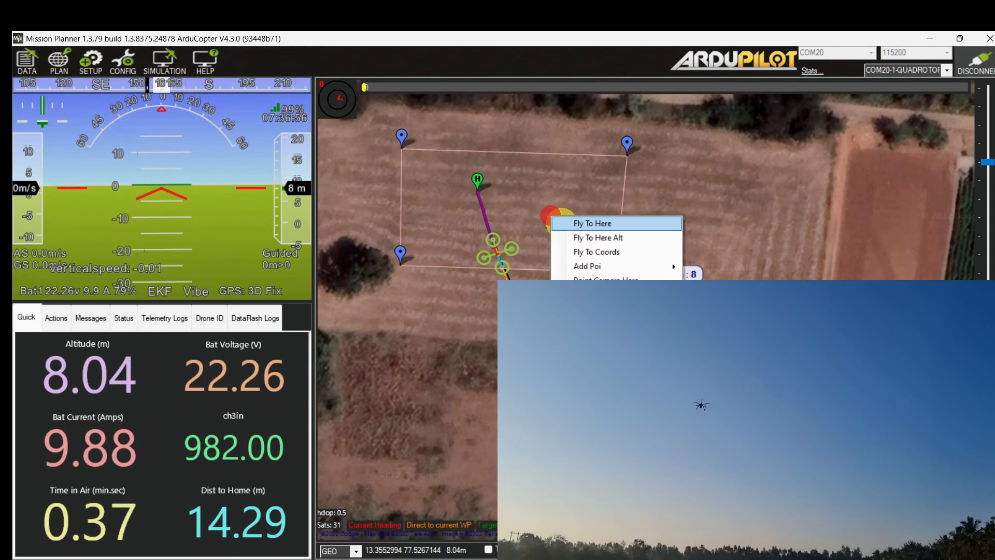
{"action": "left_click", "coordinate": [568, 221]}
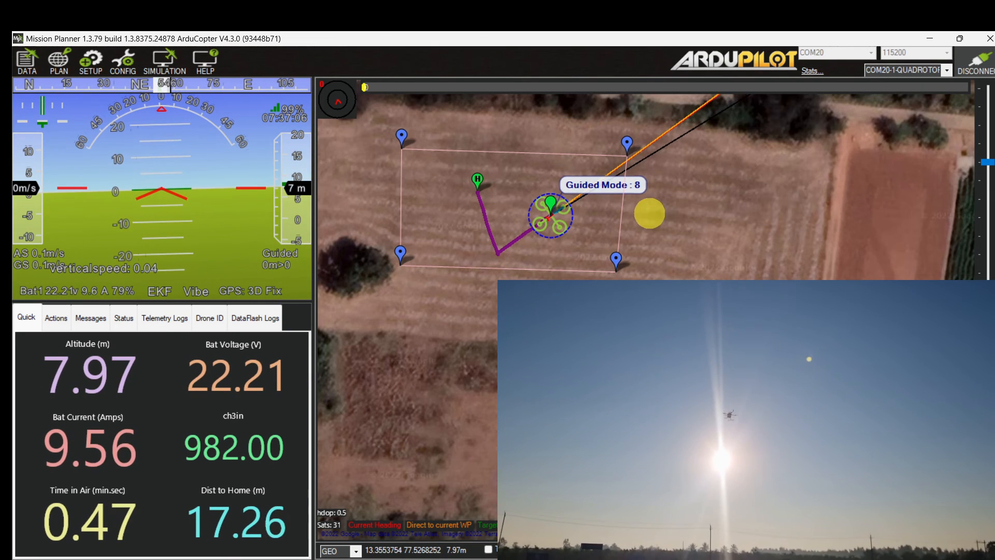
{"action": "right_click", "coordinate": [649, 213]}
{"action": "right_click", "coordinate": [611, 213]}
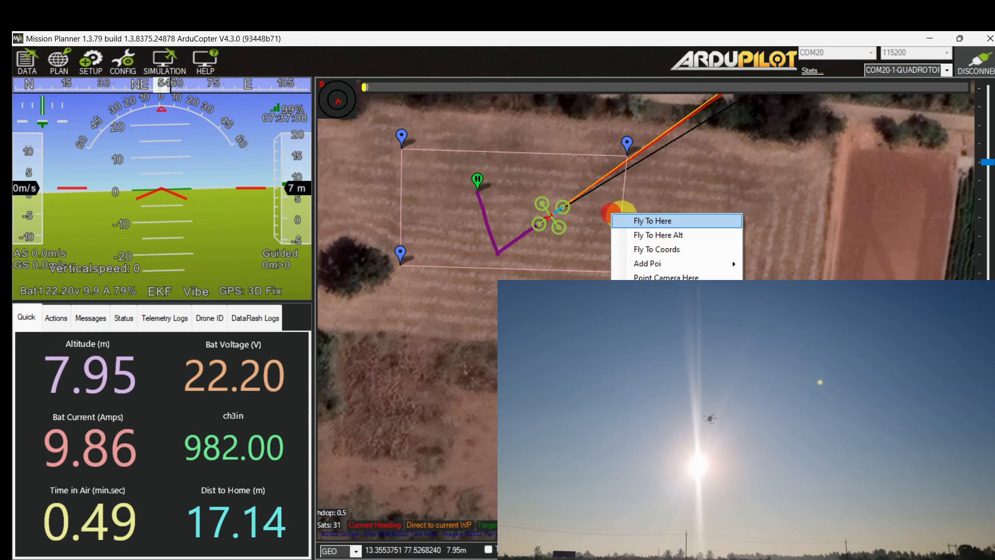
{"action": "left_click", "coordinate": [624, 218]}
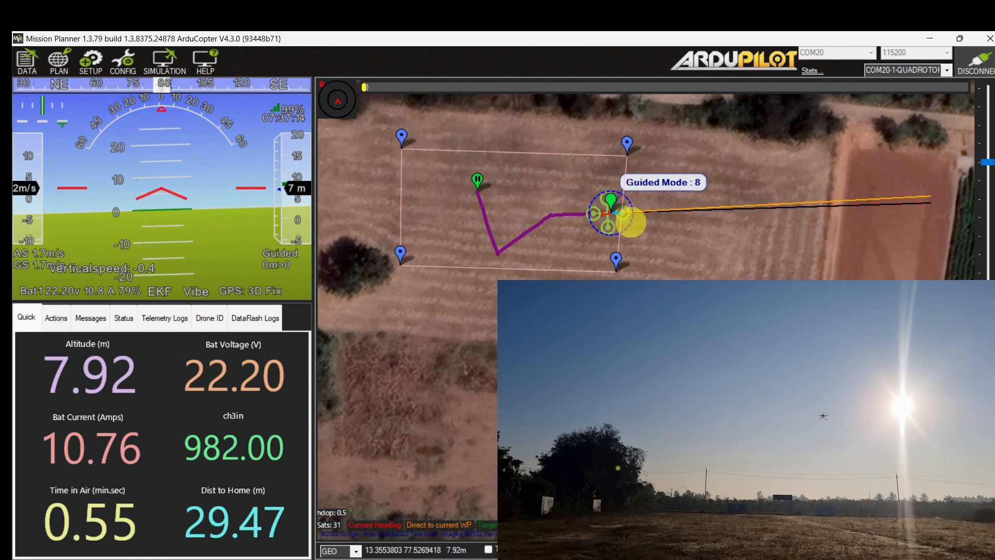
- Try a guided target beyond the fence's south edge, and fly the drone to a point just inside that edge, east of its middle
{"action": "right_click", "coordinate": [570, 242]}
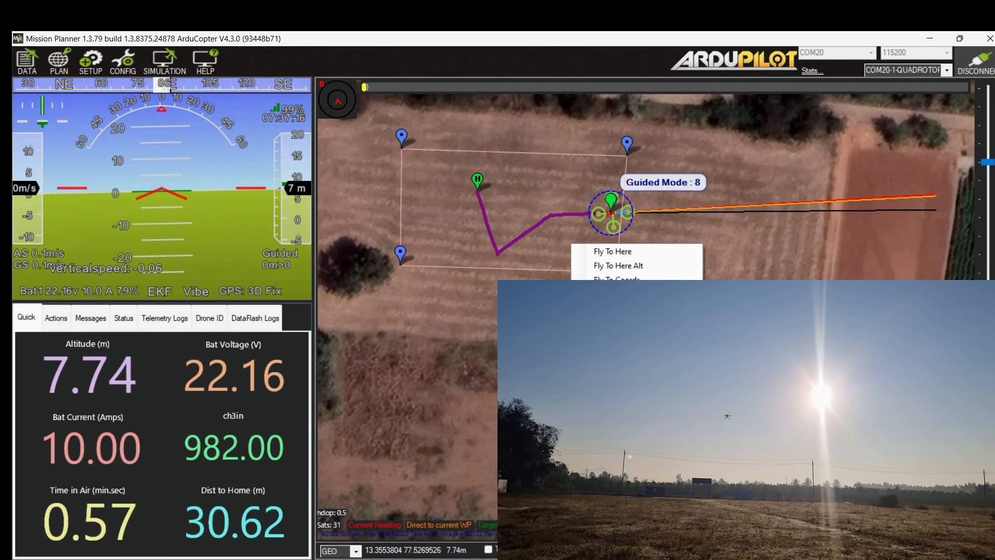
{"action": "left_click", "coordinate": [596, 251]}
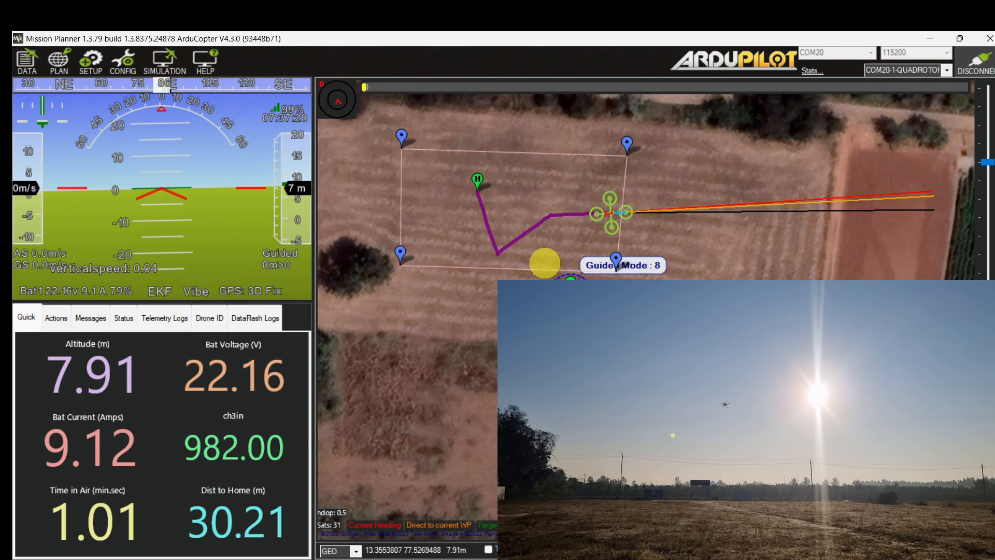
{"action": "right_click", "coordinate": [544, 263]}
{"action": "left_click", "coordinate": [562, 258]}
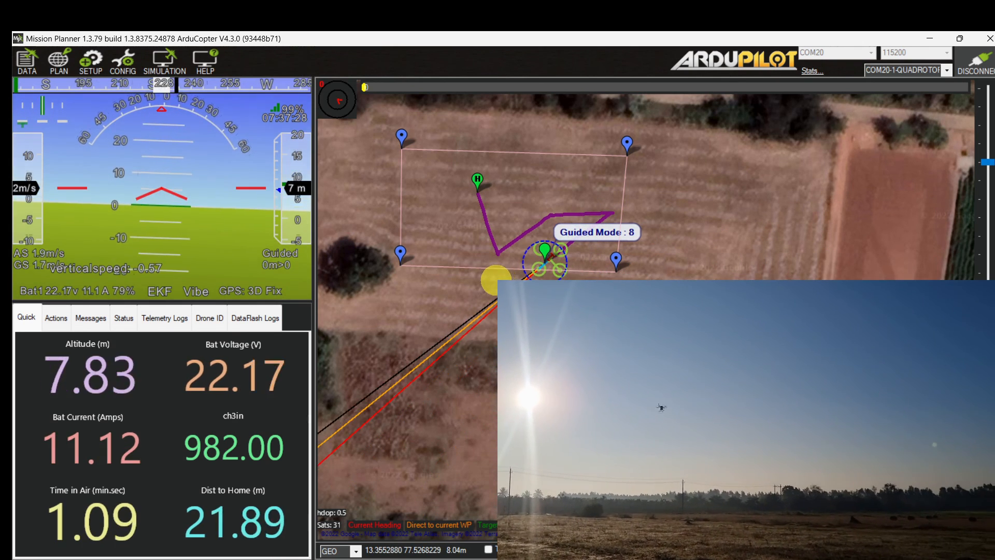
- Try to fly the drone in guided mode to two points beyond the south edge, the second toward the southwest corner
{"action": "right_click", "coordinate": [496, 243]}
{"action": "left_click", "coordinate": [534, 252]}
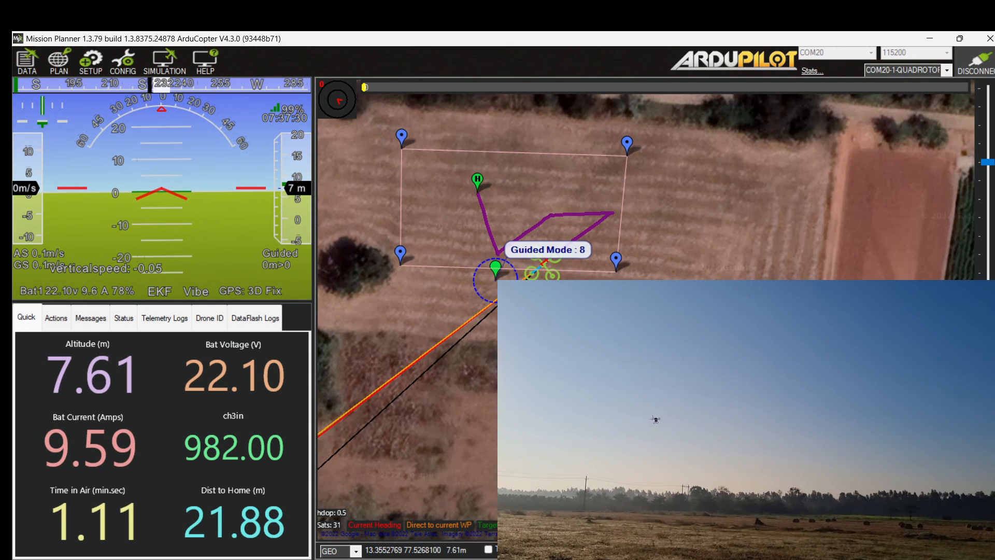
{"action": "right_click", "coordinate": [440, 294]}
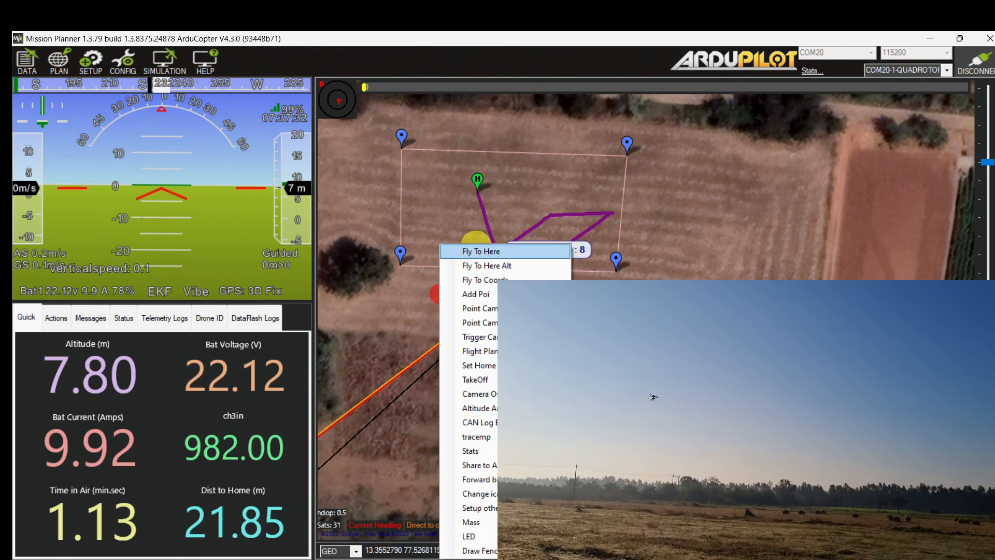
{"action": "left_click", "coordinate": [475, 244]}
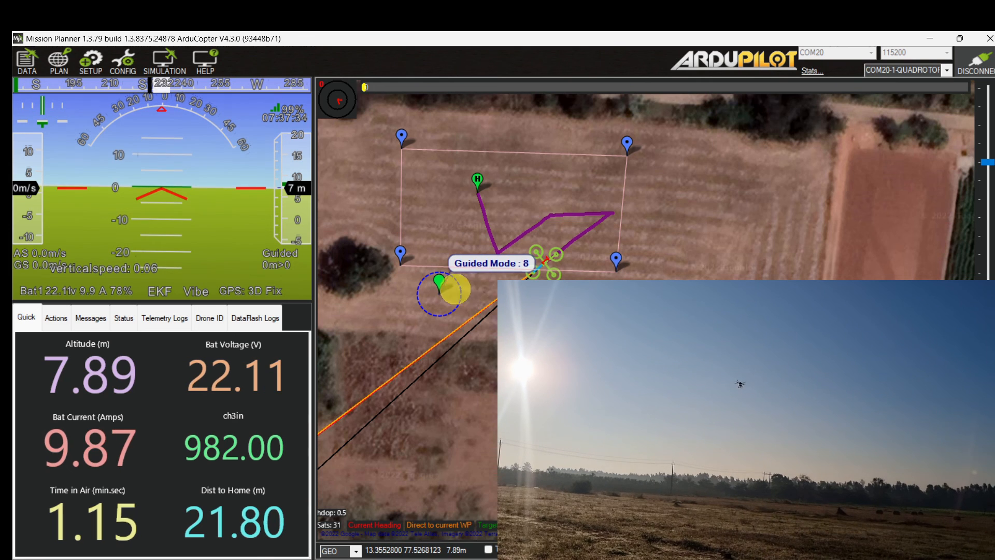